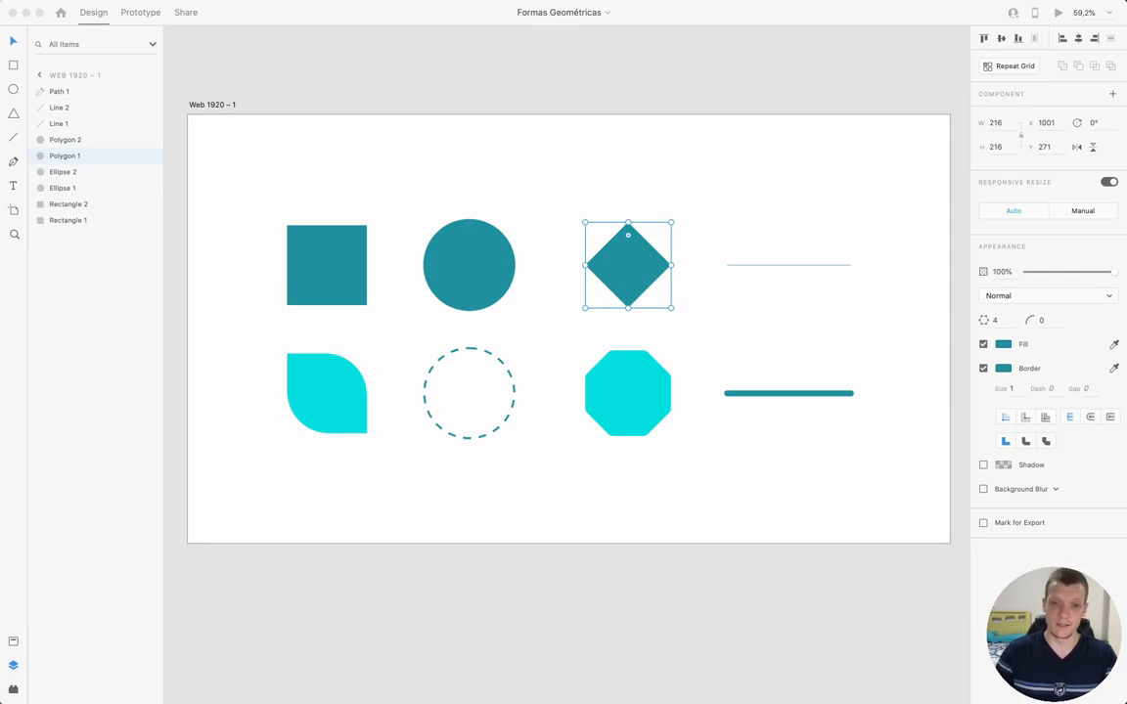
Examine the selection and properties of the square, circle, diamond and thin line on the artboard
click(303, 251)
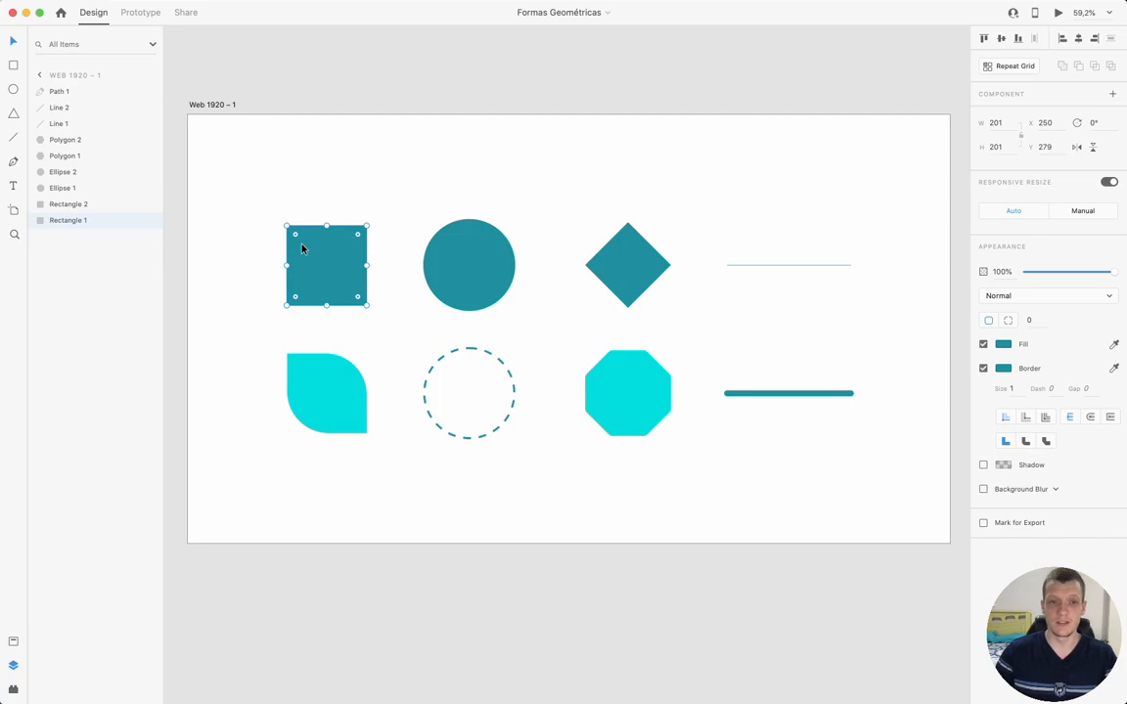
click(524, 59)
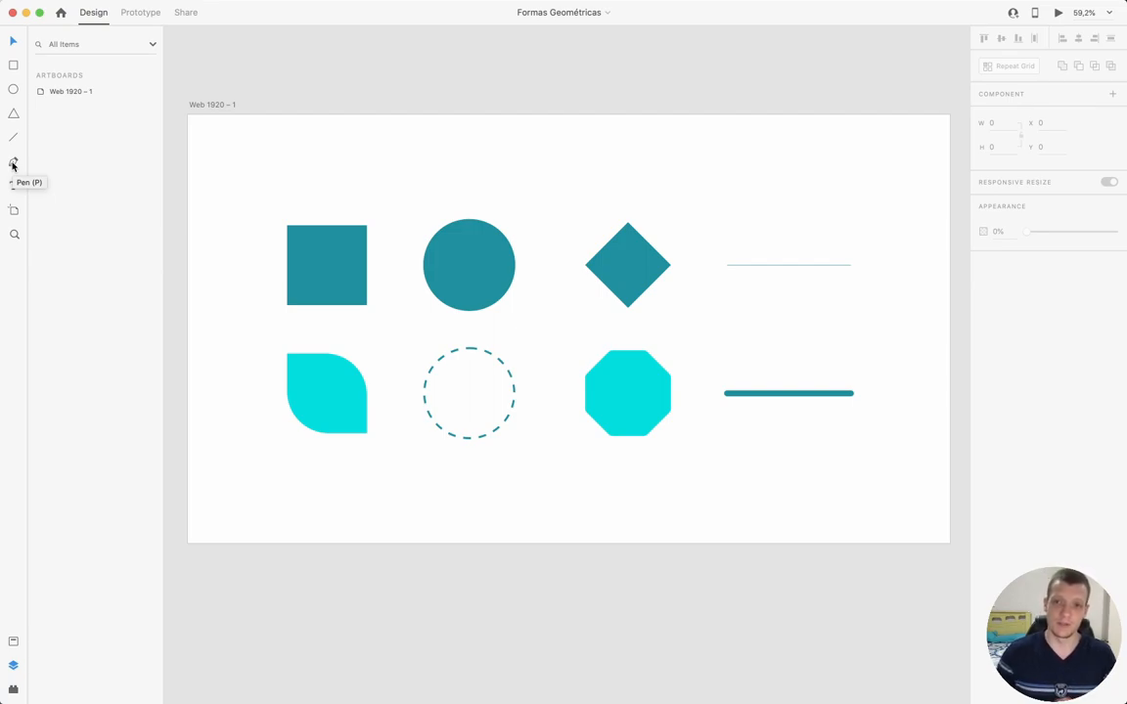
click(447, 252)
shift+click(341, 274)
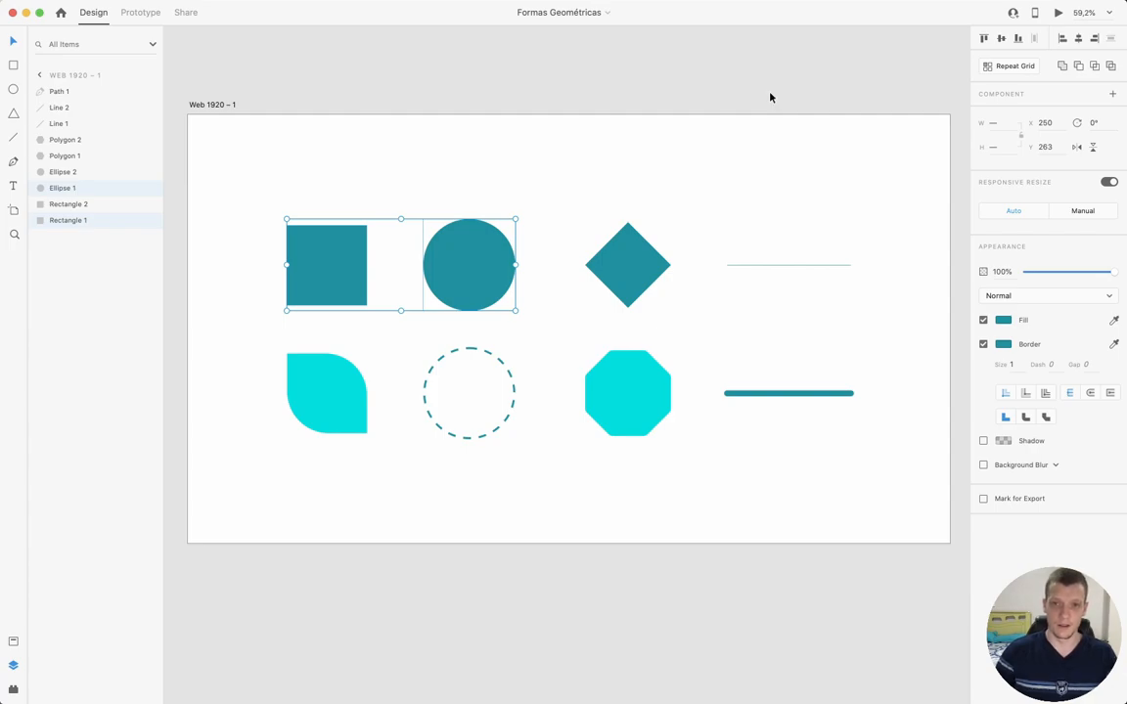
scroll(591, 149, up, 1)
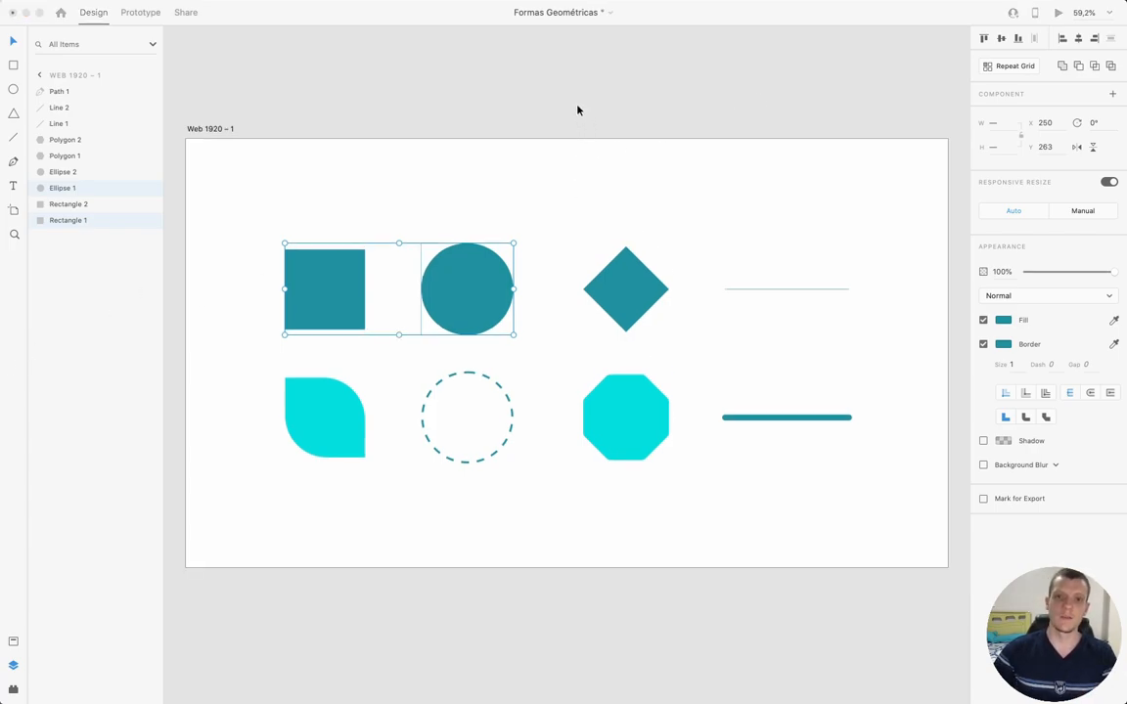
click(293, 210)
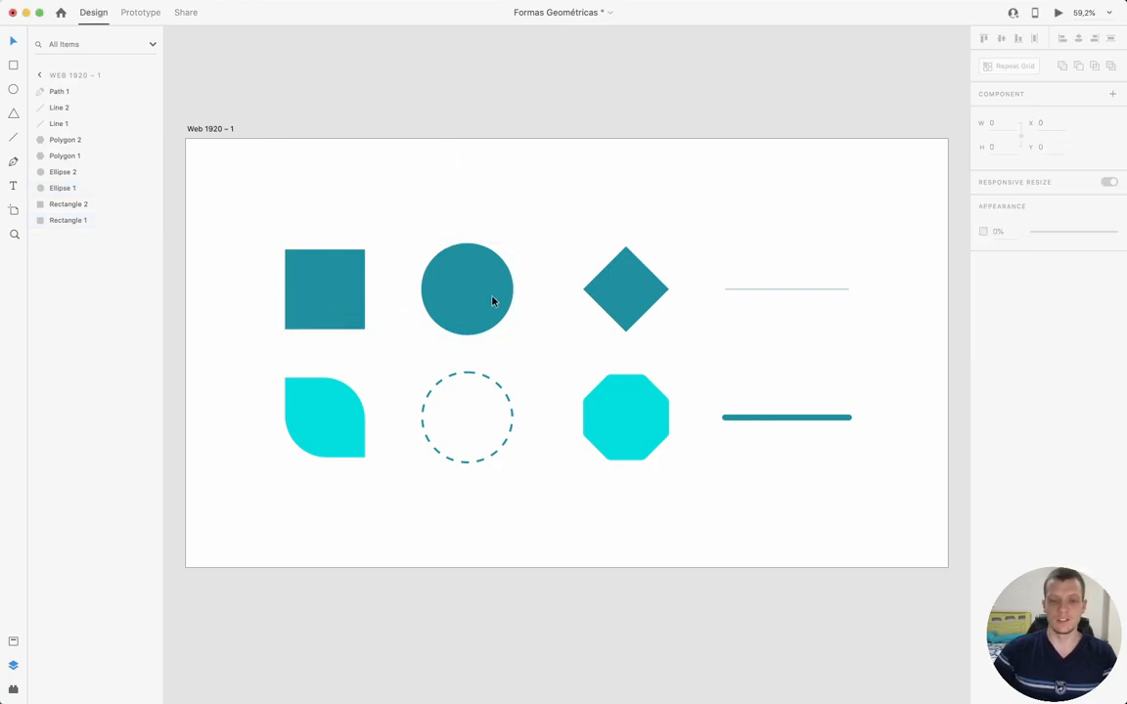
click(621, 303)
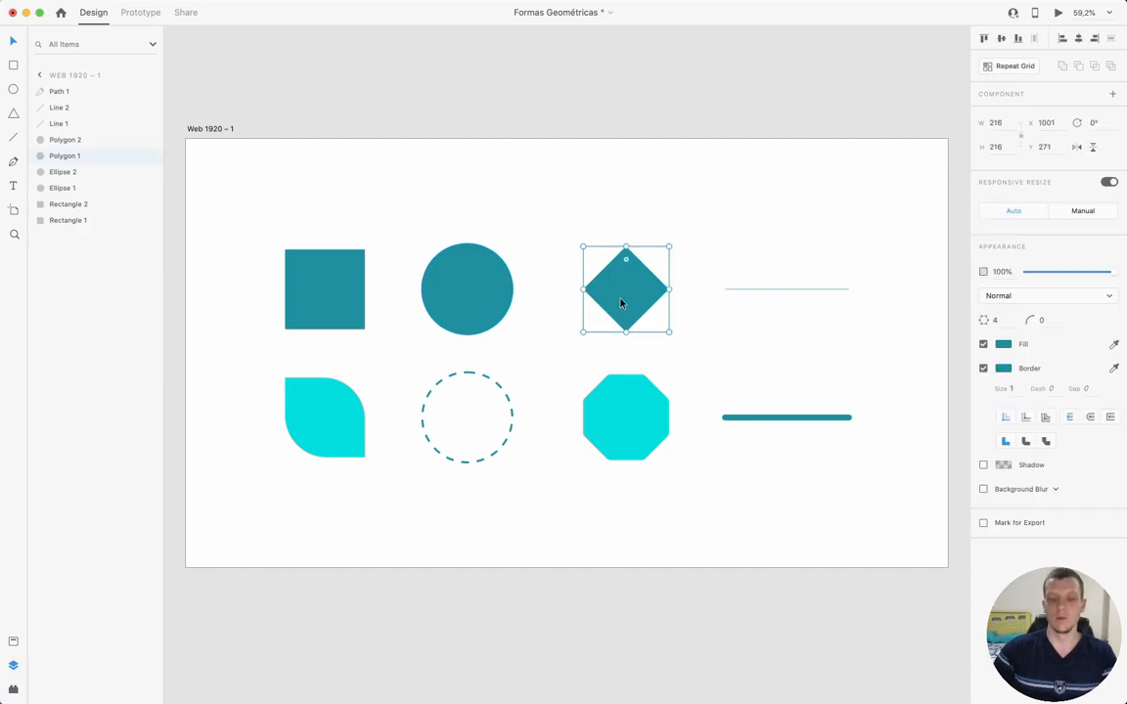
click(805, 295)
click(794, 290)
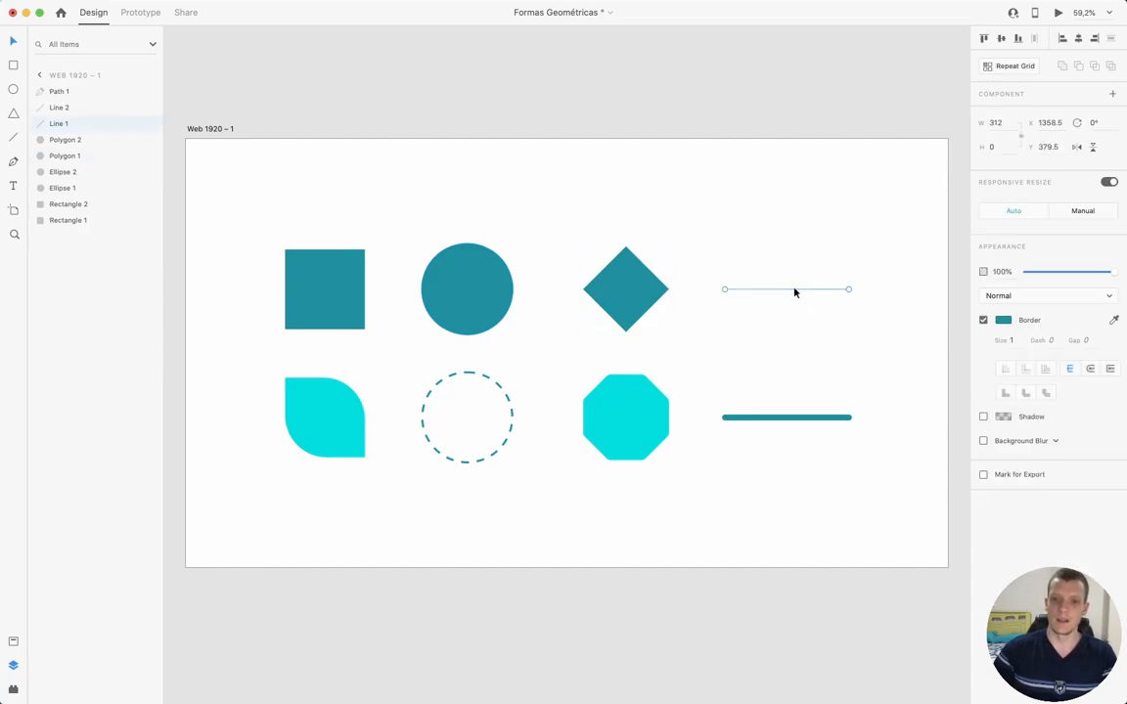
click(640, 306)
click(474, 292)
click(337, 298)
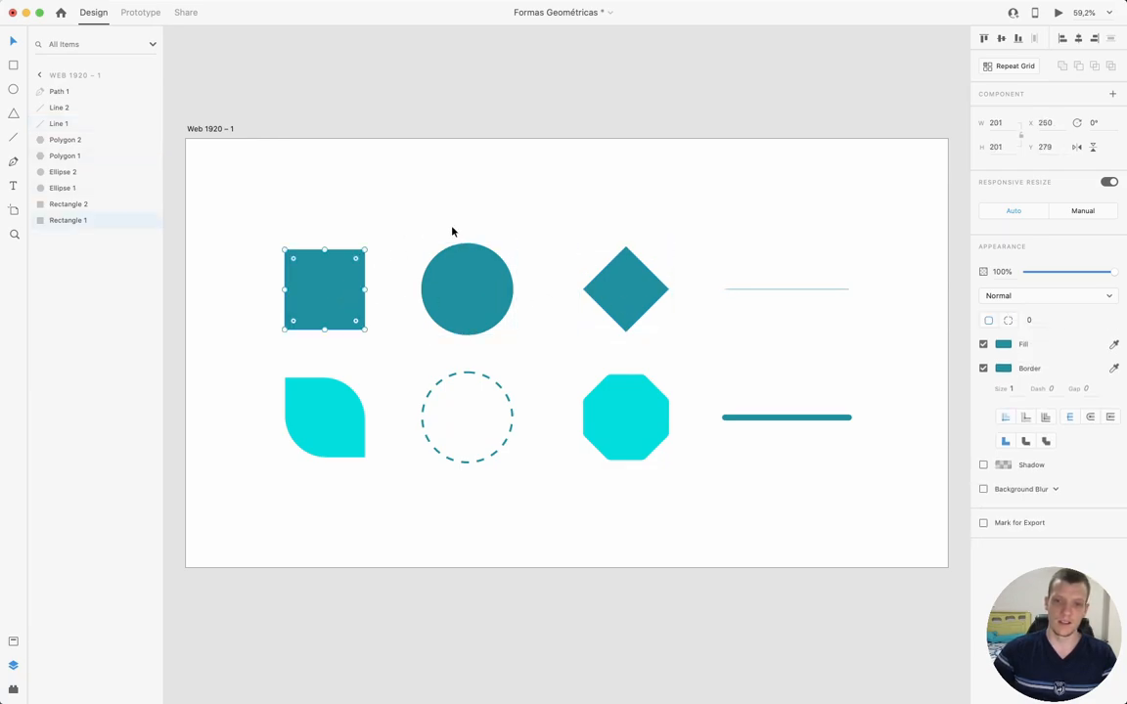
click(633, 284)
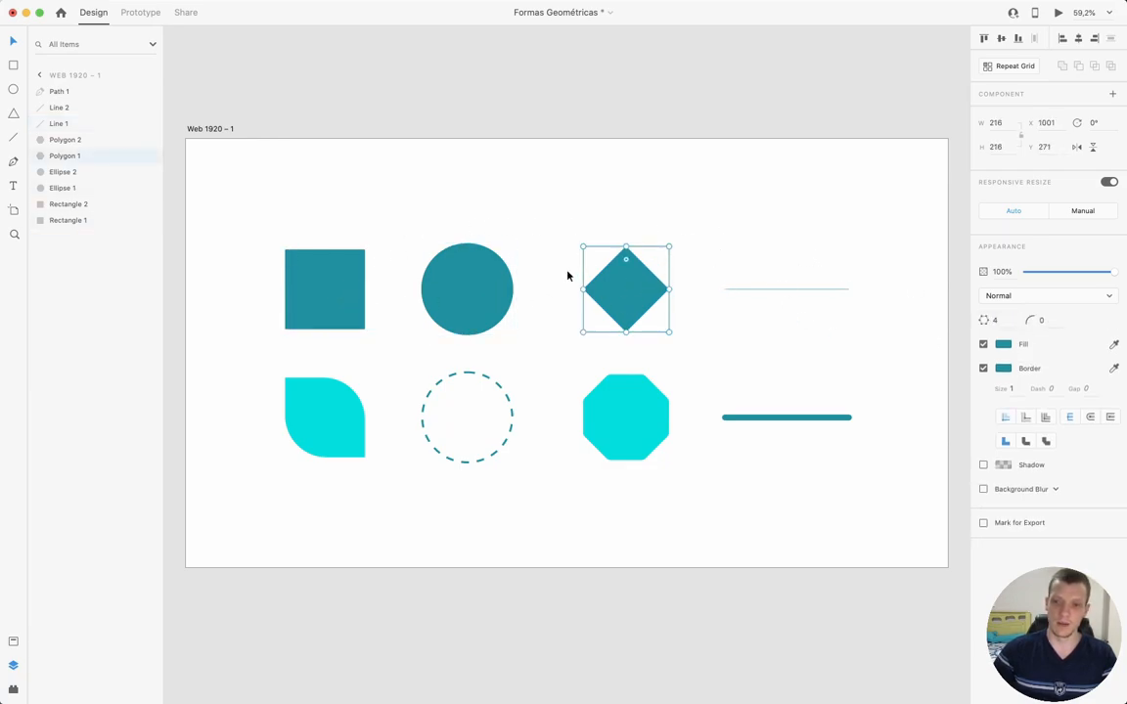
click(491, 202)
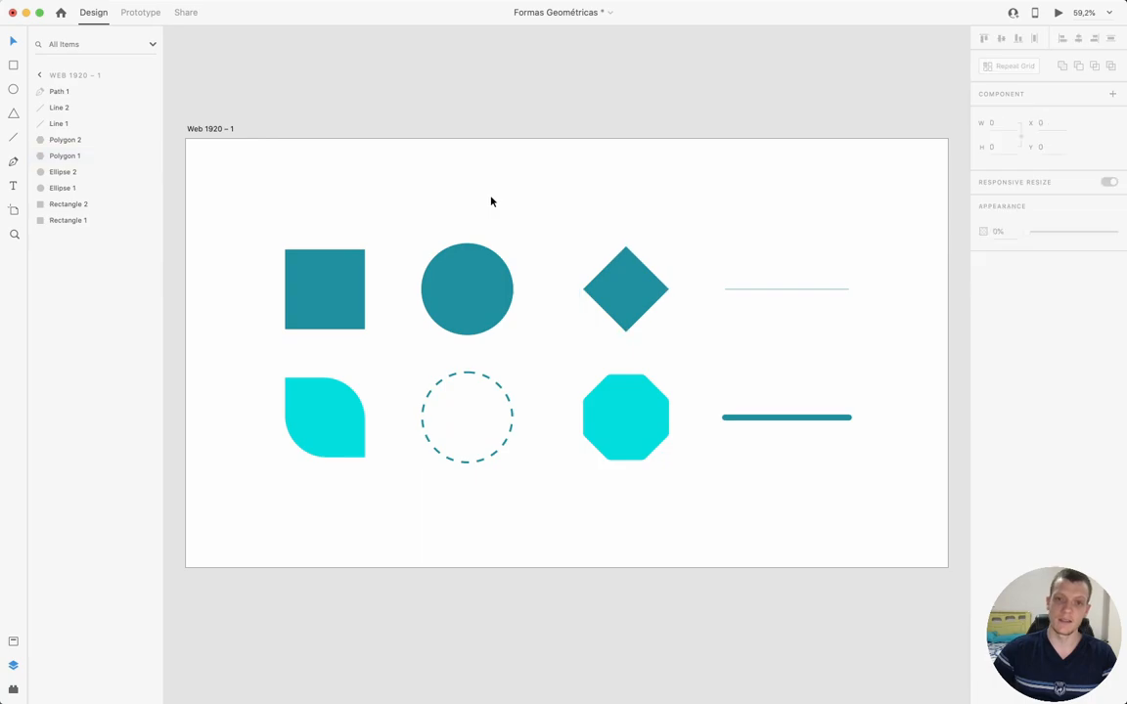
Duplicate the Web 1920 – 1 artboard and delete the geometric shapes from the copy
click(217, 133)
key(super+d)
click(875, 541)
drag(847, 519, 329, 301)
key(Delete)
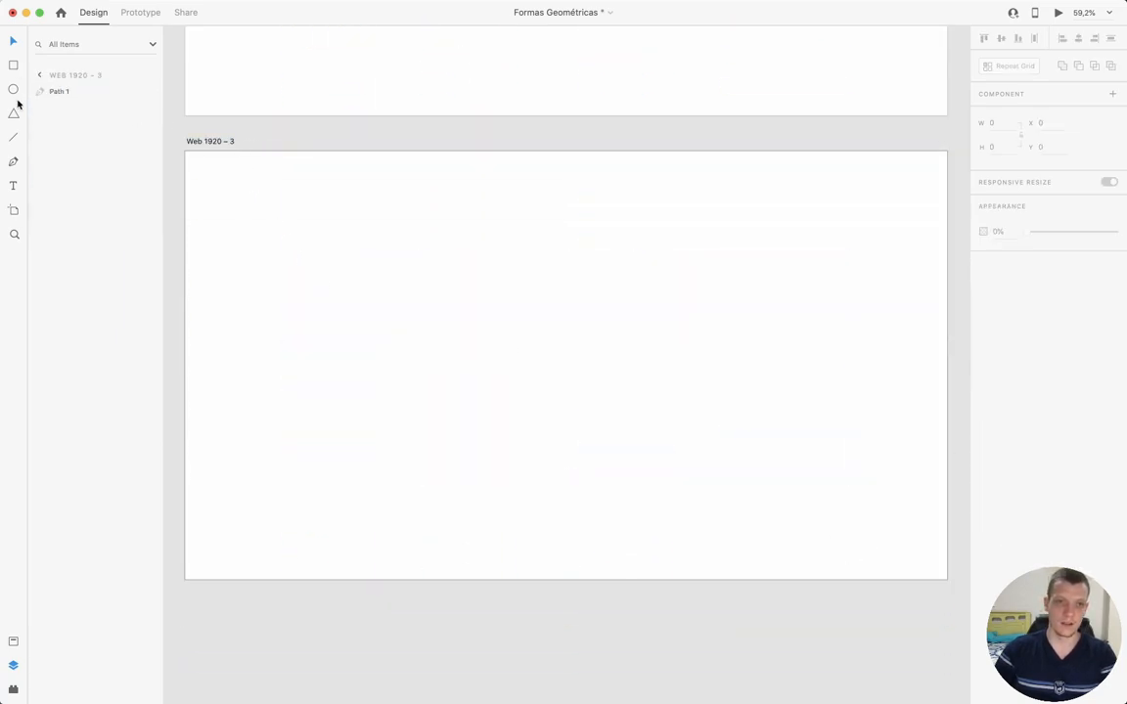
Draw a square, an ellipse, a triangle about 314 × 245 and a larger triangle about 392 × 340 on the cleared artboard
click(14, 64)
drag(217, 225, 319, 328)
click(13, 89)
drag(394, 268, 545, 389)
click(14, 115)
drag(331, 460, 459, 556)
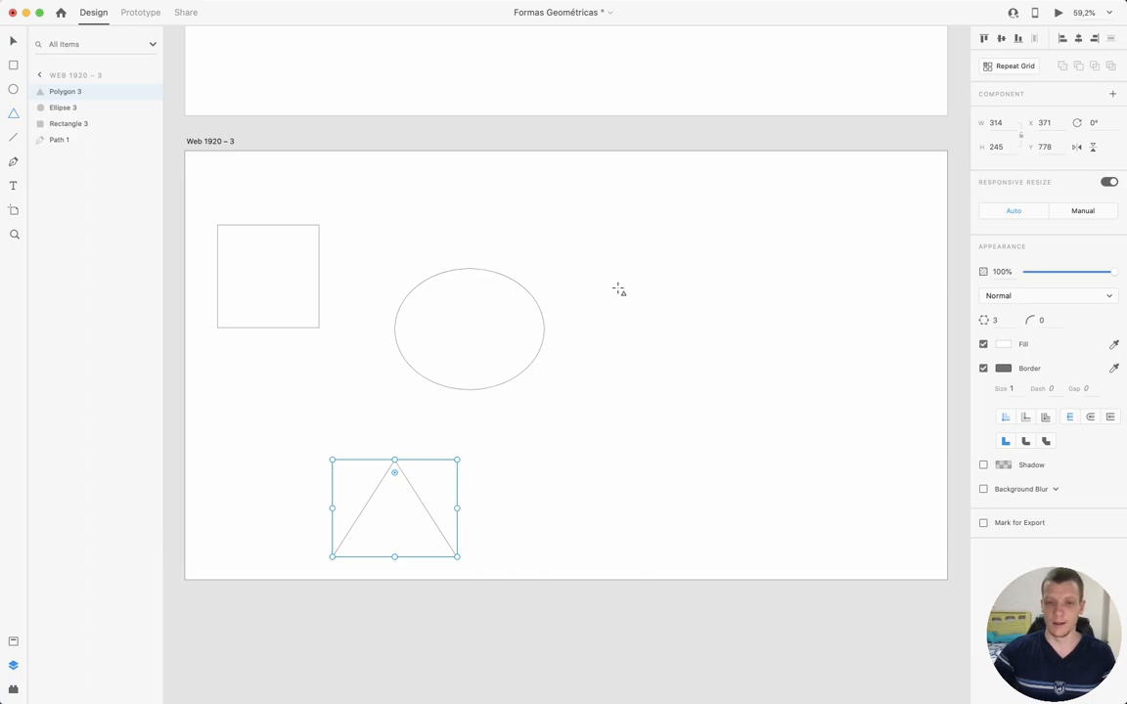
drag(611, 278, 767, 412)
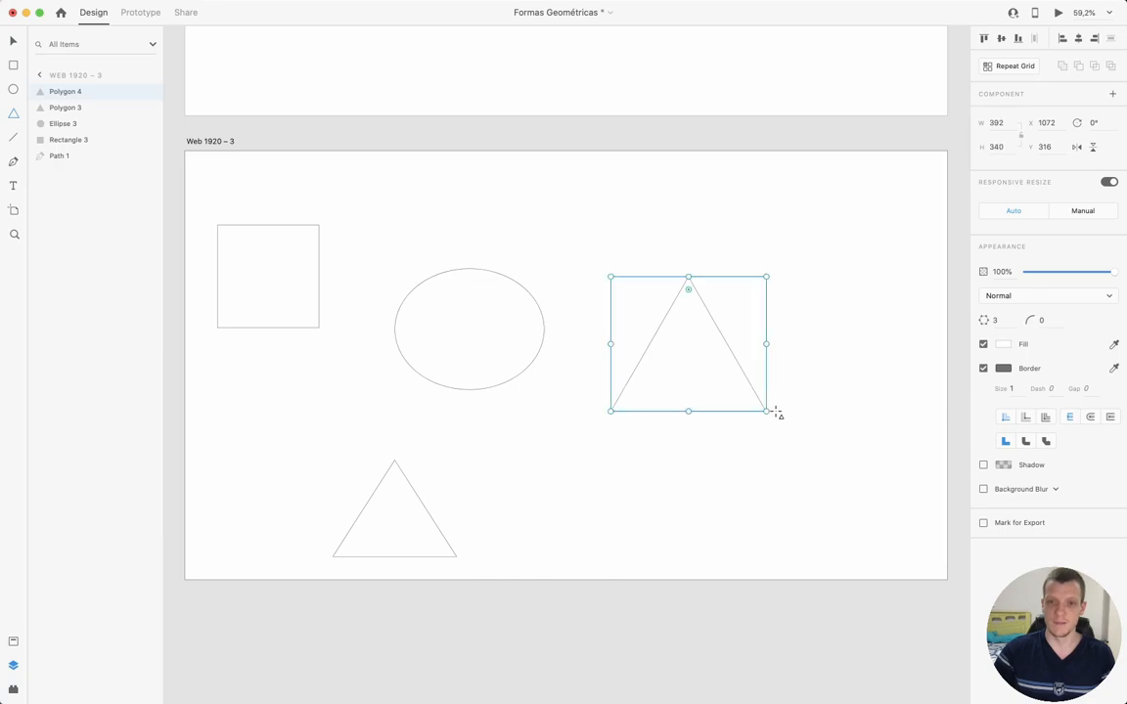
Draw a proportionally constrained square about 220 × 220 below the ellipse and a perfect circle about 229 × 229 above it
click(13, 64)
click(524, 455)
drag(524, 455, 661, 542)
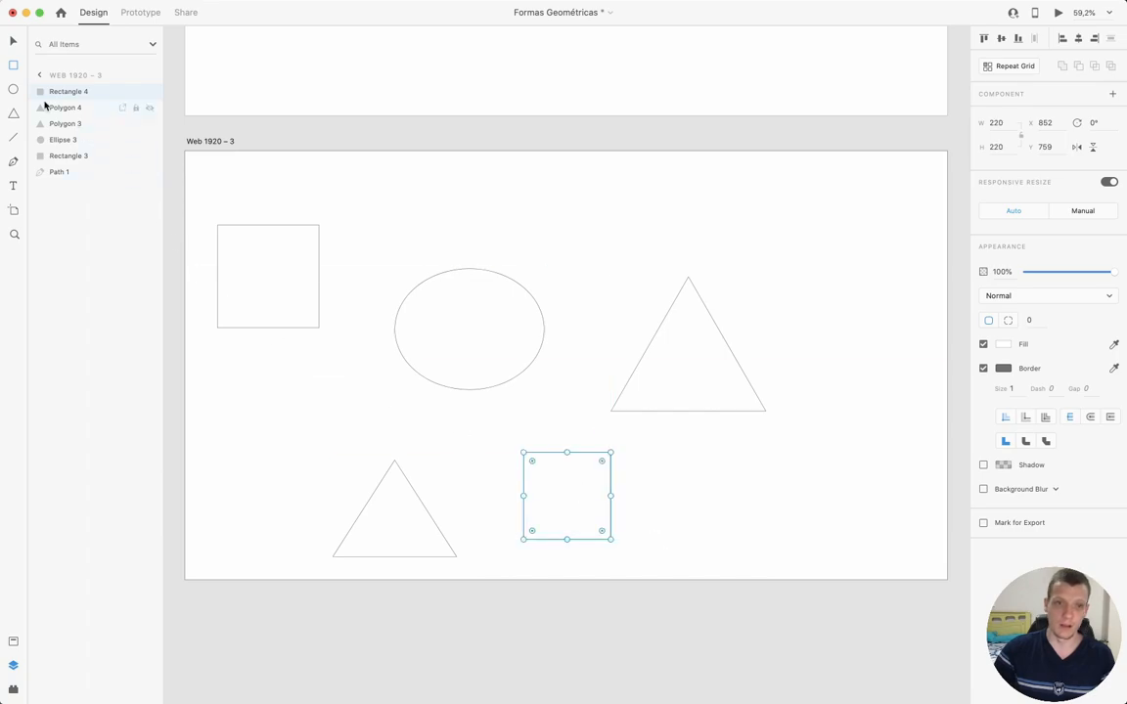
click(14, 90)
drag(528, 175, 634, 266)
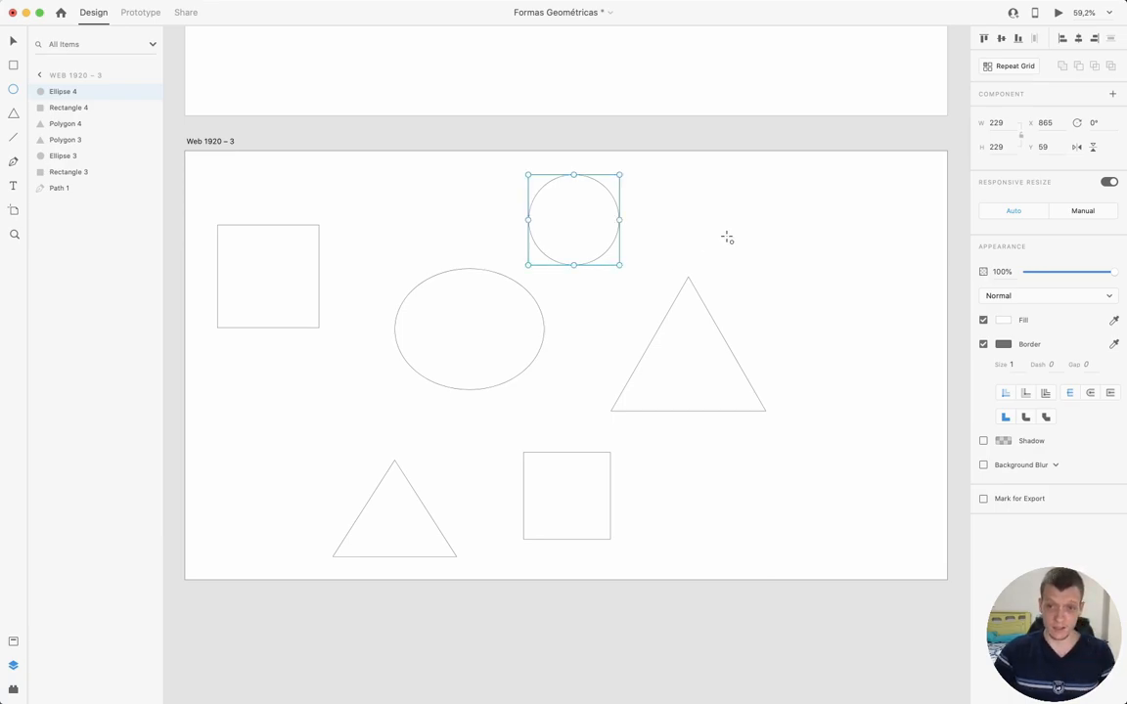
Draw an ellipse about 310 × 234 and a perfect circle about 414 × 414, both outward from their centers
click(754, 206)
drag(754, 205, 809, 247)
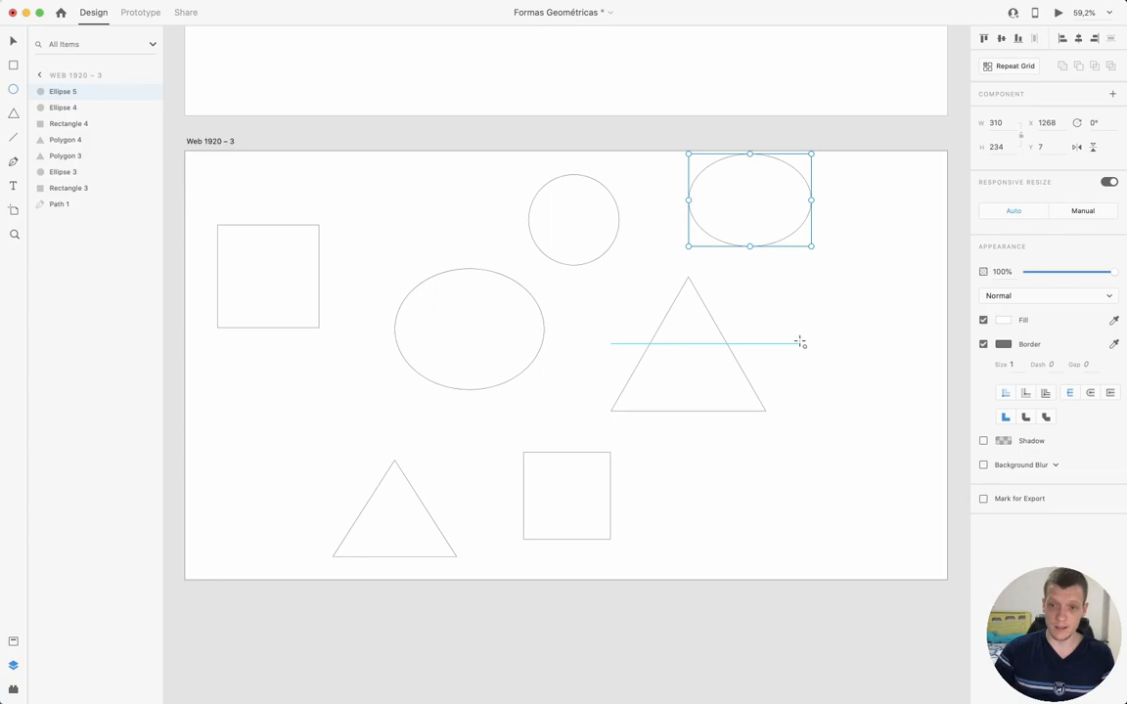
mouse_move(781, 328)
mouse_down()
mouse_move(893, 432)
mouse_move(868, 415)
mouse_up()
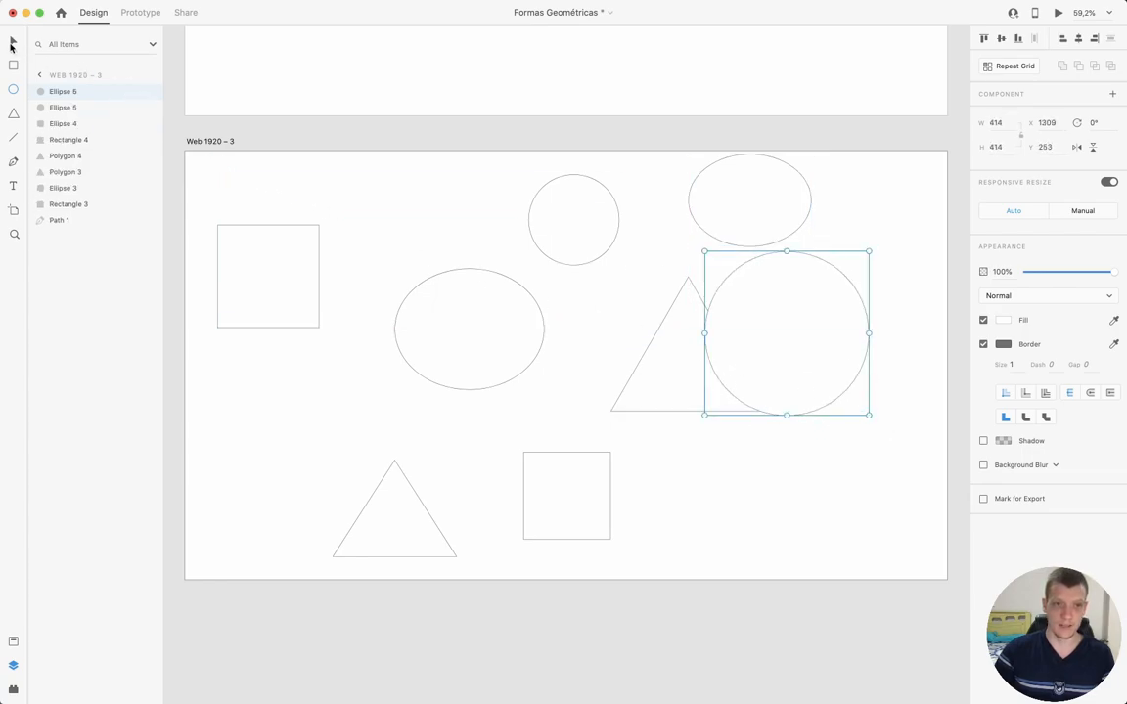
Delete all practice shapes from the Web 1920 – 3 artboard and return to Web 1920 – 1
drag(857, 543, 173, 185)
key(Delete)
scroll(275, 193, up, 5)
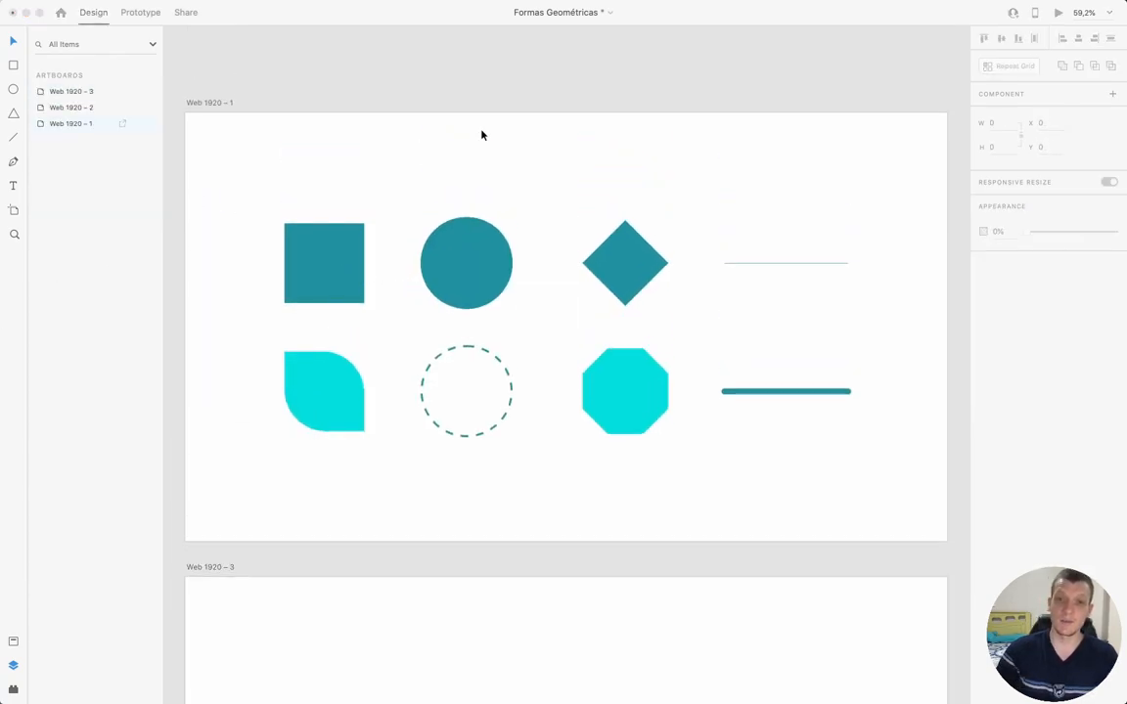
Align the solid teal circle in turn to the artboard's top edge, vertical middle and bottom edge
click(470, 272)
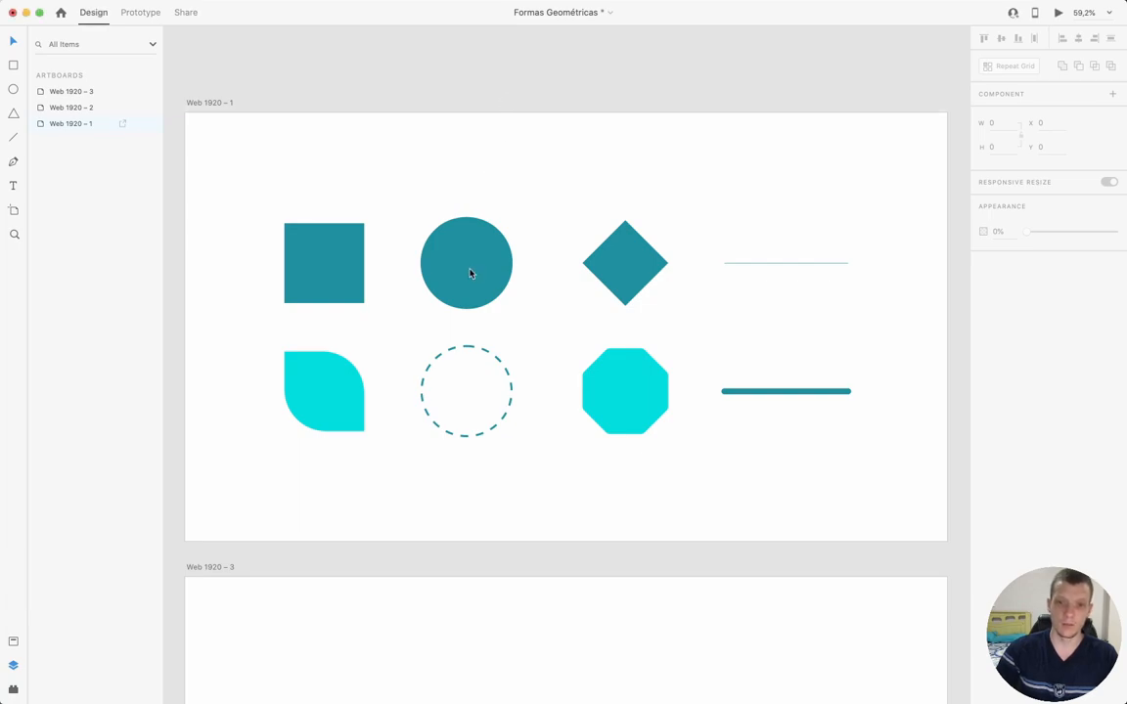
click(470, 273)
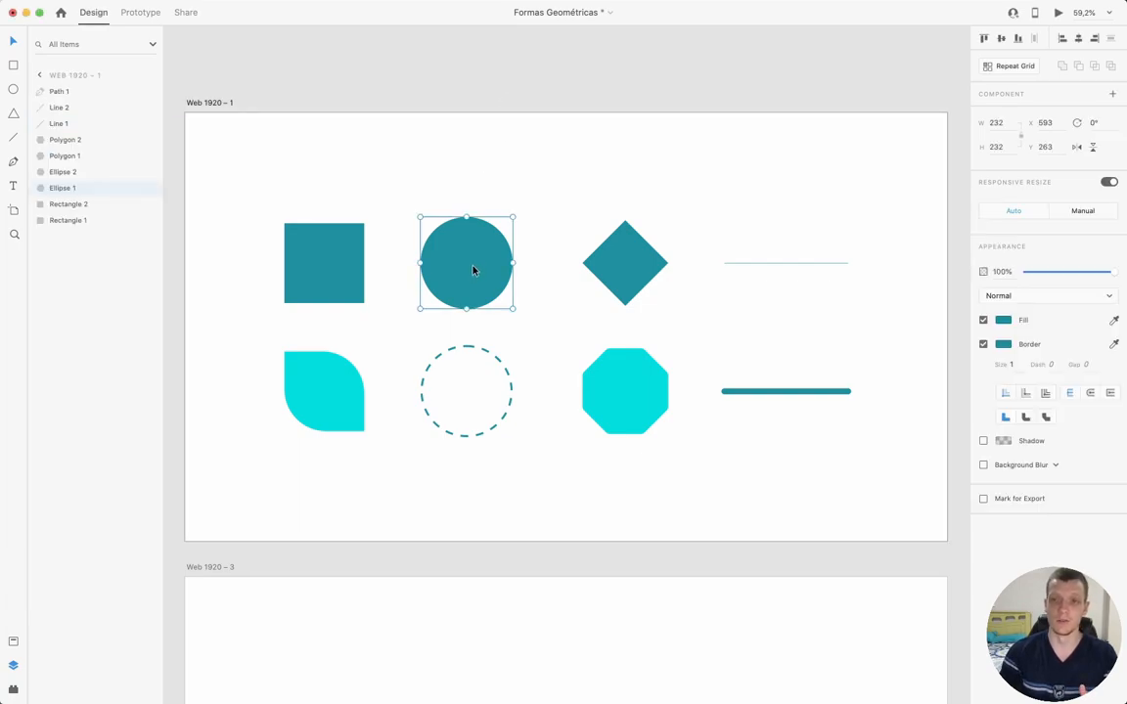
click(983, 38)
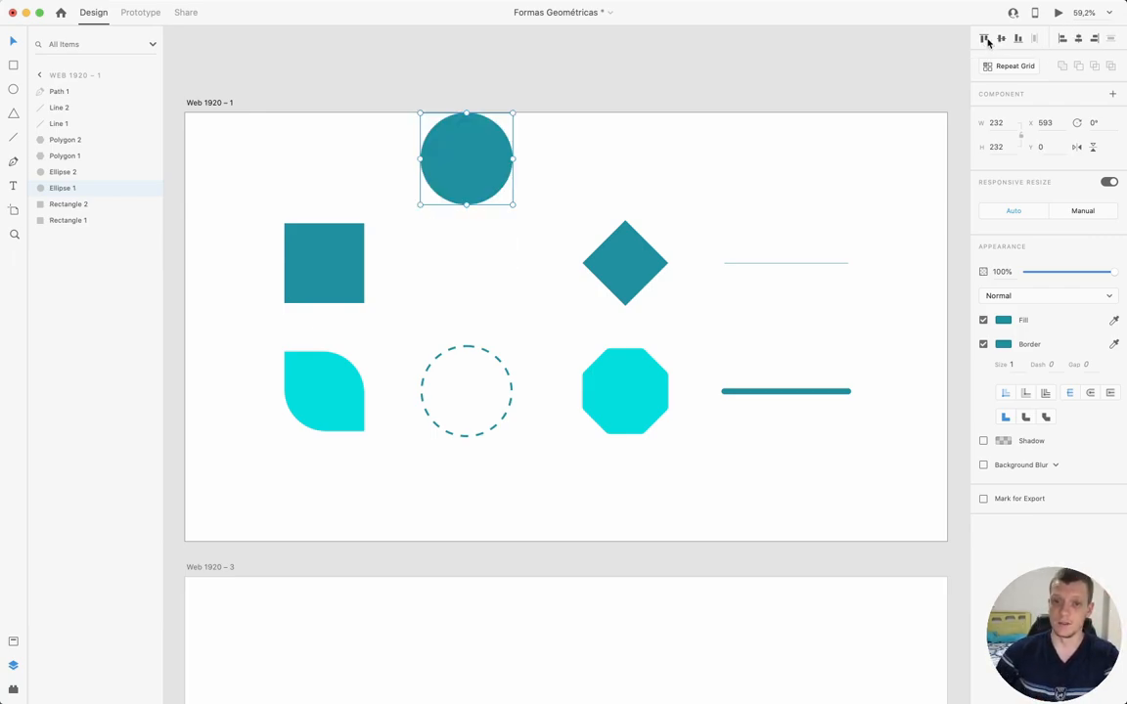
click(1001, 39)
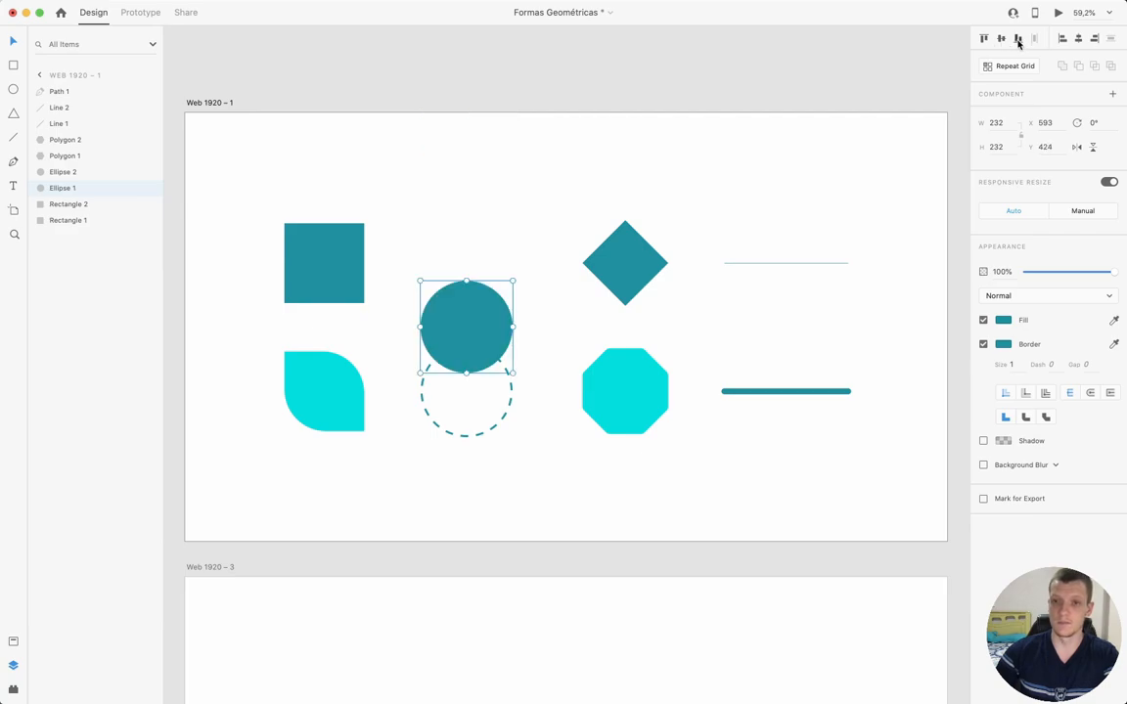
click(1018, 40)
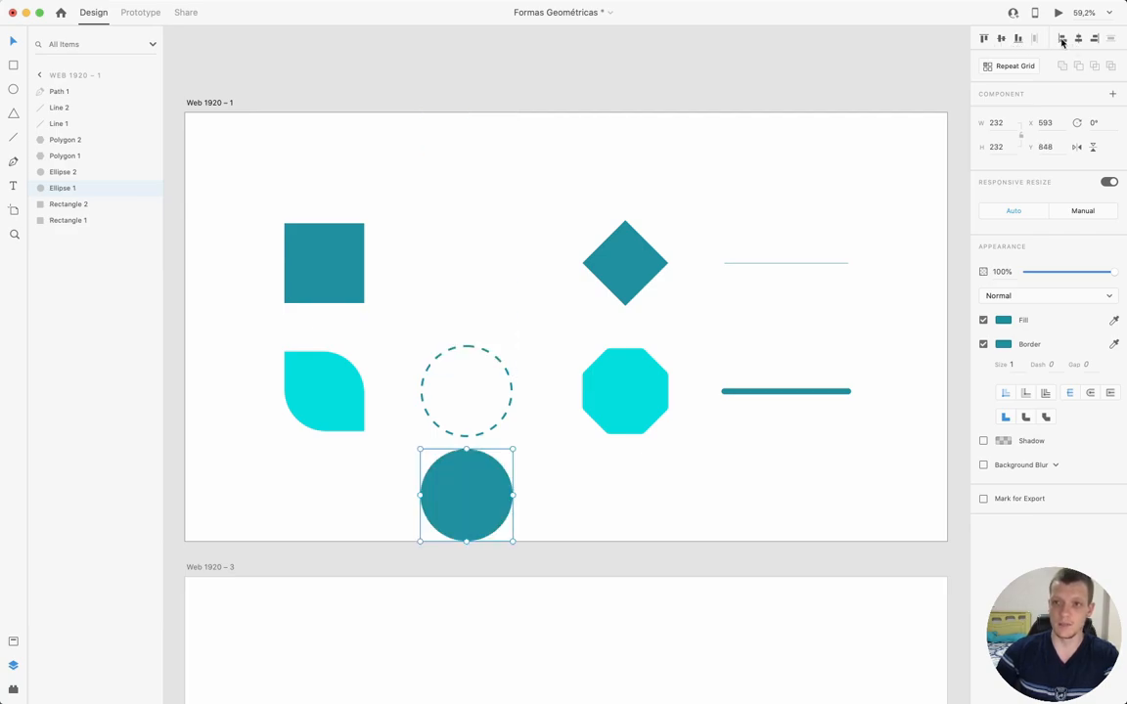
Align the teal circle to the artboard's left, horizontal center and right, and return it to its place between square and diamond
click(1062, 39)
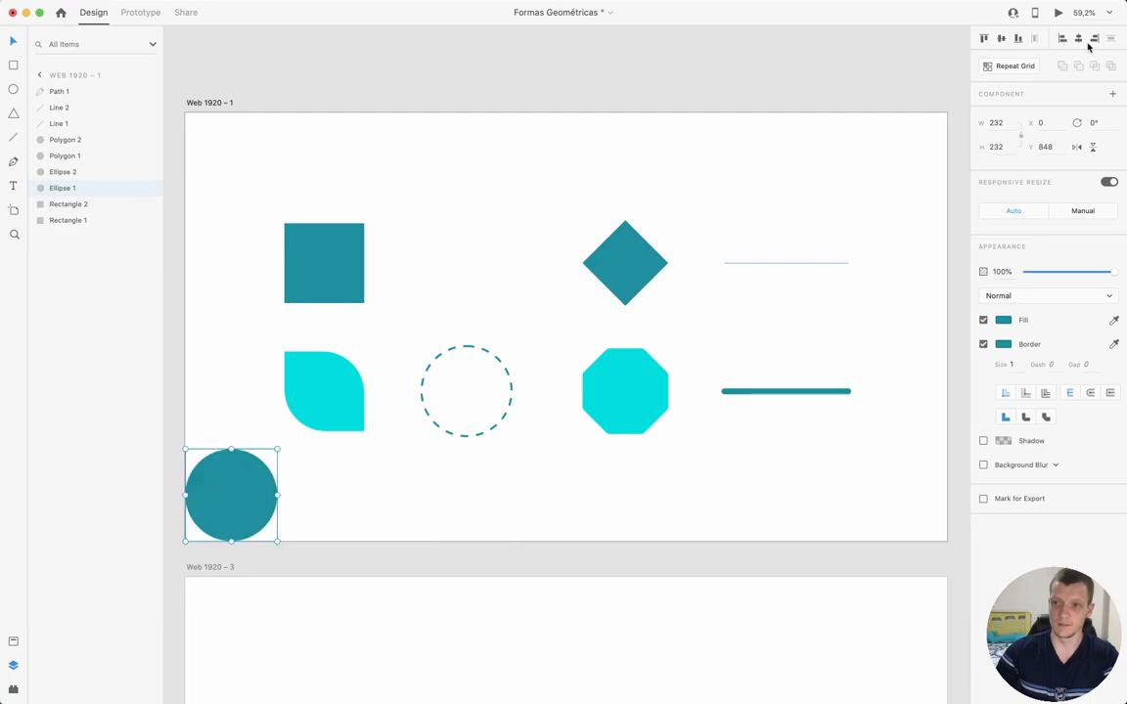
click(1078, 38)
click(1093, 39)
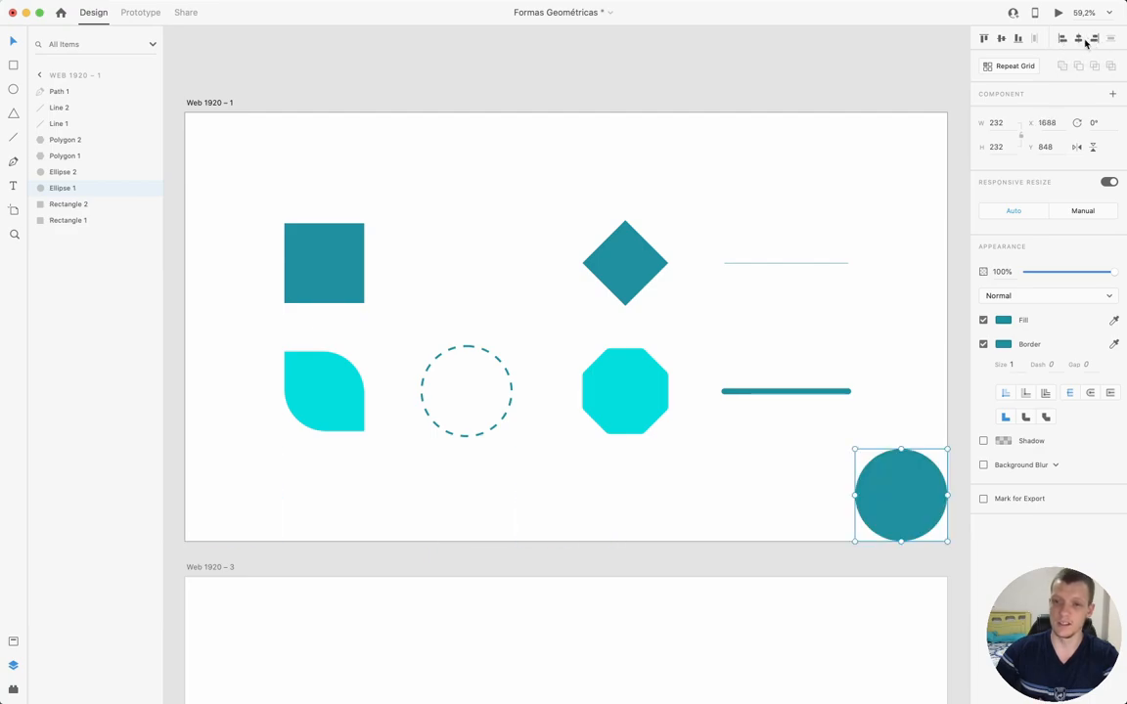
drag(905, 489, 473, 260)
Offset the diamond, circle and teal square to different heights so they no longer line up in the row
click(627, 277)
drag(627, 277, 626, 210)
shift+click(457, 273)
drag(456, 273, 463, 323)
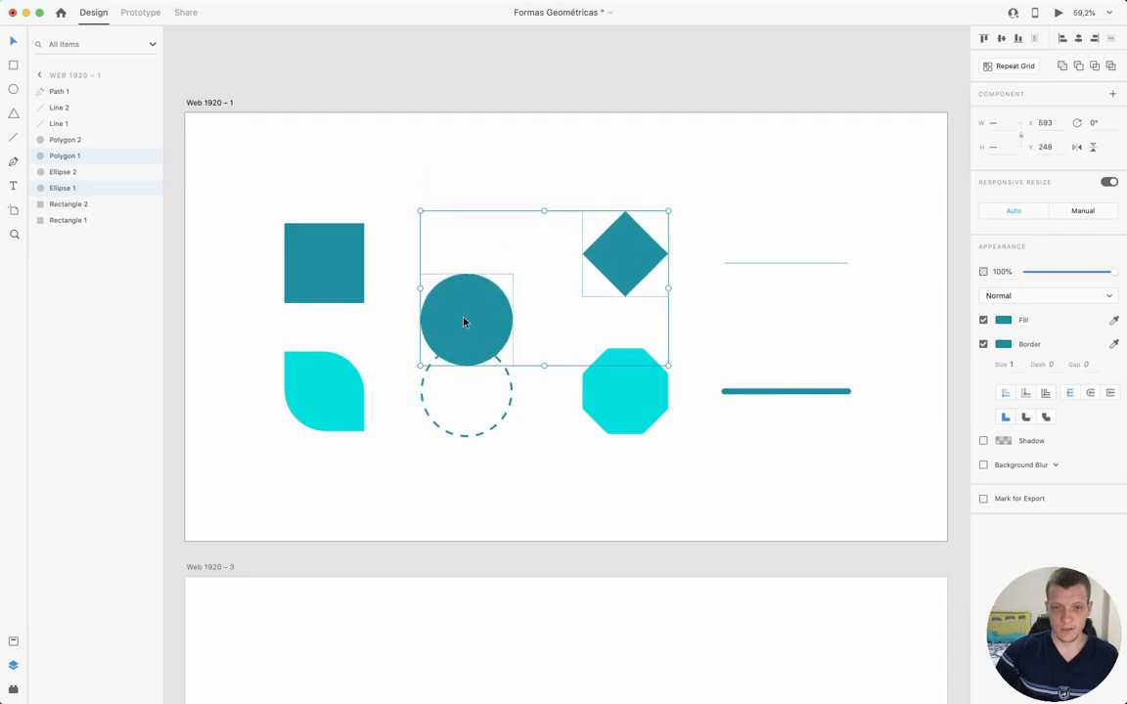
click(463, 188)
click(343, 272)
drag(342, 272, 340, 207)
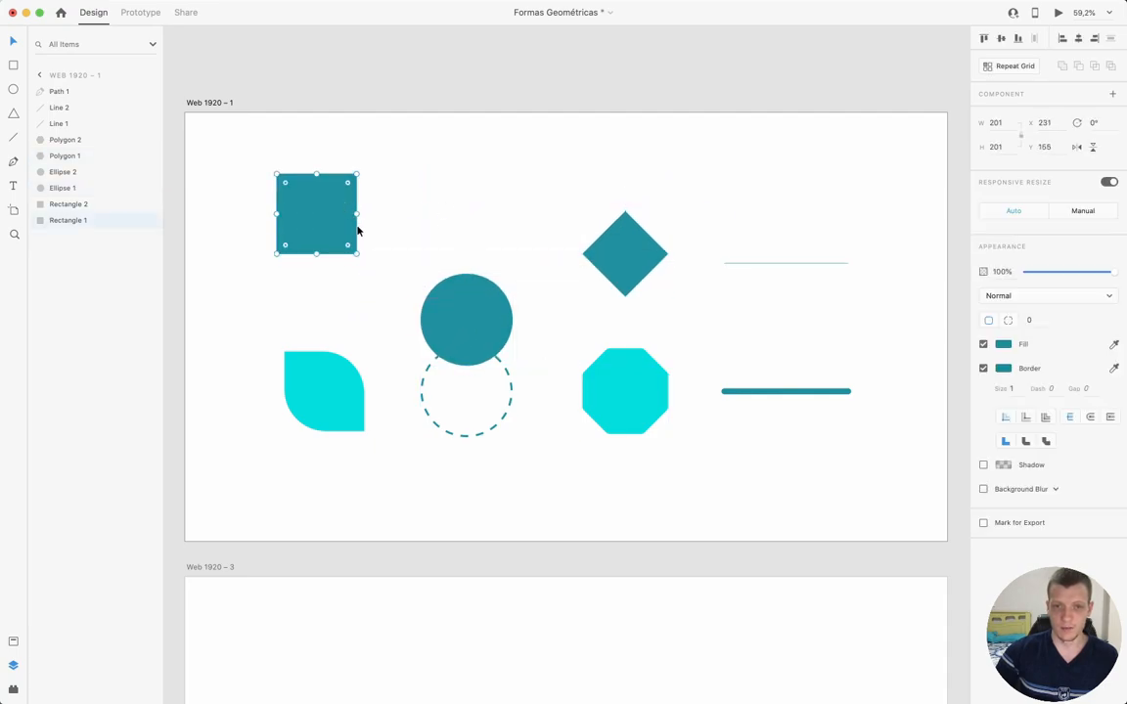
Distribute the teal square, circle and diamond evenly, first horizontally and then vertically
shift+click(440, 311)
shift+click(629, 272)
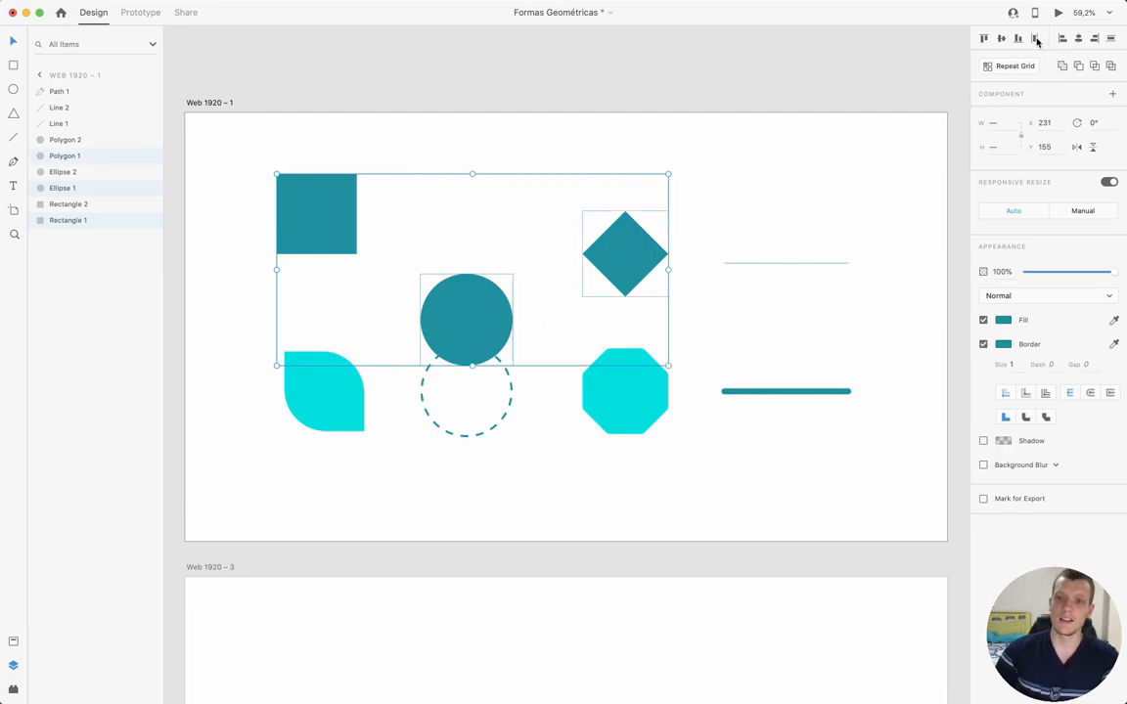
click(1035, 41)
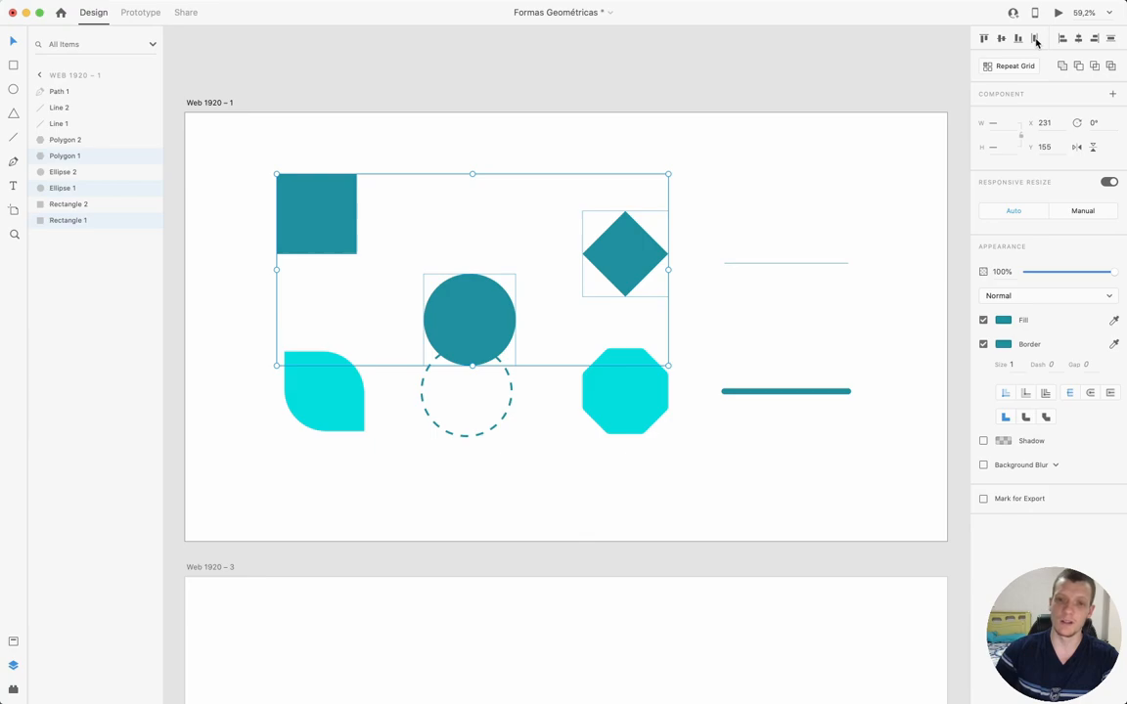
click(1113, 41)
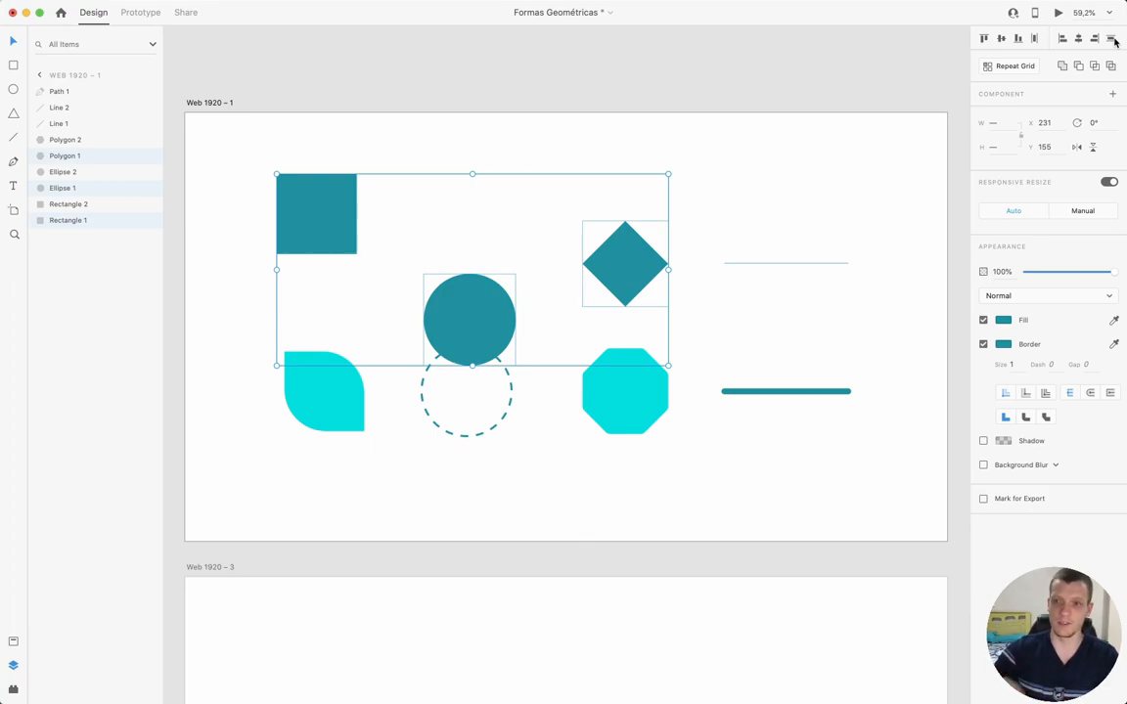
click(541, 102)
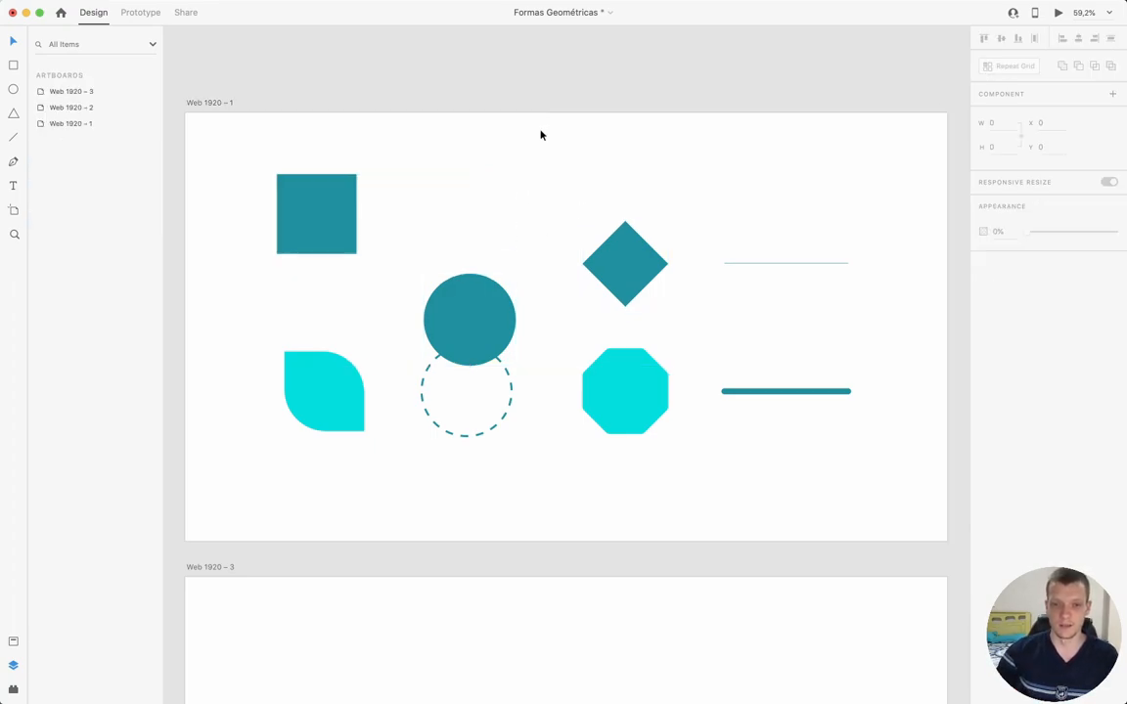
Undo the distribution and the moves of the square, circle and diamond
key(super+z)
key(super+z)
key(super+z)
key(super+z)
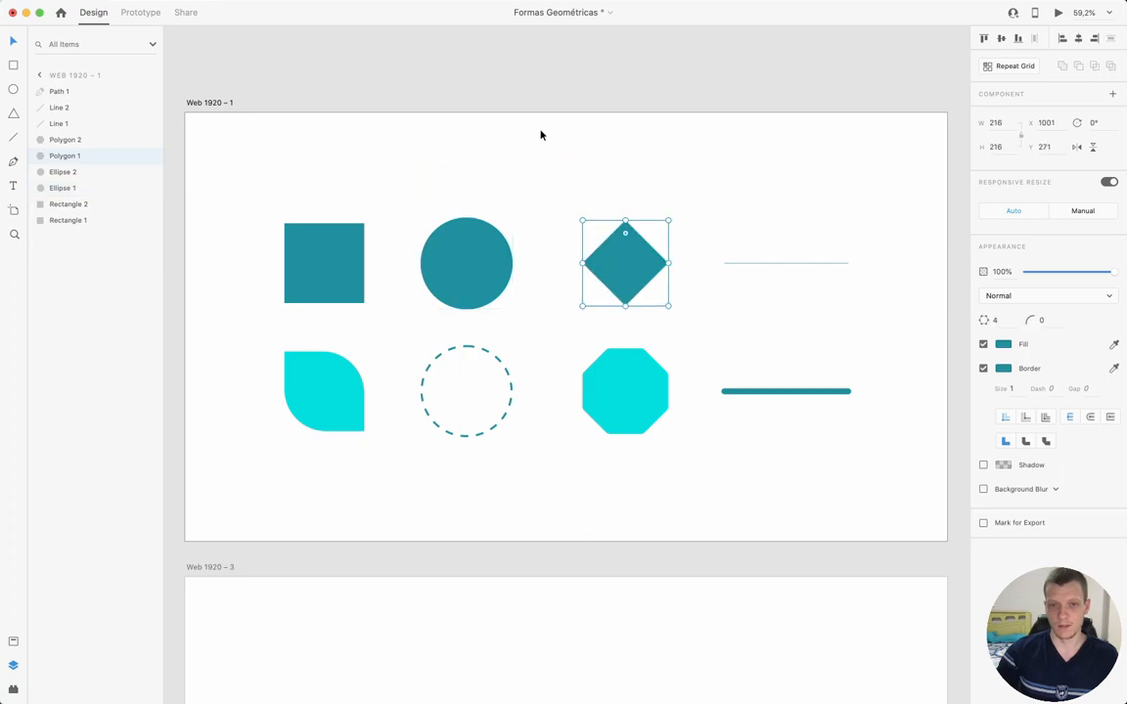
click(576, 102)
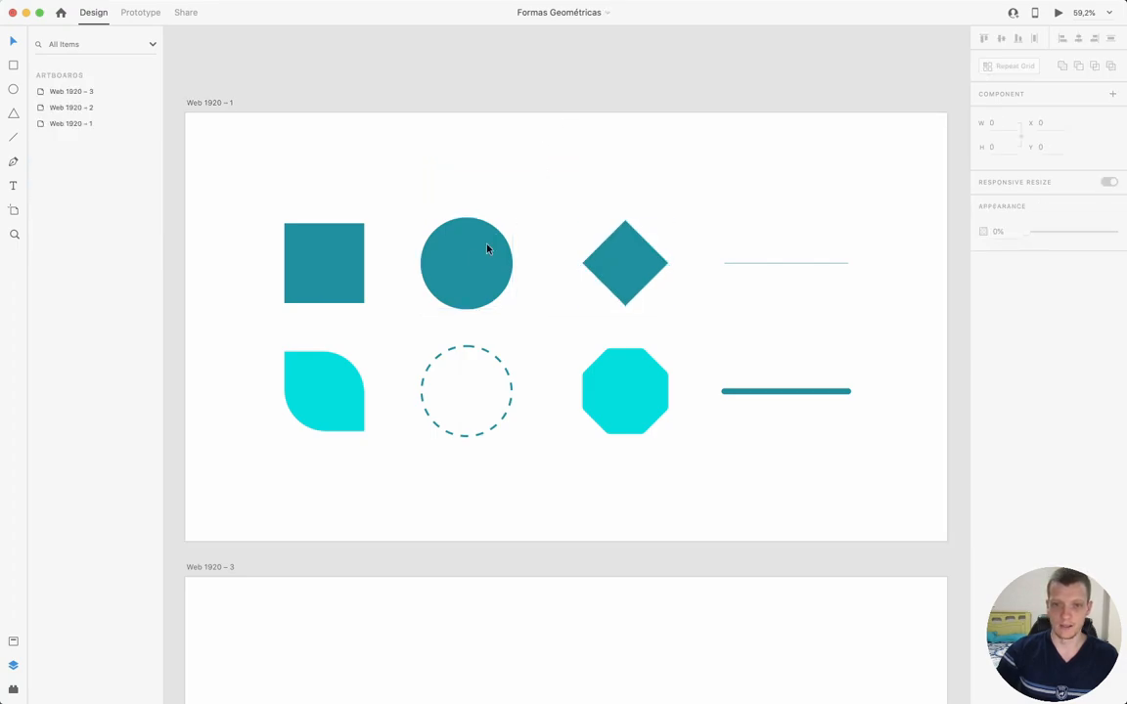
Shift the solid teal circle and line it up again with the square and diamond
click(476, 266)
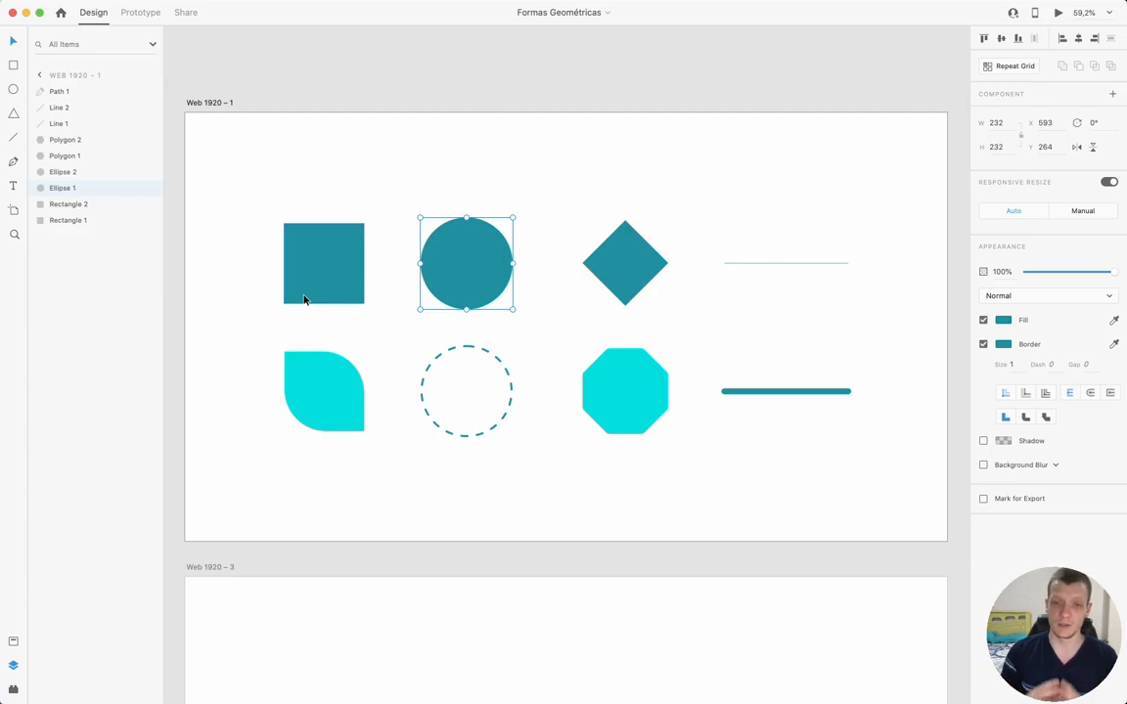
mouse_move(457, 263)
mouse_down()
mouse_move(576, 213)
mouse_move(542, 204)
mouse_move(566, 206)
mouse_move(555, 207)
mouse_move(556, 329)
mouse_move(453, 261)
mouse_move(463, 266)
mouse_up()
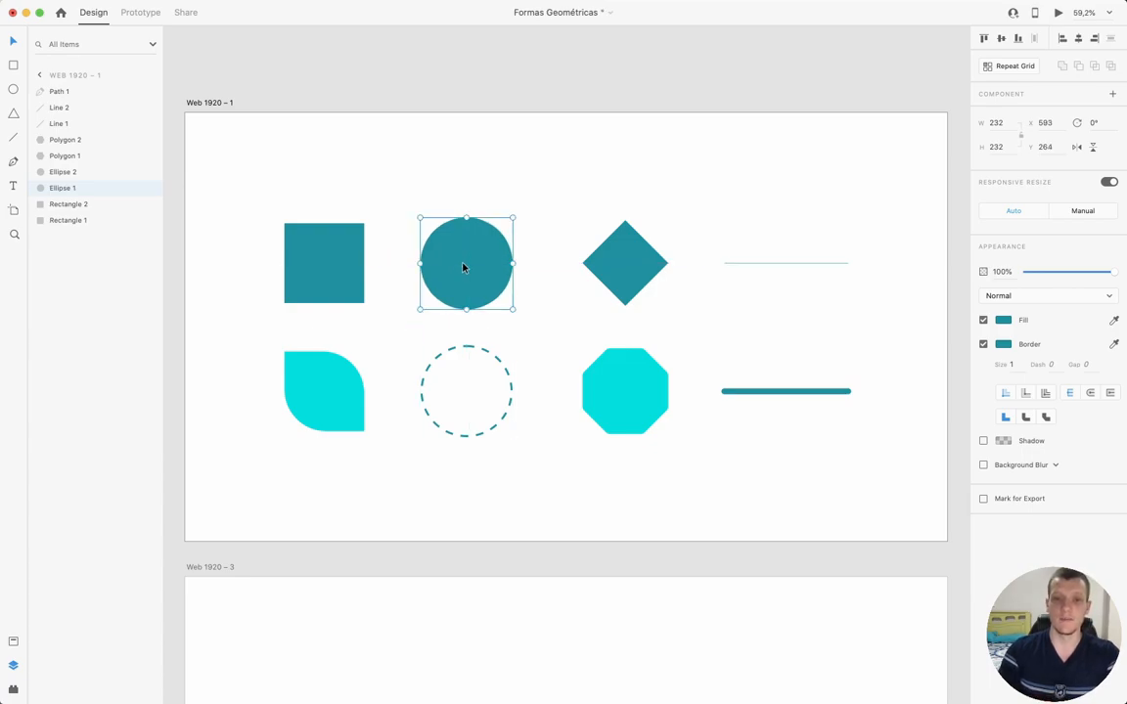
Move the solid teal circle, square and diamond up and left on the first artboard, side by side with small gaps
drag(463, 267, 401, 237)
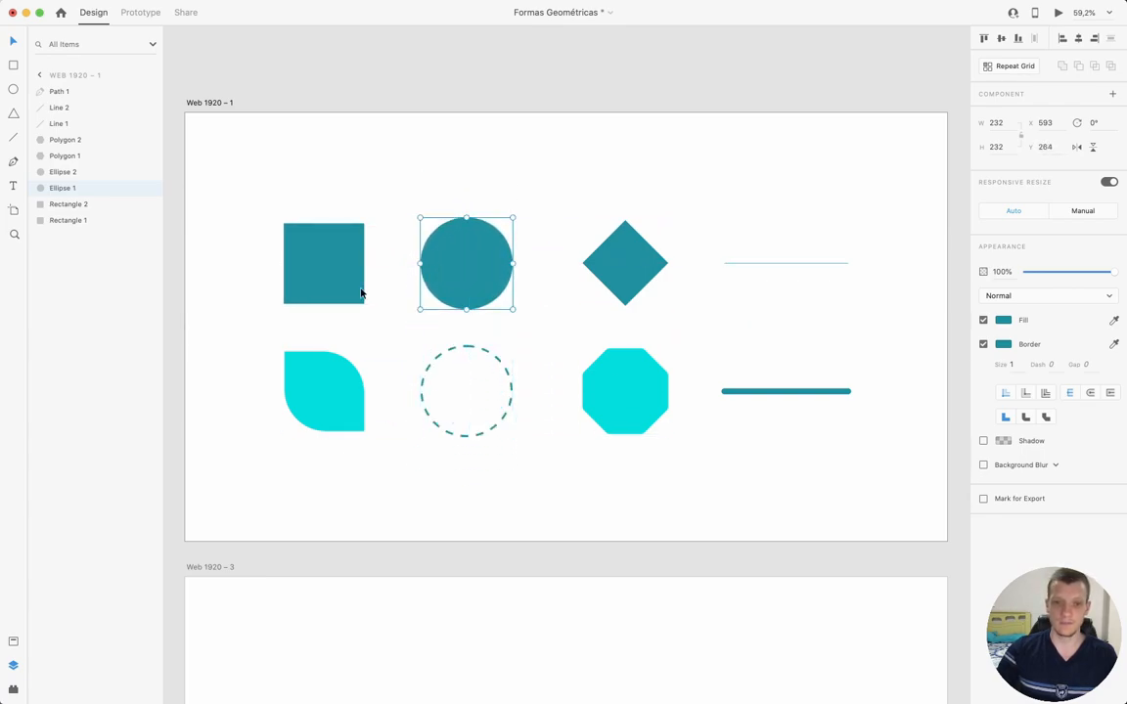
drag(311, 284, 252, 202)
drag(392, 206, 358, 208)
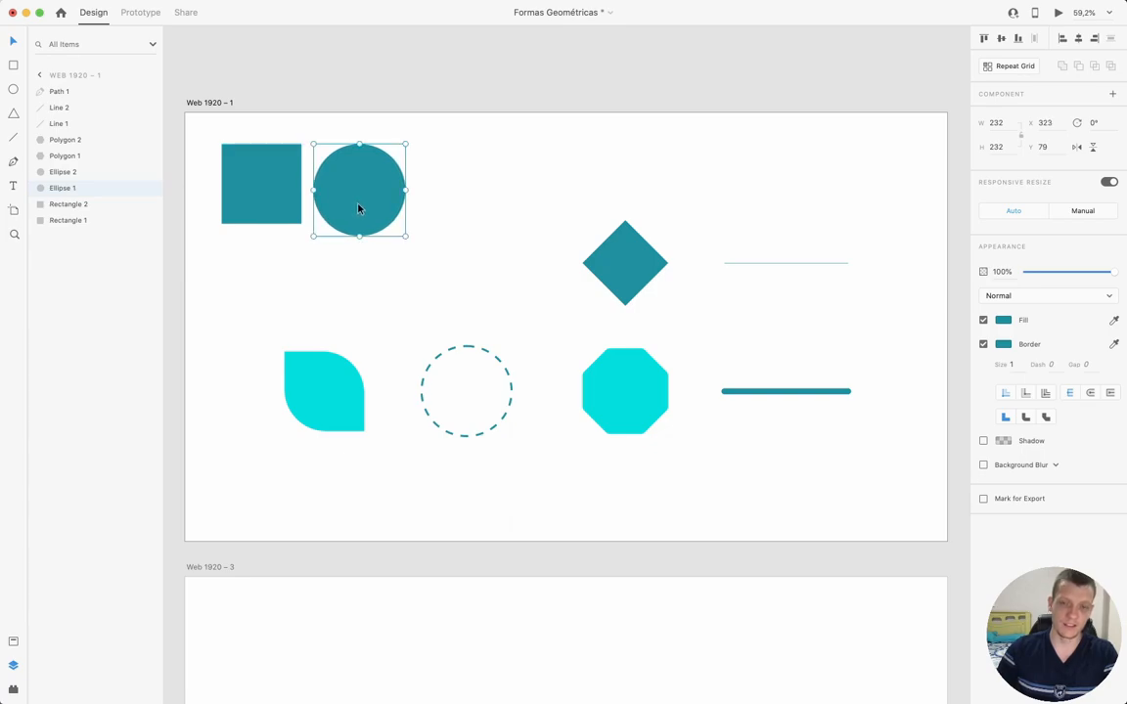
drag(626, 279, 462, 201)
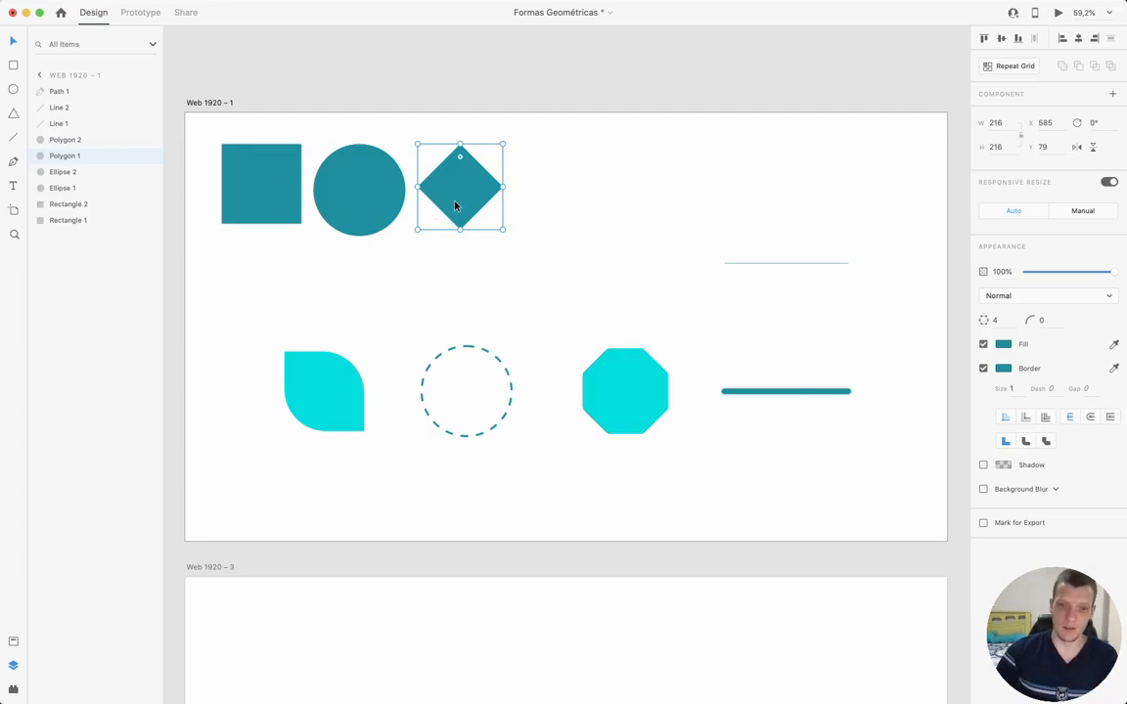
drag(455, 205, 455, 203)
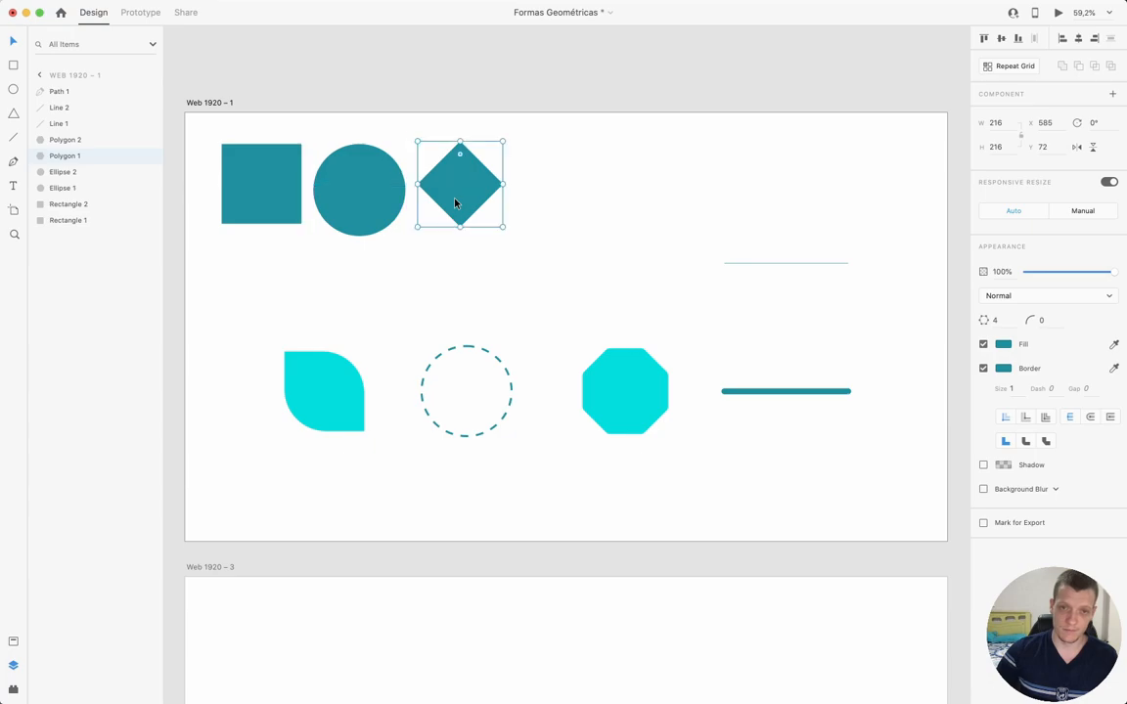
Make the diamond a repeat grid, extend it downward and sideways, shrink it back to one copy and ungroup it
click(998, 68)
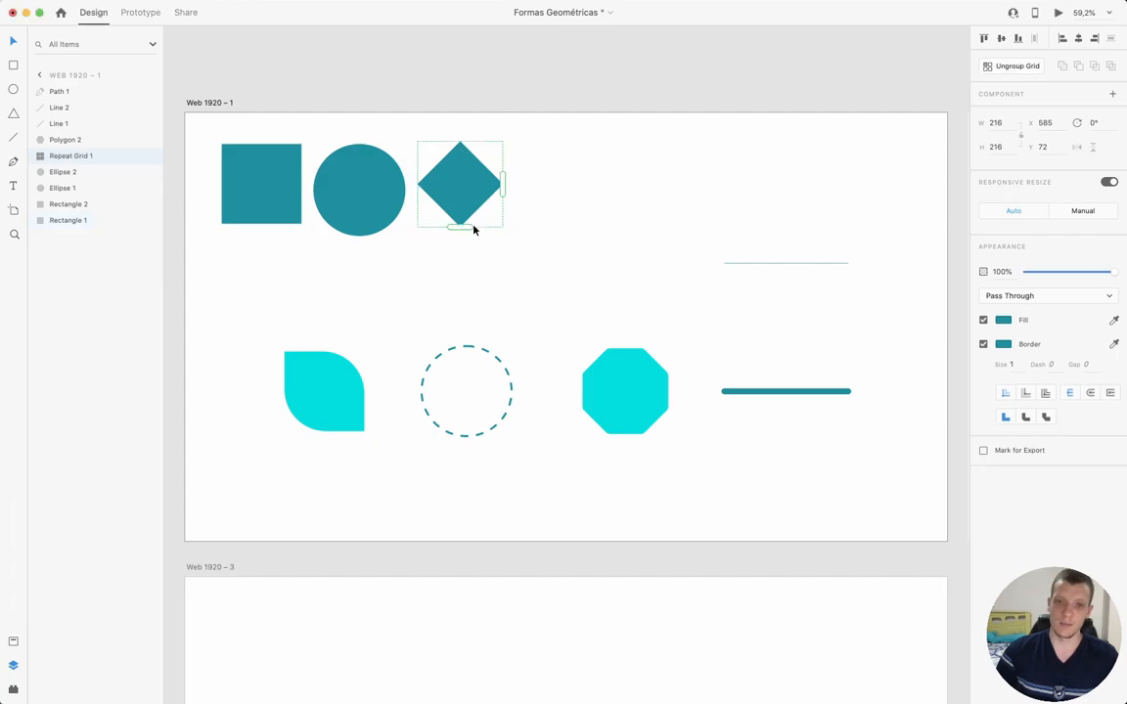
drag(464, 226, 464, 462)
mouse_move(502, 306)
mouse_down()
mouse_move(758, 298)
mouse_move(506, 299)
mouse_up()
drag(471, 462, 470, 233)
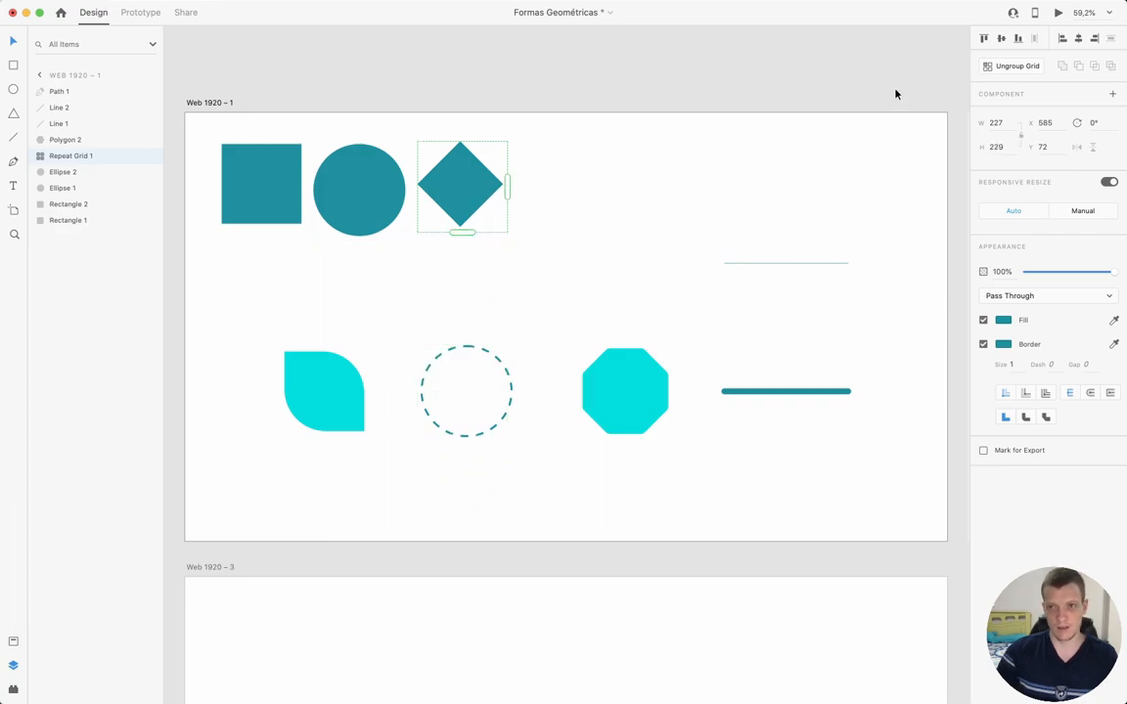
click(1007, 66)
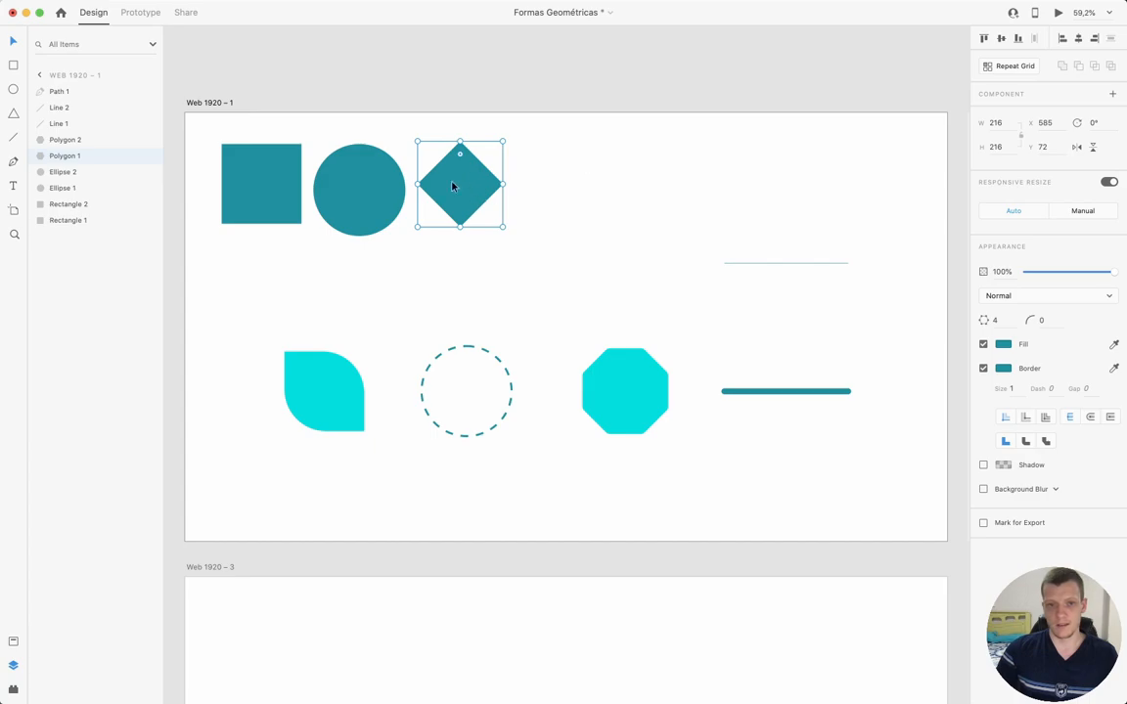
Select the diamond, circle and teal square together and clear the selection
shift+click(392, 189)
shift+click(276, 186)
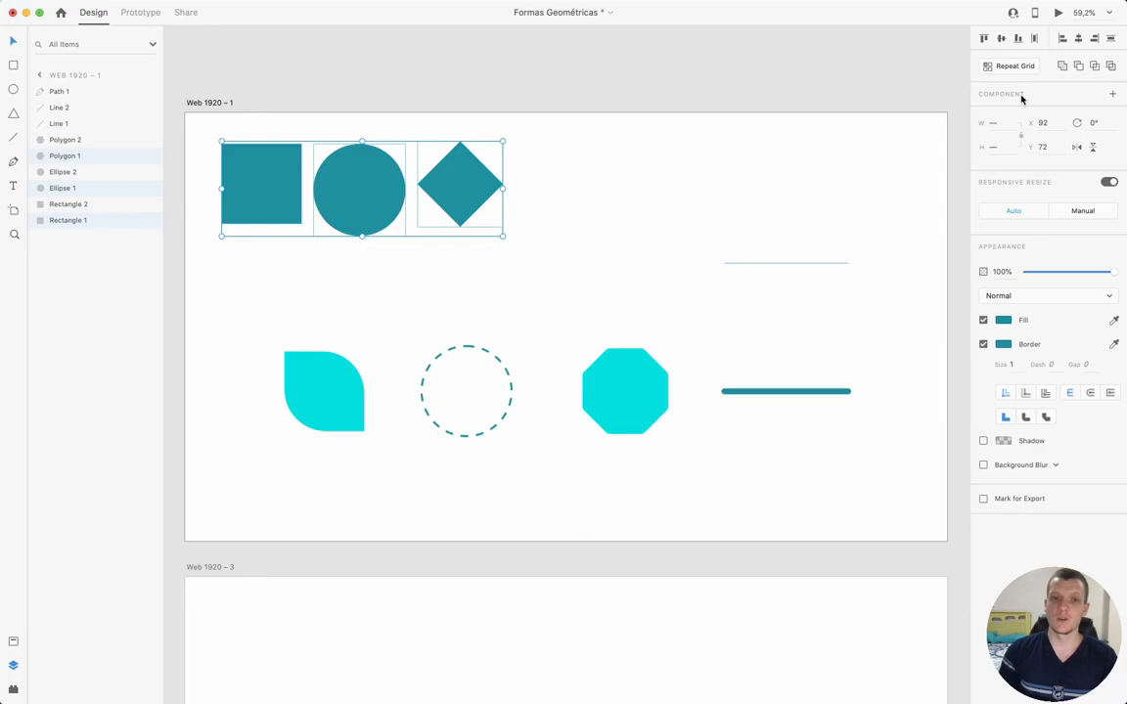
click(492, 166)
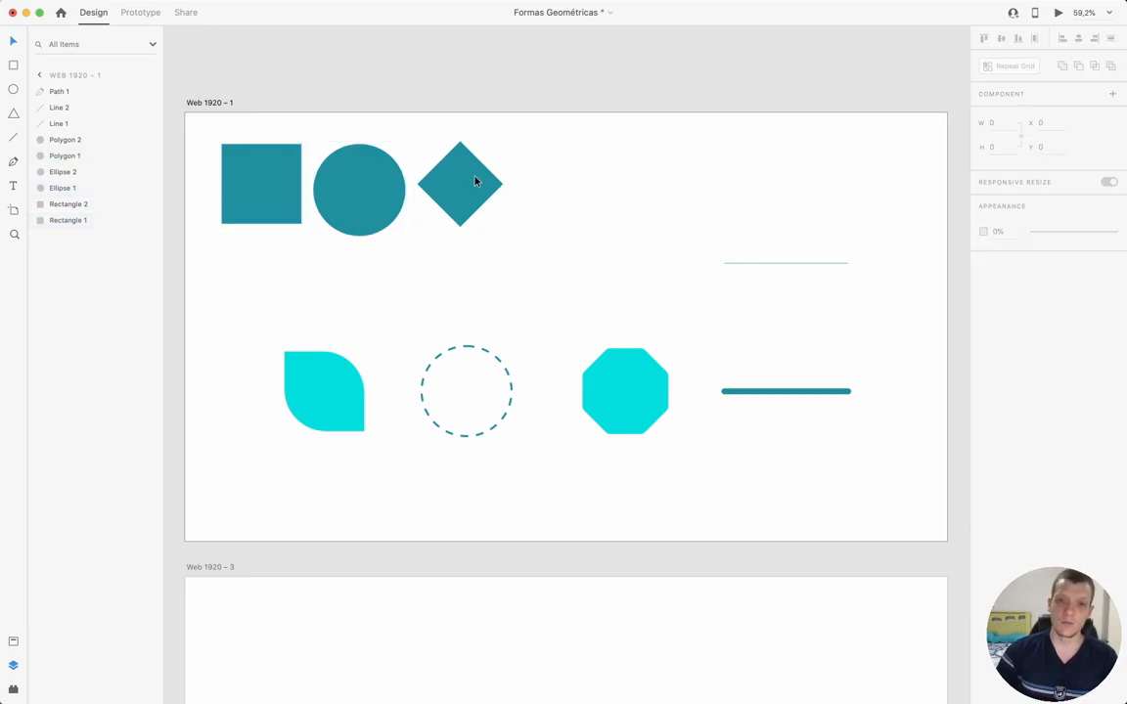
Turn the diamond into a component, check its state options and asset entry, and undo the conversion
click(475, 181)
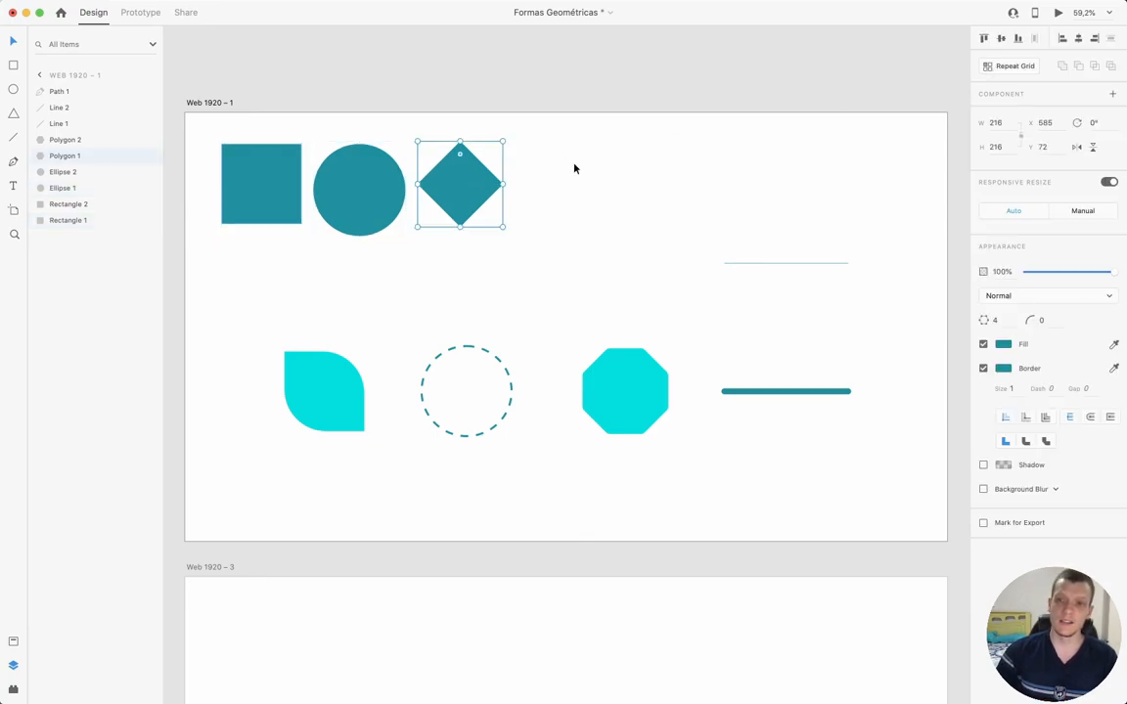
click(1114, 96)
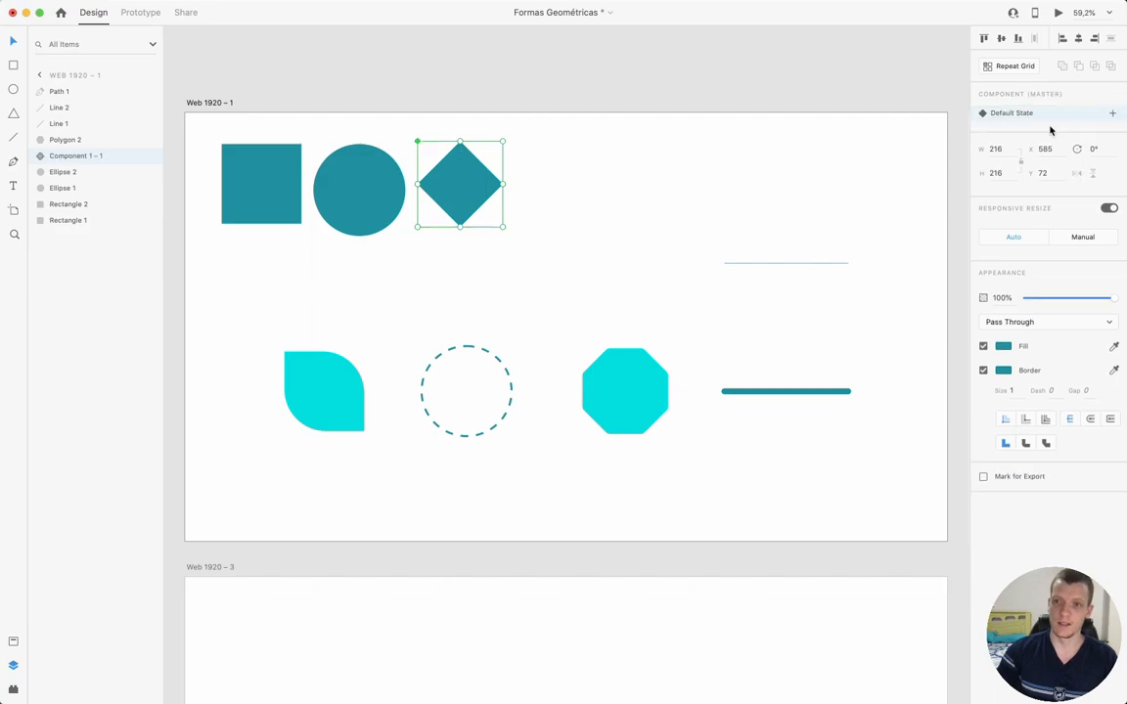
click(1112, 114)
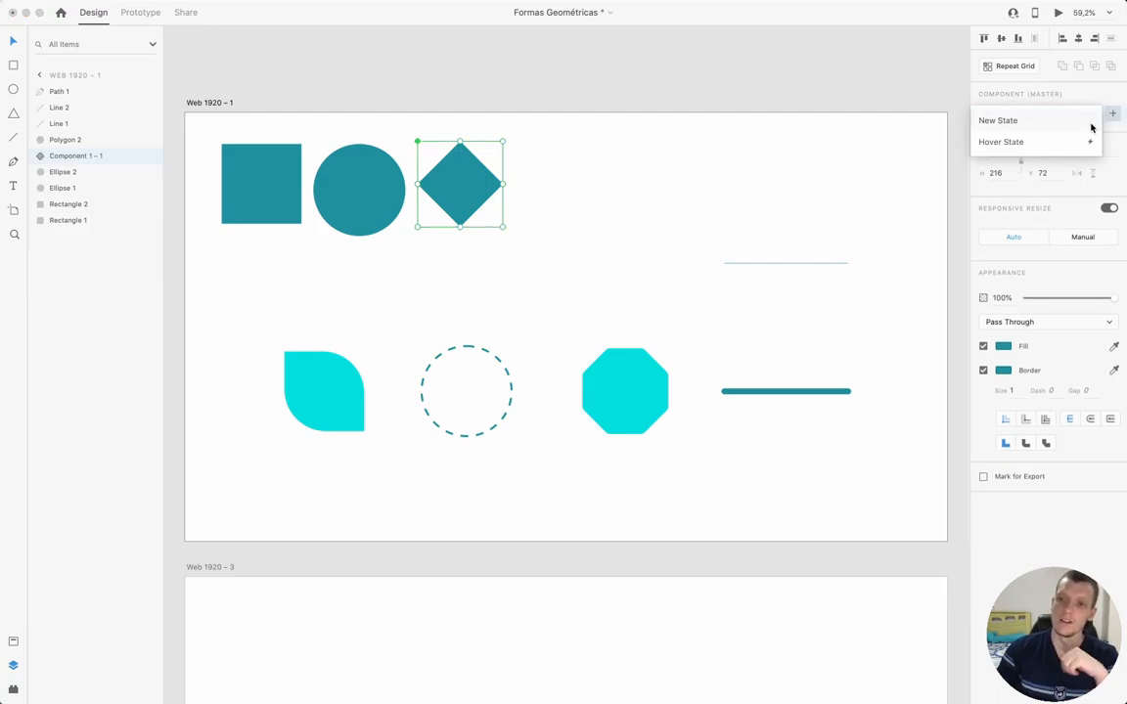
click(913, 80)
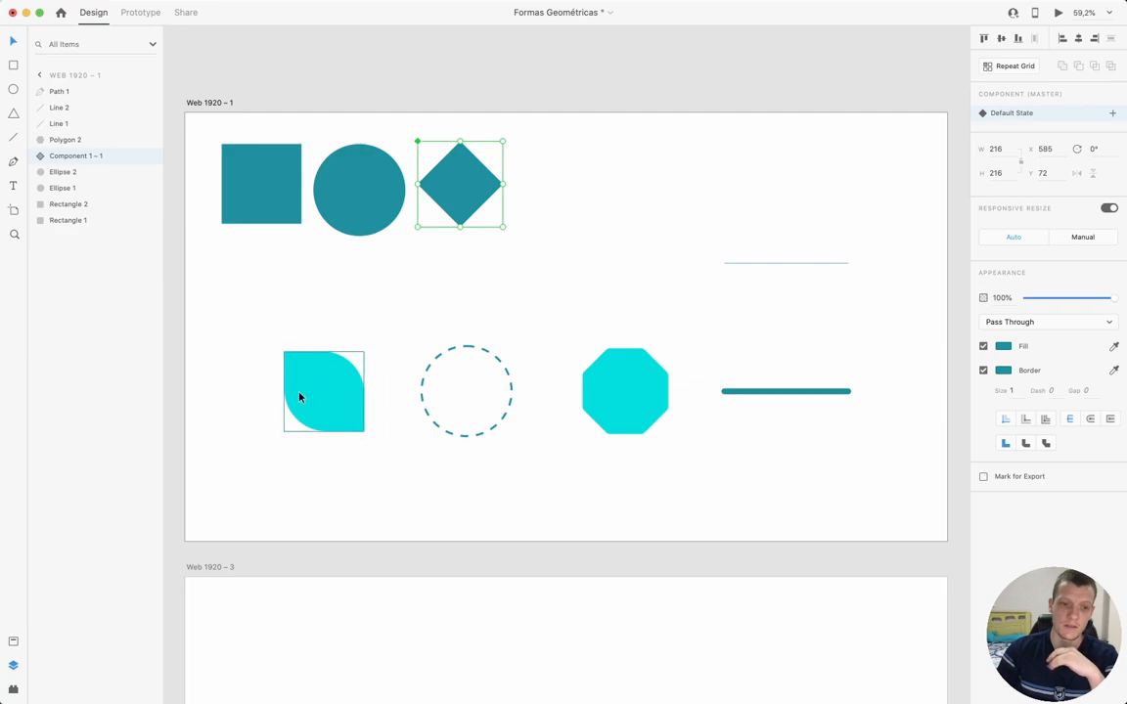
click(15, 642)
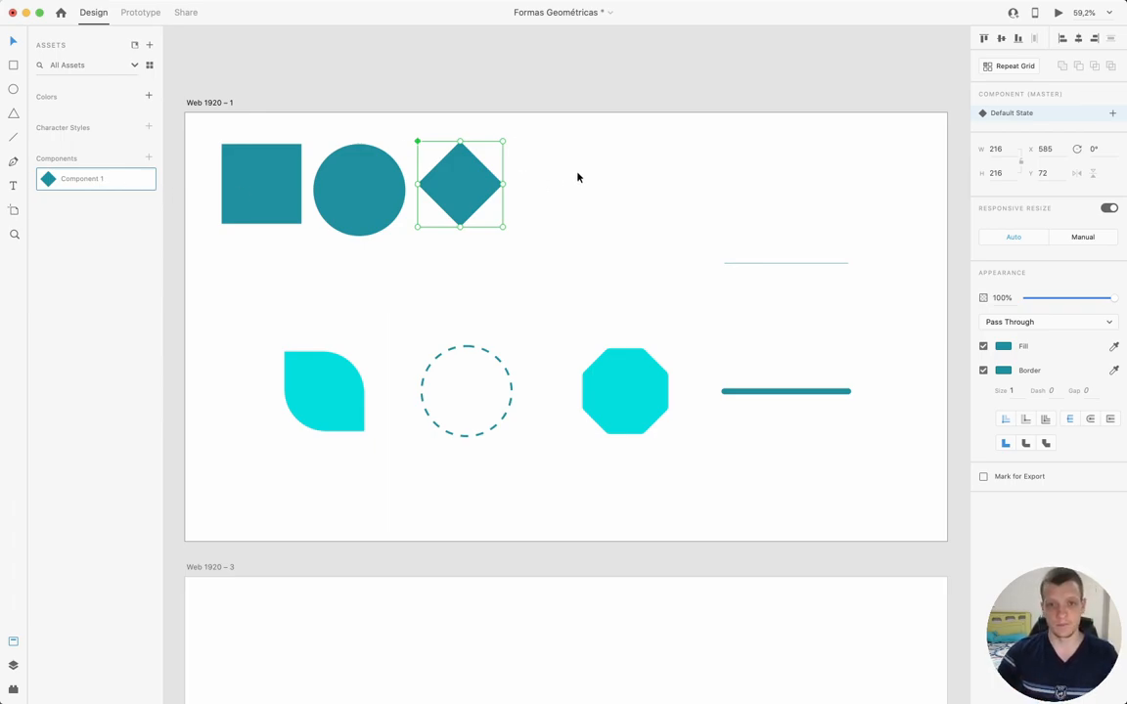
key(super+z)
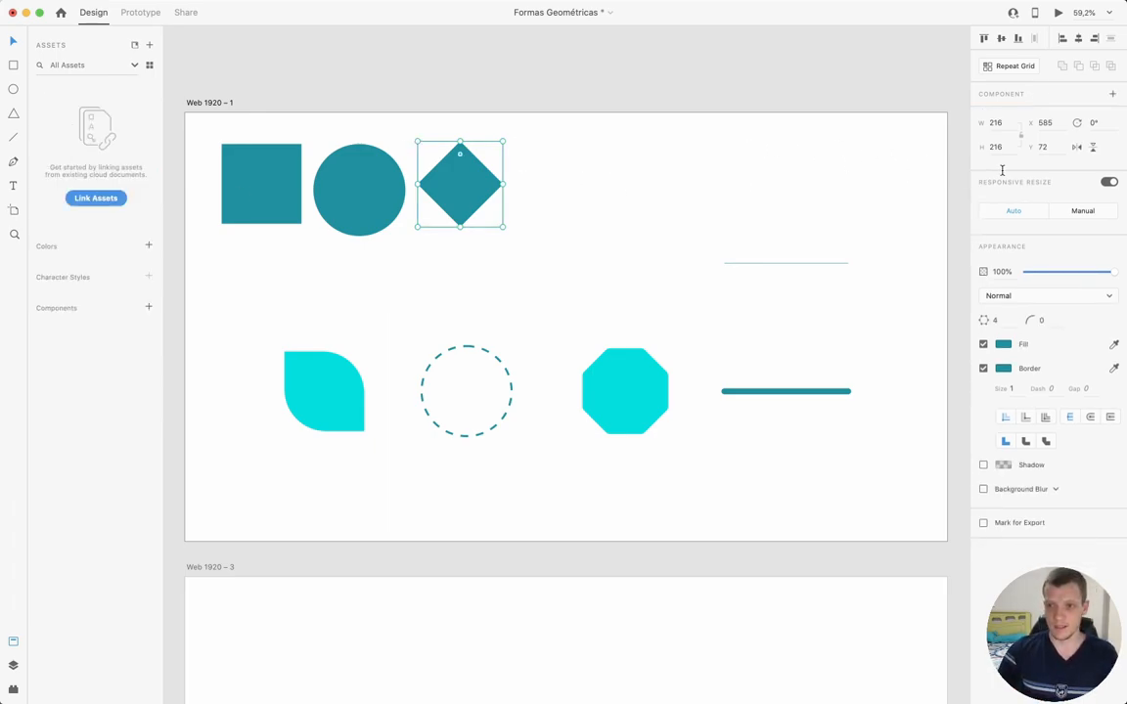
Inspect the diamond's width and height values, enlarge it slightly from its corner and undo the resize
click(995, 122)
click(1002, 146)
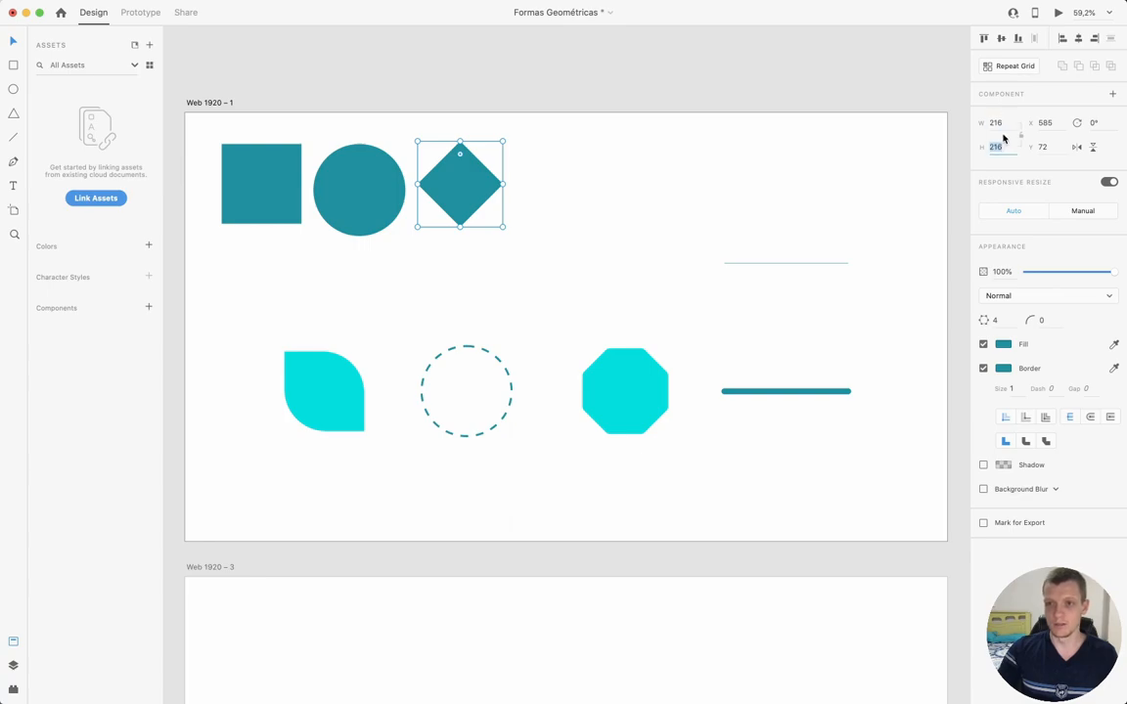
click(996, 122)
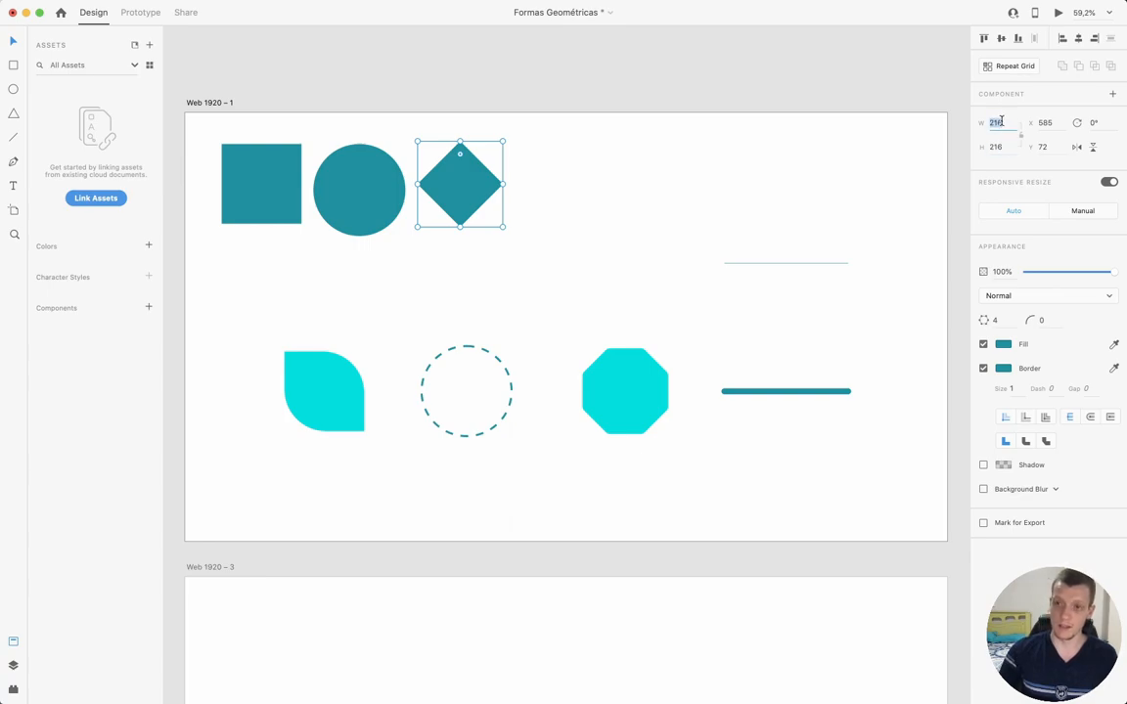
drag(503, 226, 518, 229)
key(super+z)
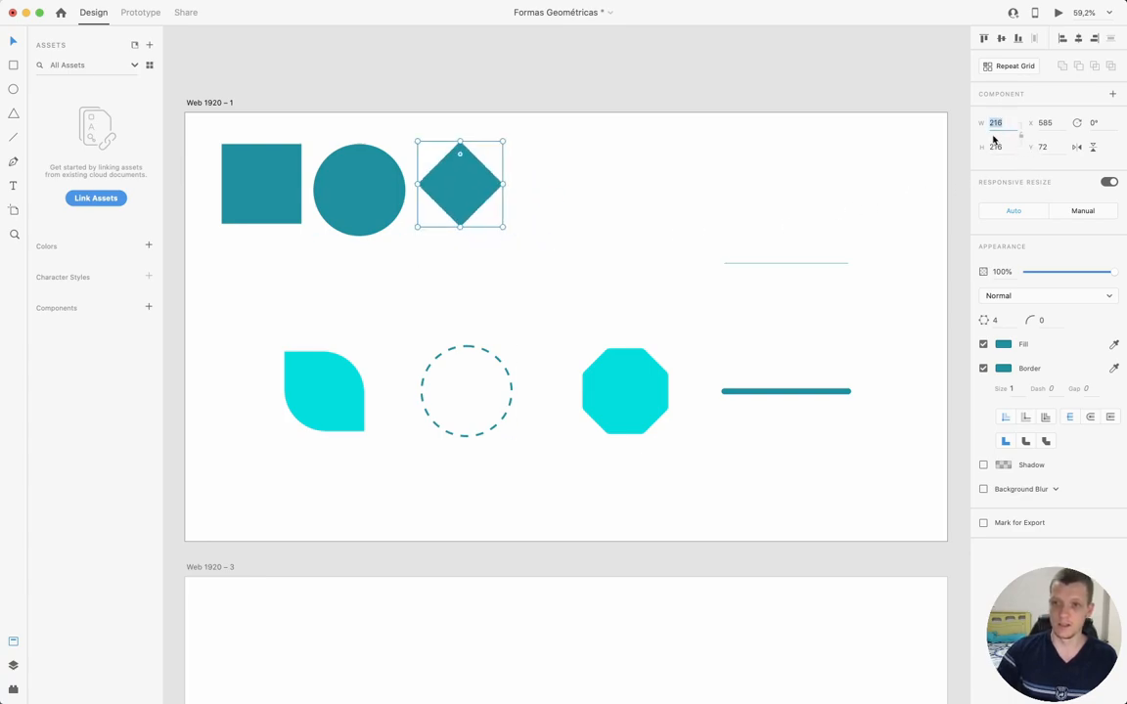
Increase the diamond's width in steps of 10 and bring it back down to 216
key(shift+Up)
key(shift+Up)
key(shift+Up)
key(shift+Up)
key(shift+Down)
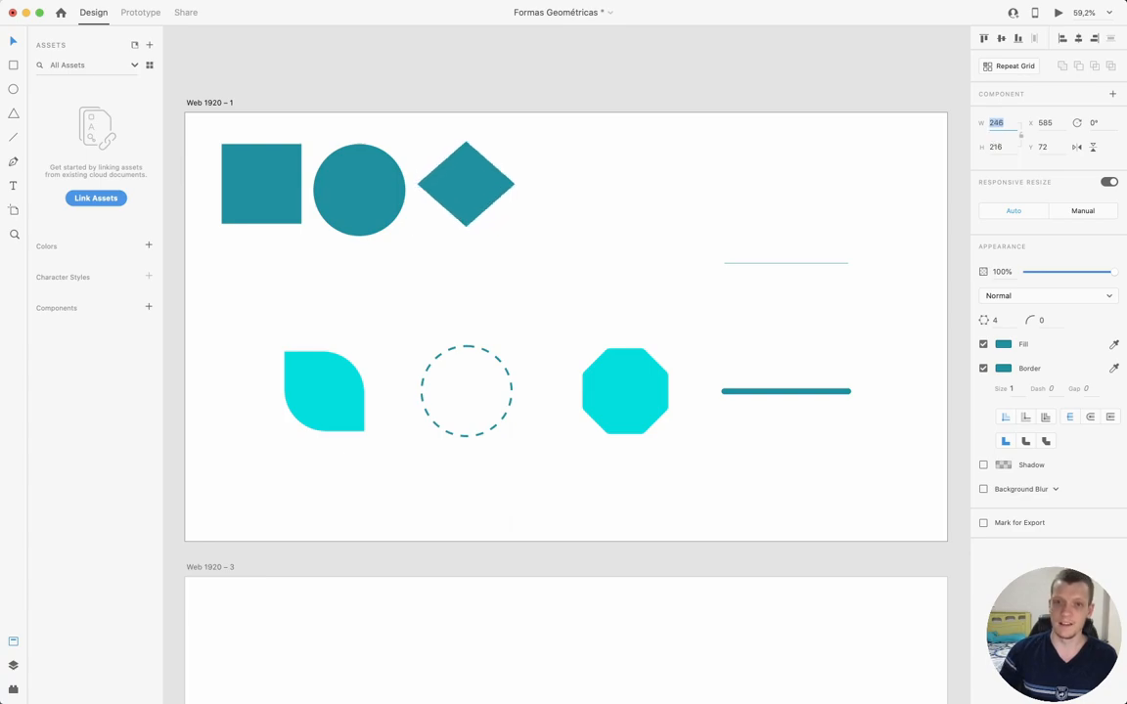
key(shift+Down)
key(shift+Down)
key(shift+Down)
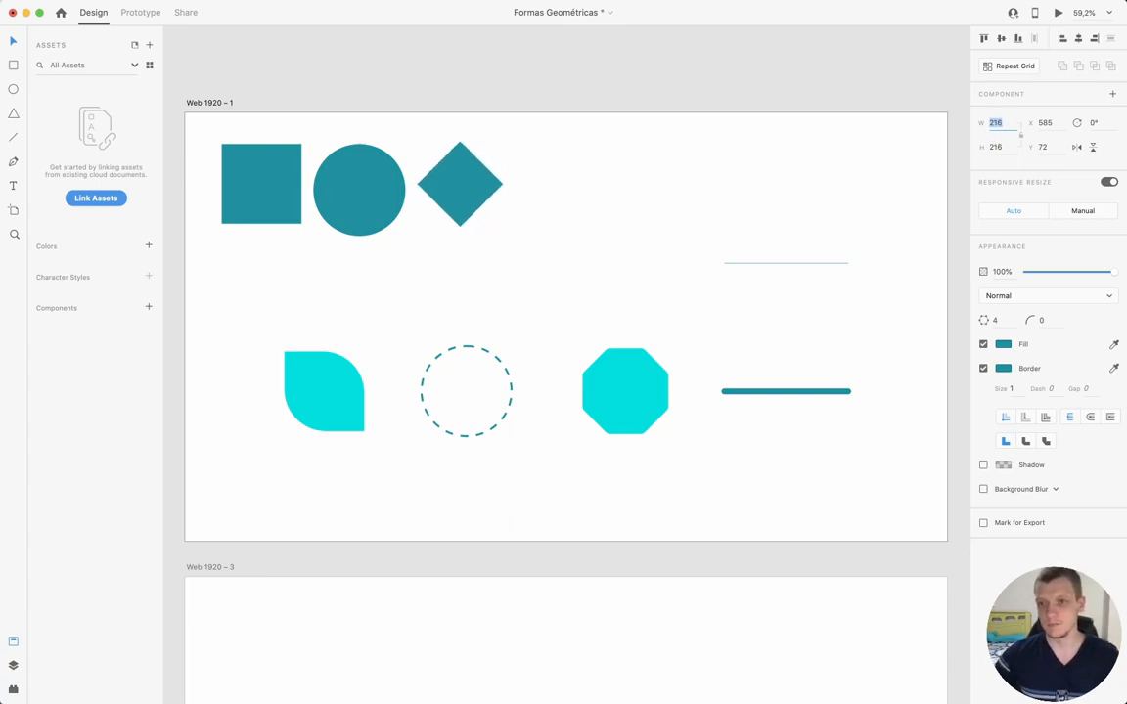
Set the diamond's X and Y positions to 0 and undo both moves
key(Tab)
text(0)
key(Return)
key(Tab)
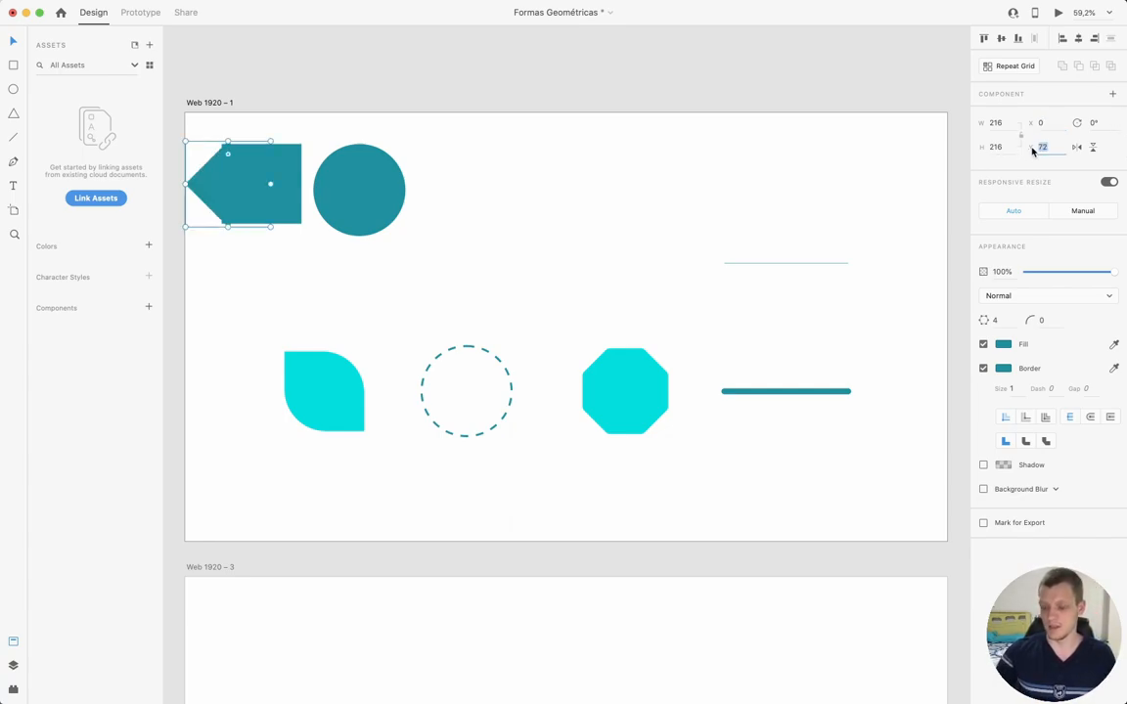
text(0)
key(Return)
key(super+z)
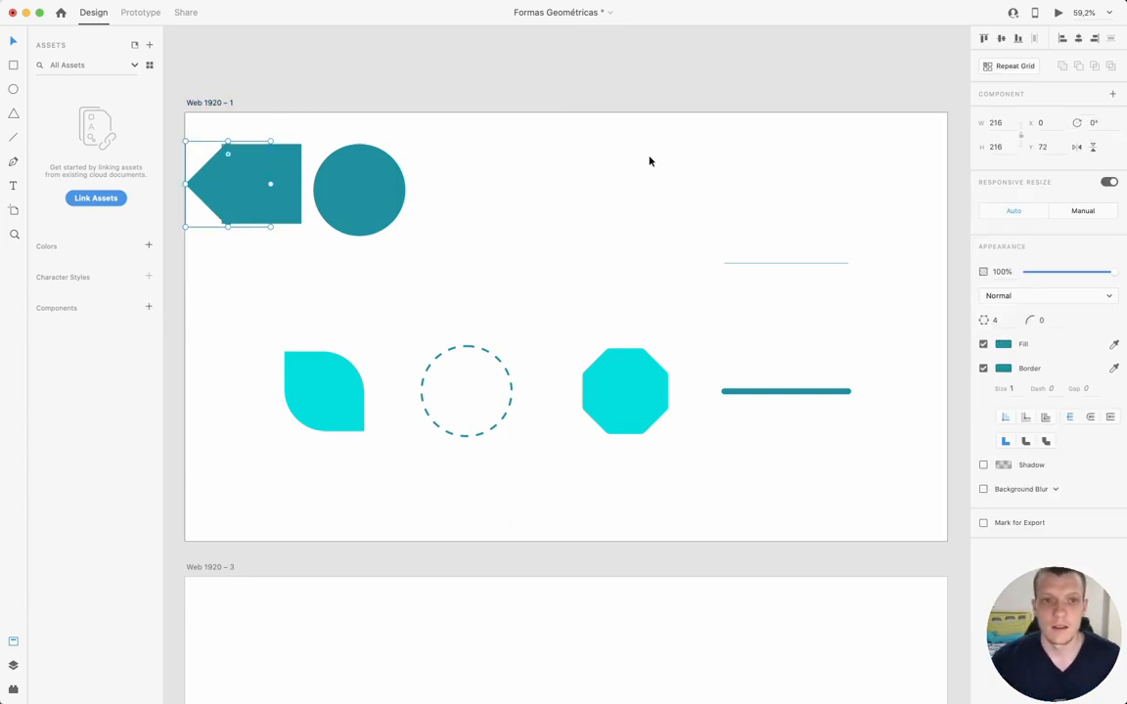
key(super+z)
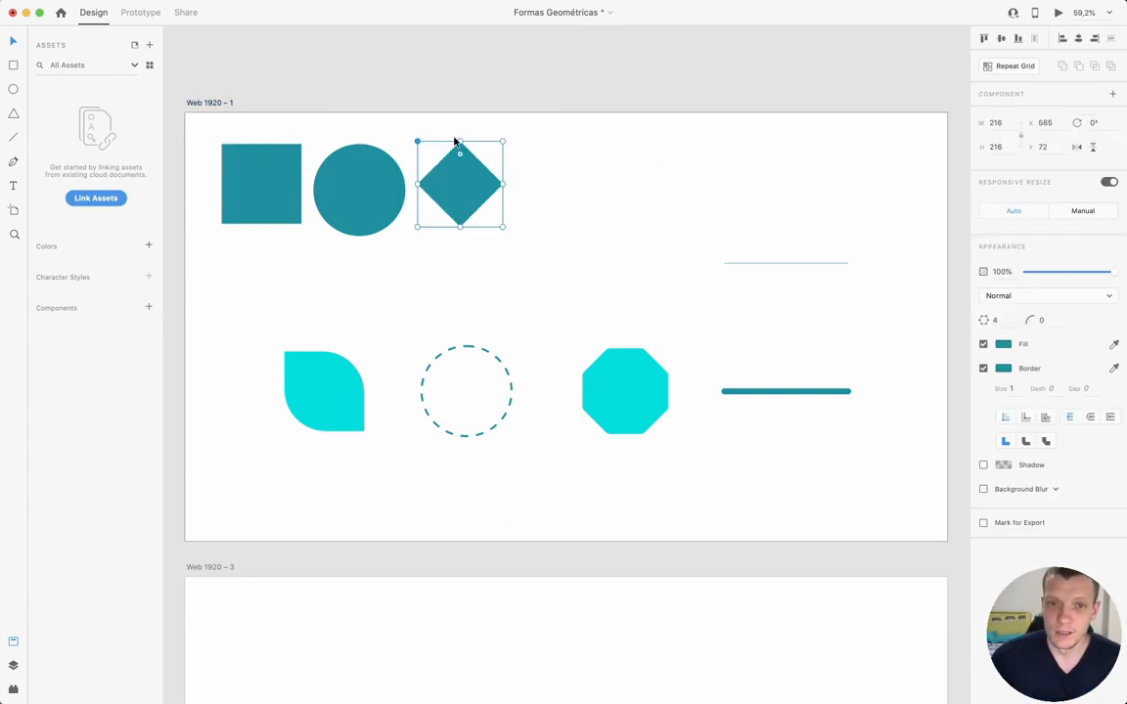
Set the diamond's rotation to 50° and undo the rotation
click(1099, 123)
text(50)
key(Return)
click(586, 186)
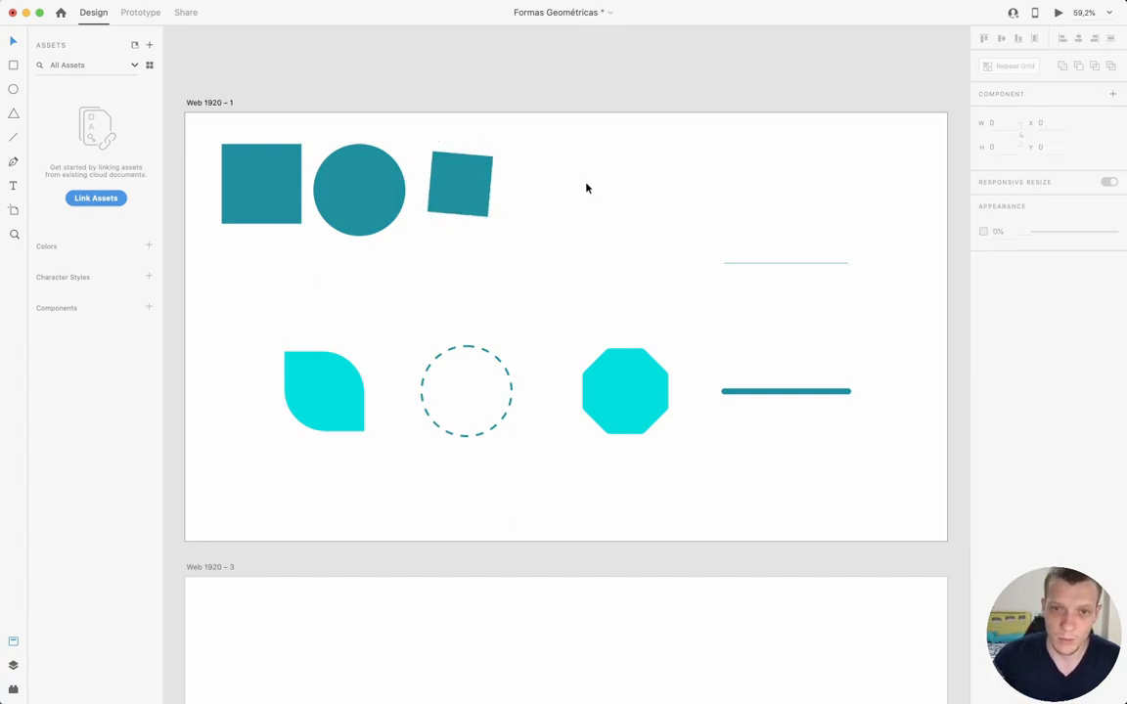
key(super+z)
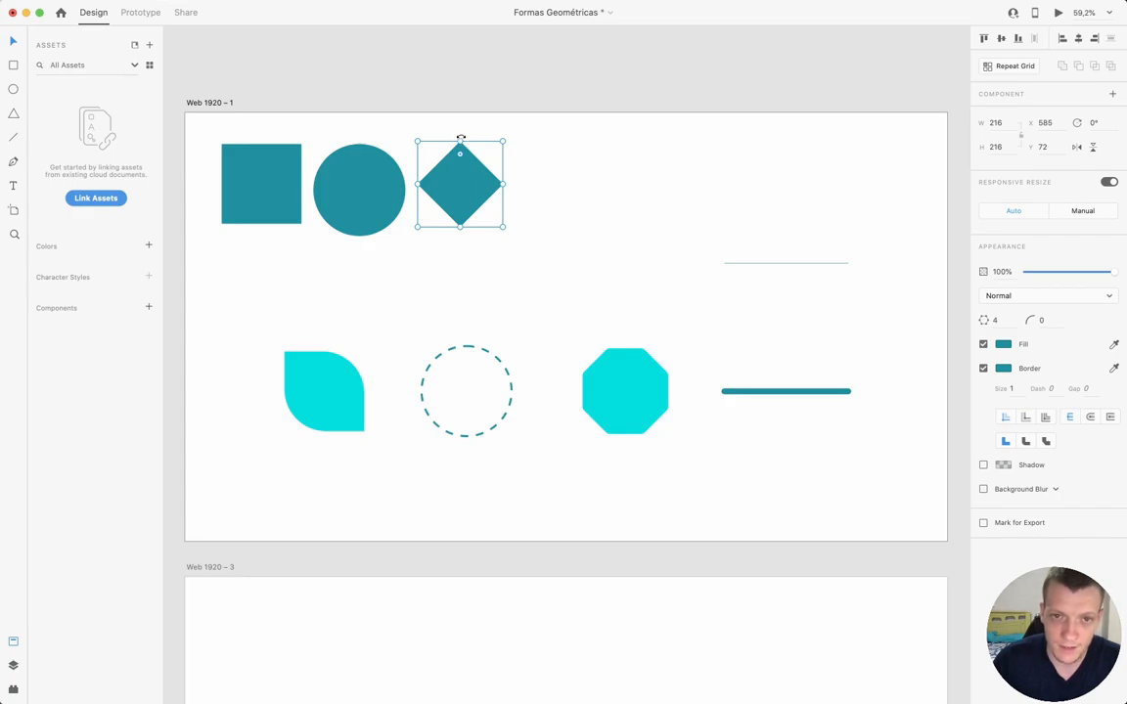
Rotate the diamond freehand to 15° and flip it vertically and horizontally
mouse_move(461, 139)
mouse_down()
mouse_move(501, 194)
mouse_move(438, 211)
mouse_move(396, 181)
mouse_move(387, 156)
mouse_move(433, 200)
mouse_move(393, 142)
mouse_move(389, 156)
mouse_move(446, 164)
mouse_move(459, 155)
mouse_up()
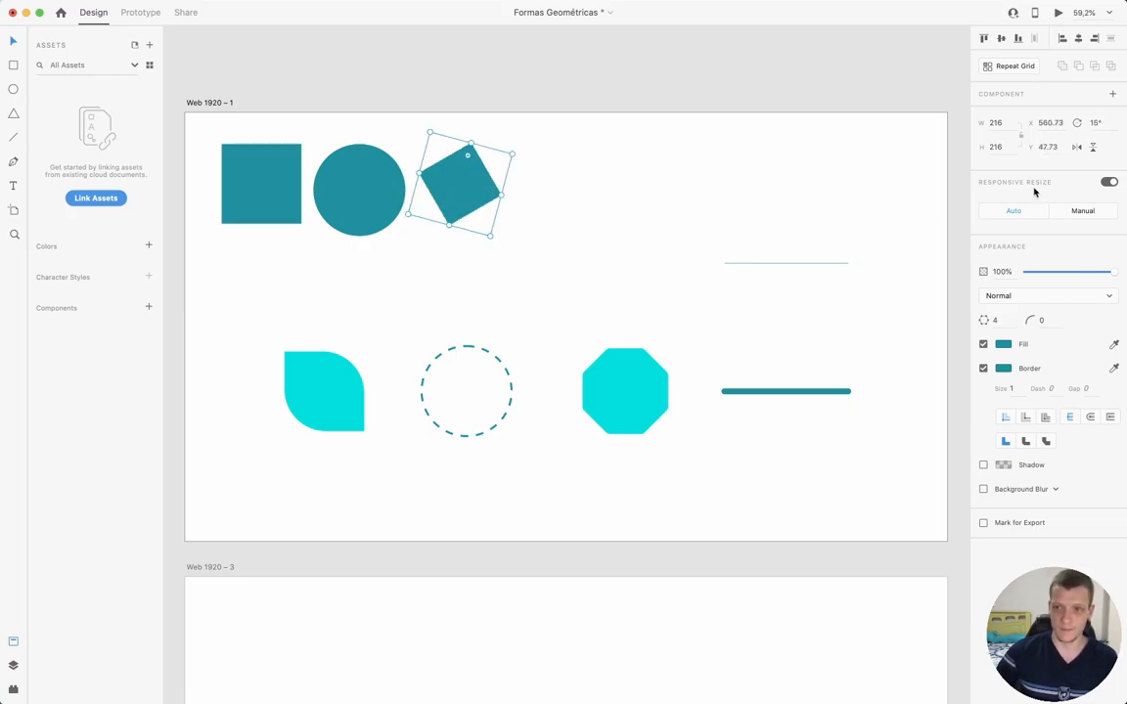
click(1093, 147)
click(1076, 146)
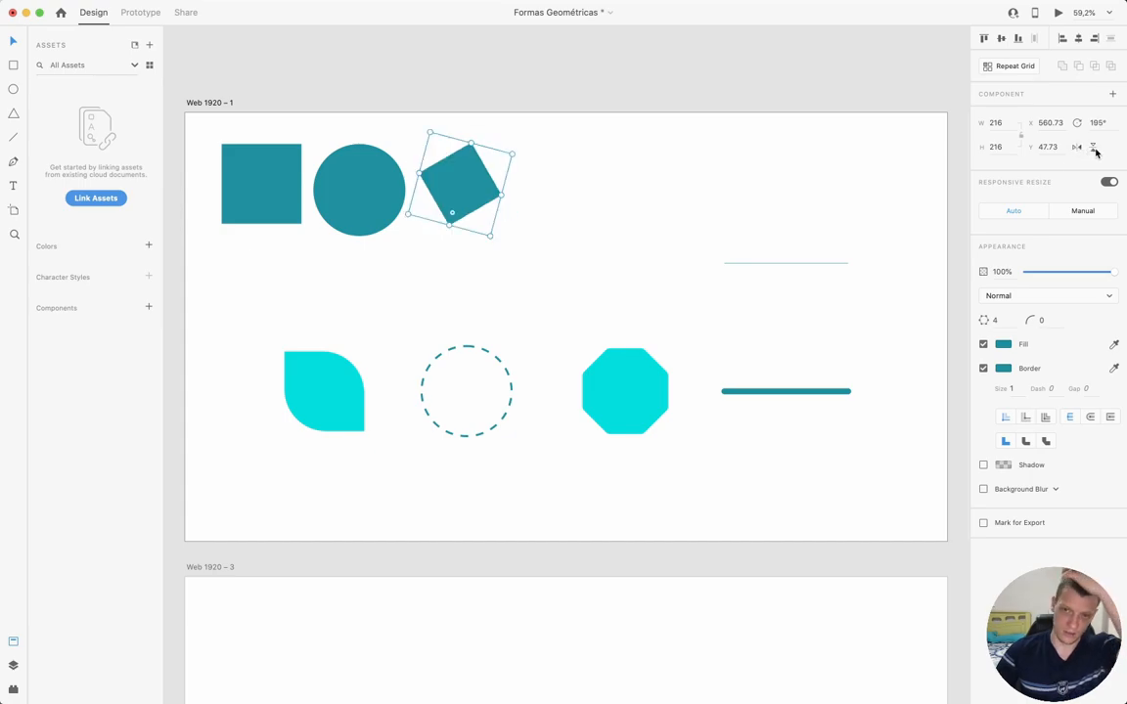
click(1093, 147)
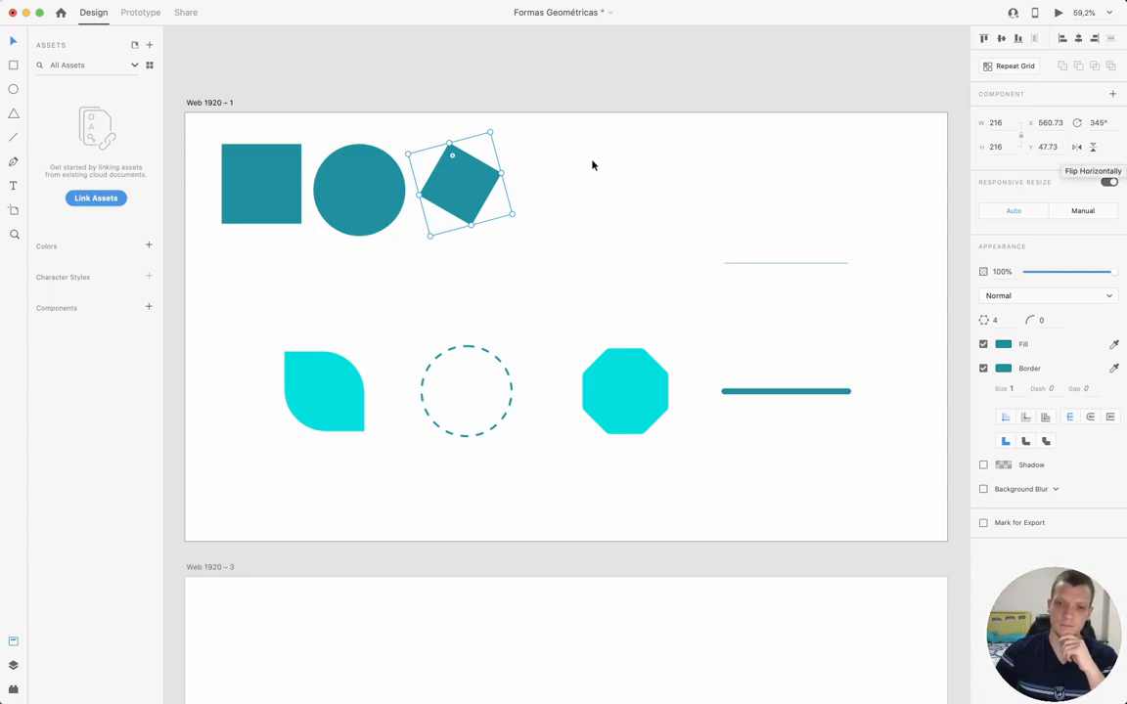
Undo the diamond's flips and its freehand rotation
click(687, 181)
key(super+z)
key(super+z)
key(super+z)
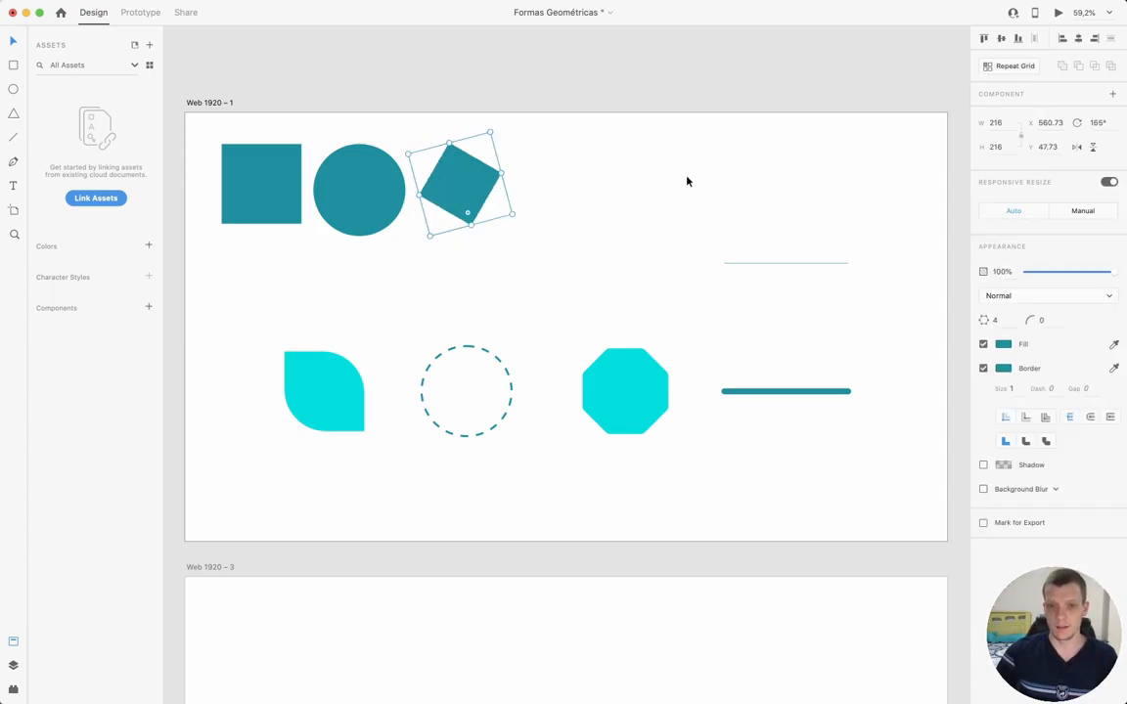
key(super+z)
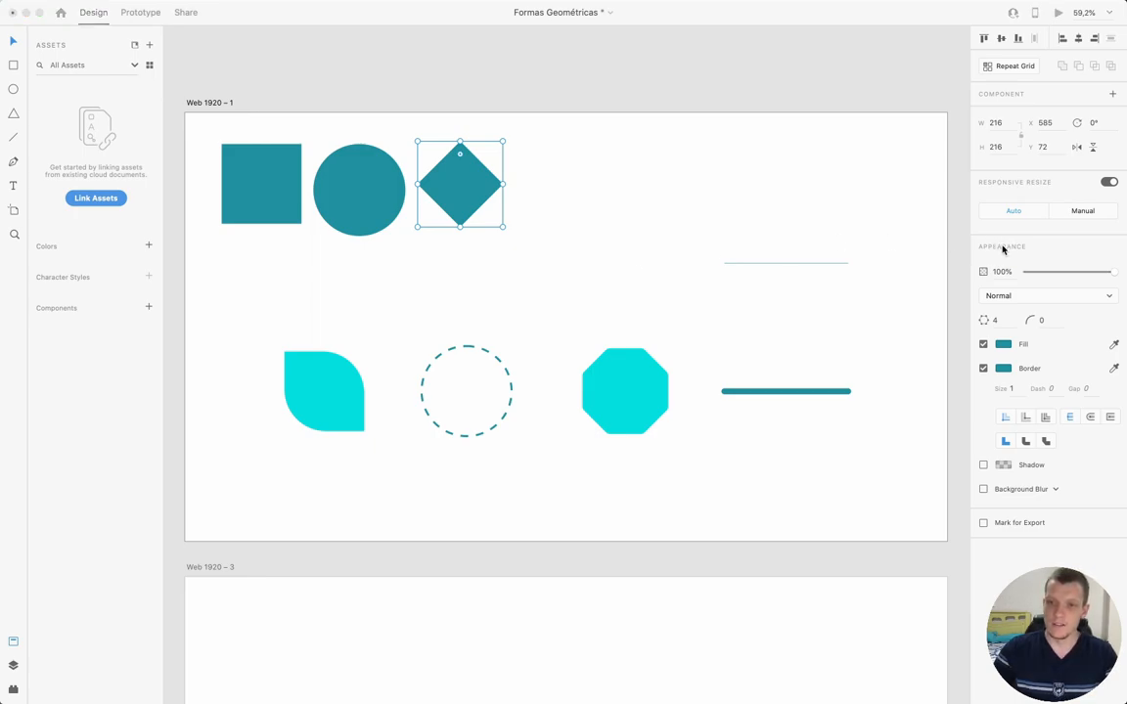
Lower the diamond's opacity and restore it to 100%, keeping its blend mode at Normal
drag(1034, 272, 1107, 274)
click(1062, 295)
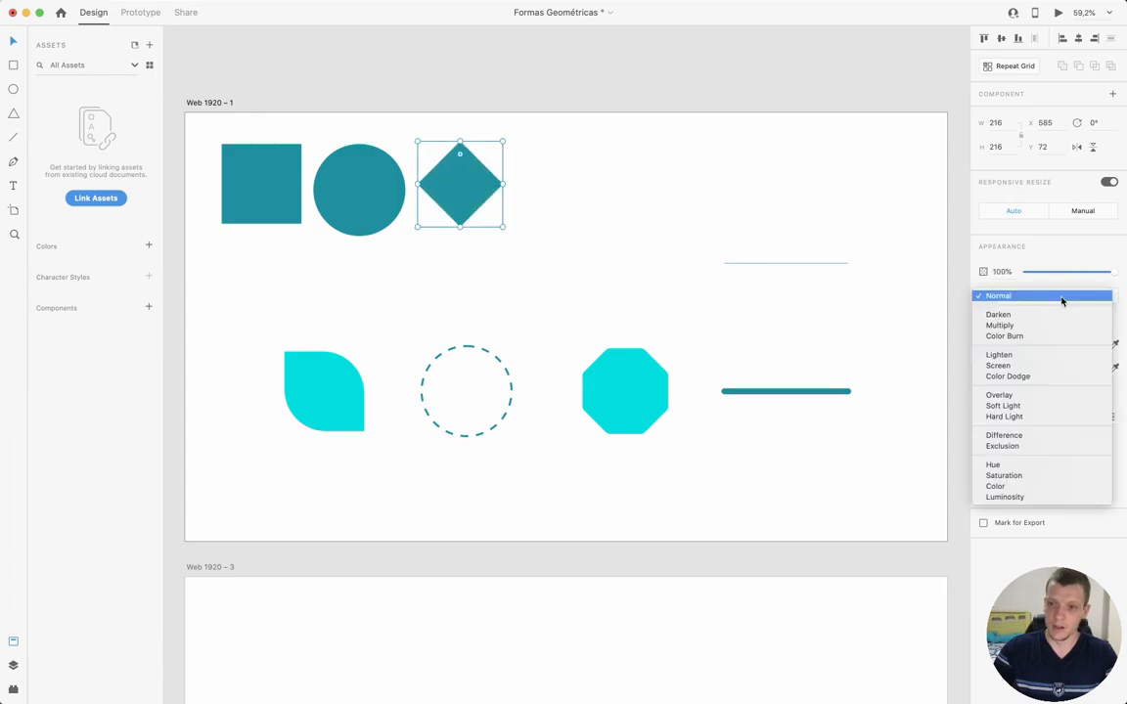
click(1007, 296)
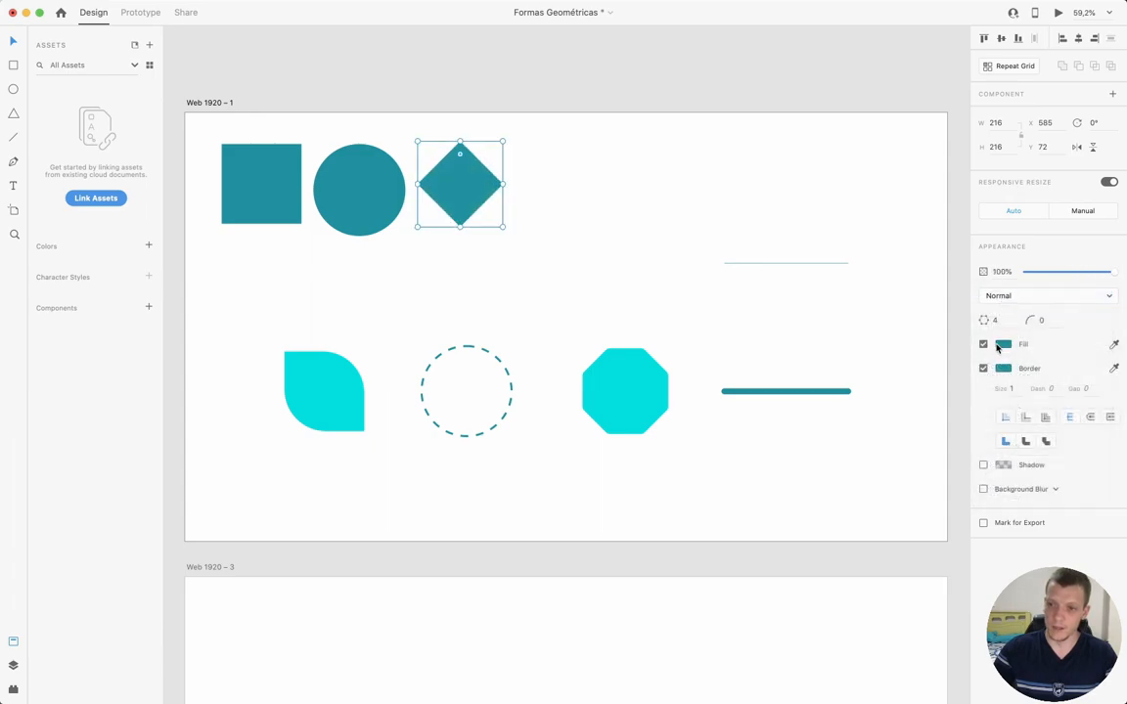
Examine the diamond's fill colour settings and available fill types, keeping Solid Color, and deselect the shape
click(1001, 345)
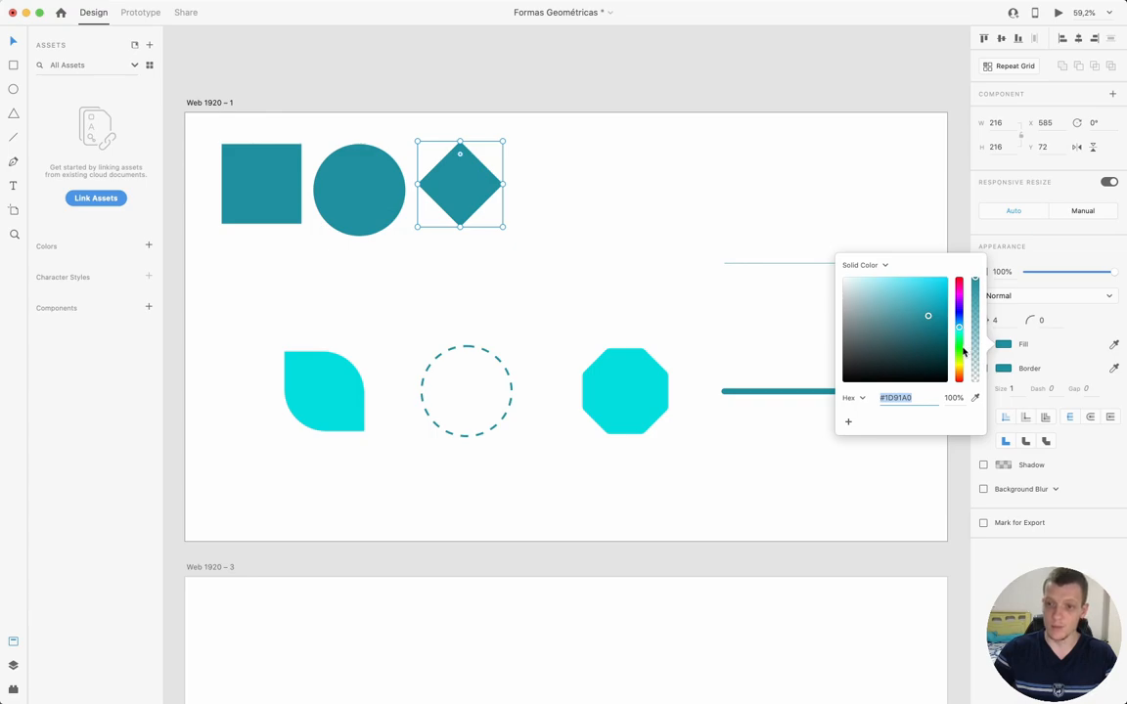
click(873, 265)
click(849, 264)
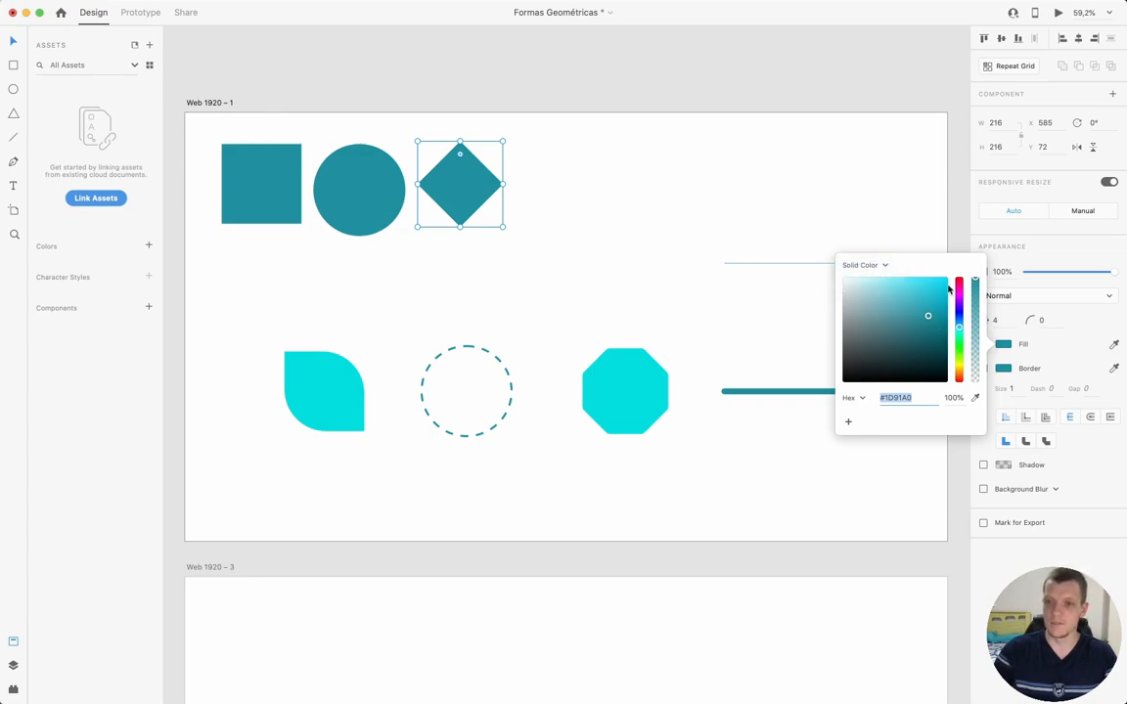
click(955, 233)
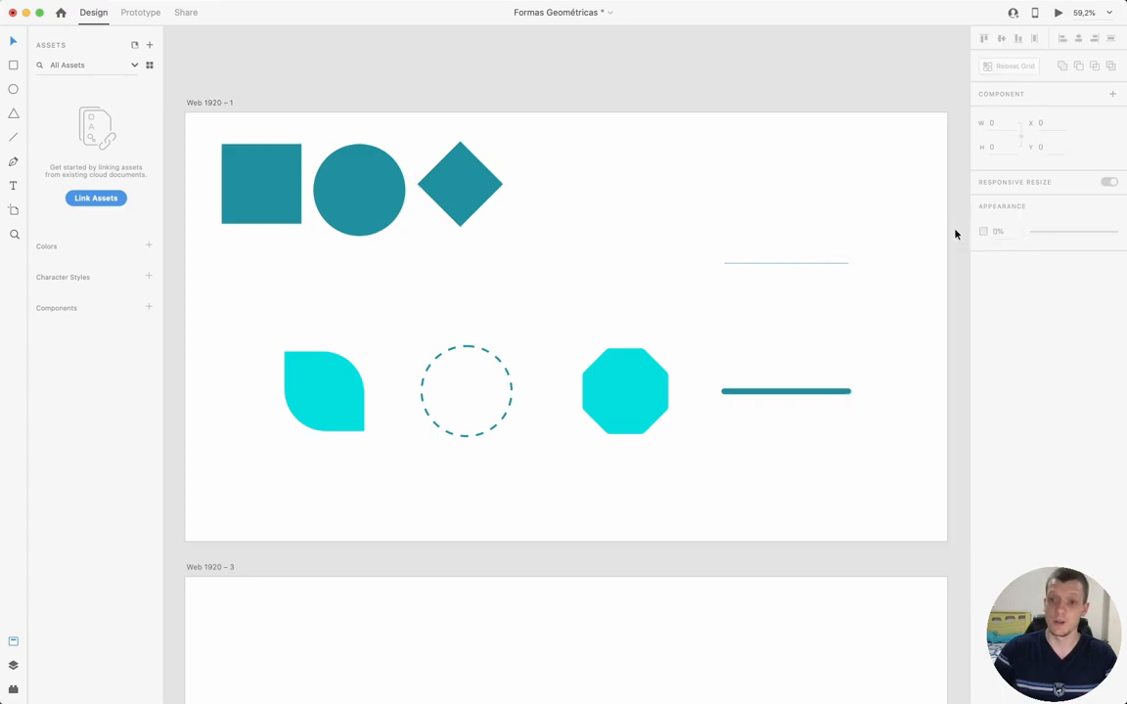
Increase the diamond's corner count and bring it back down to 4
click(428, 191)
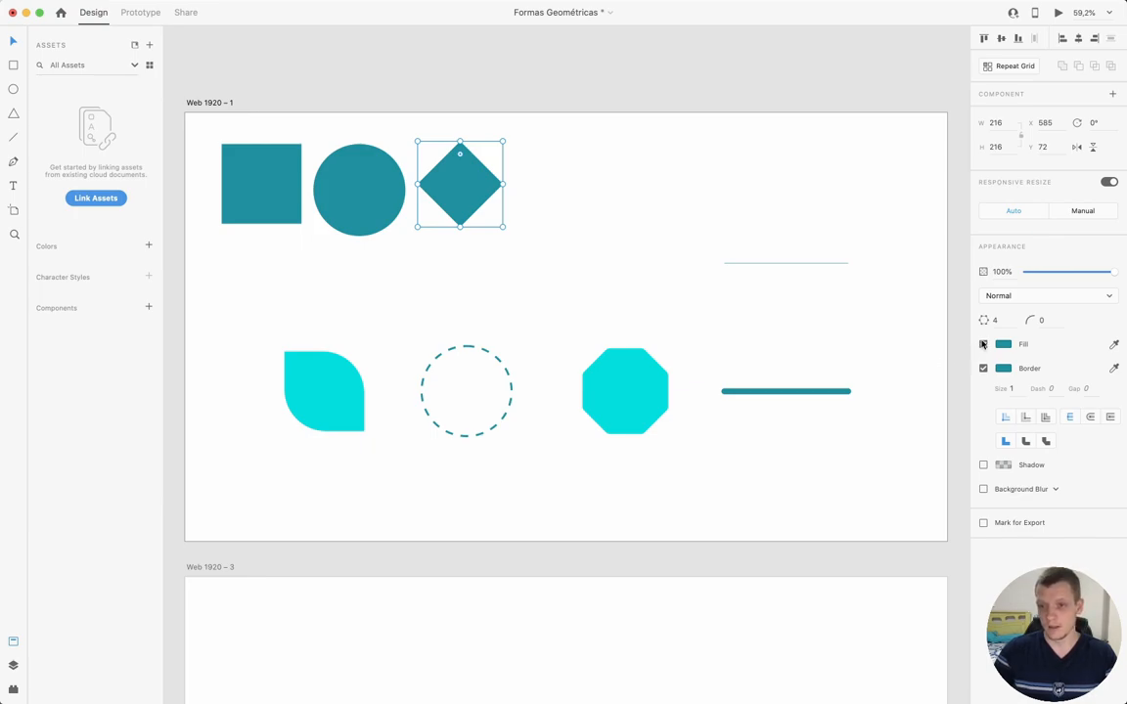
click(1005, 320)
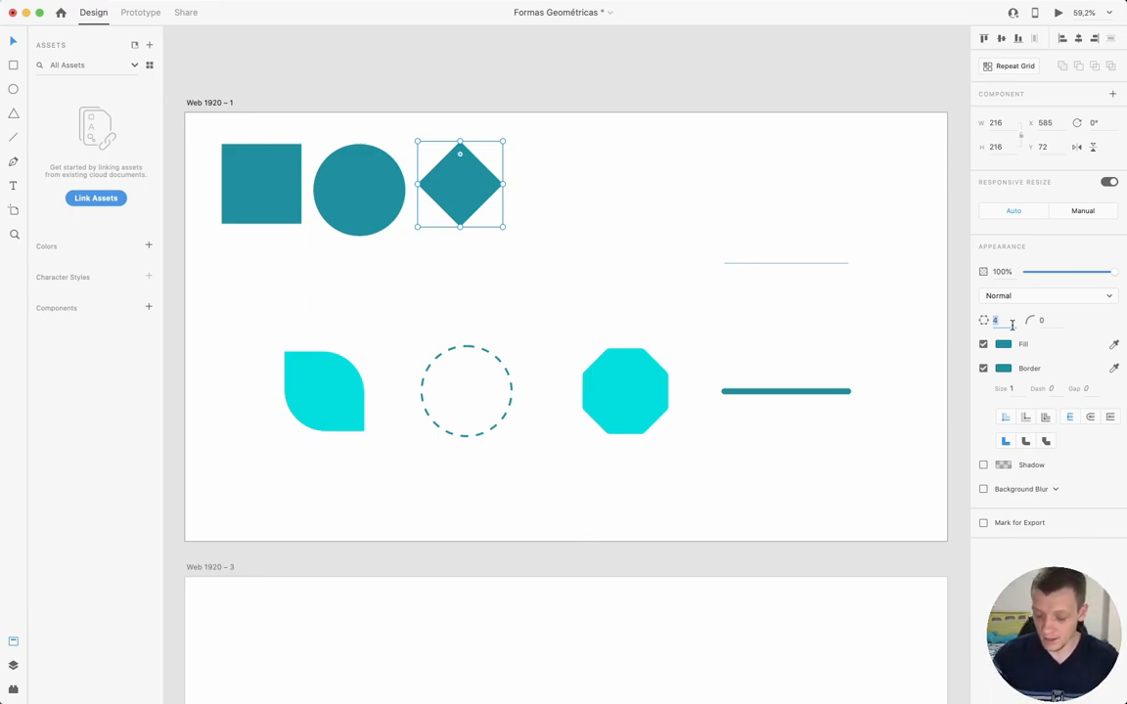
key(Up)
key(Up)
key(Up)
key(Up)
key(Up)
key(Up)
key(Down)
key(Down)
key(Down)
key(Down)
key(Down)
key(Down)
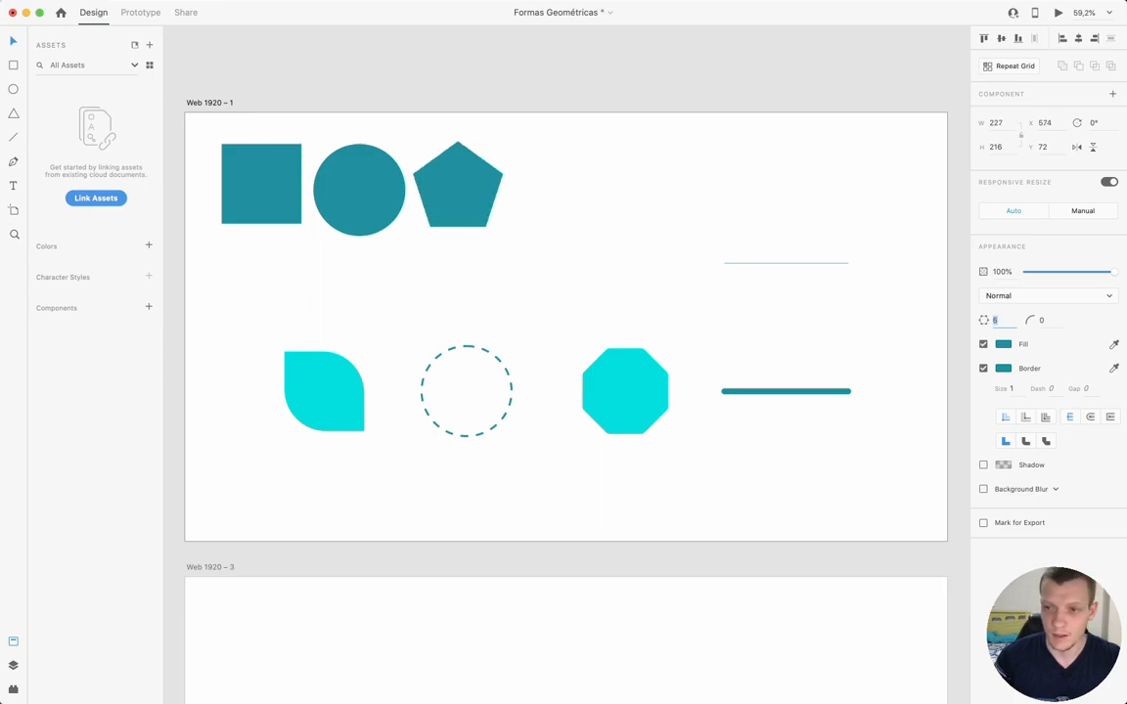
key(Down)
Round the diamond's corners with a radius of 15
scroll(460, 147, up, 5)
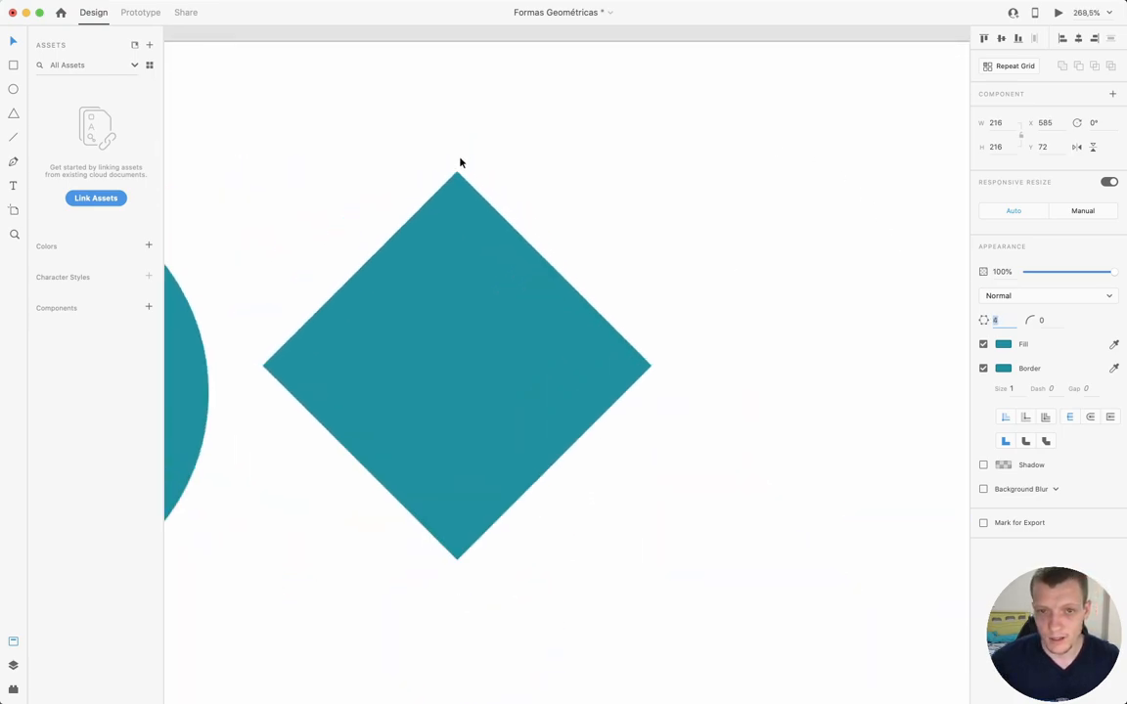
scroll(459, 159, up, 5)
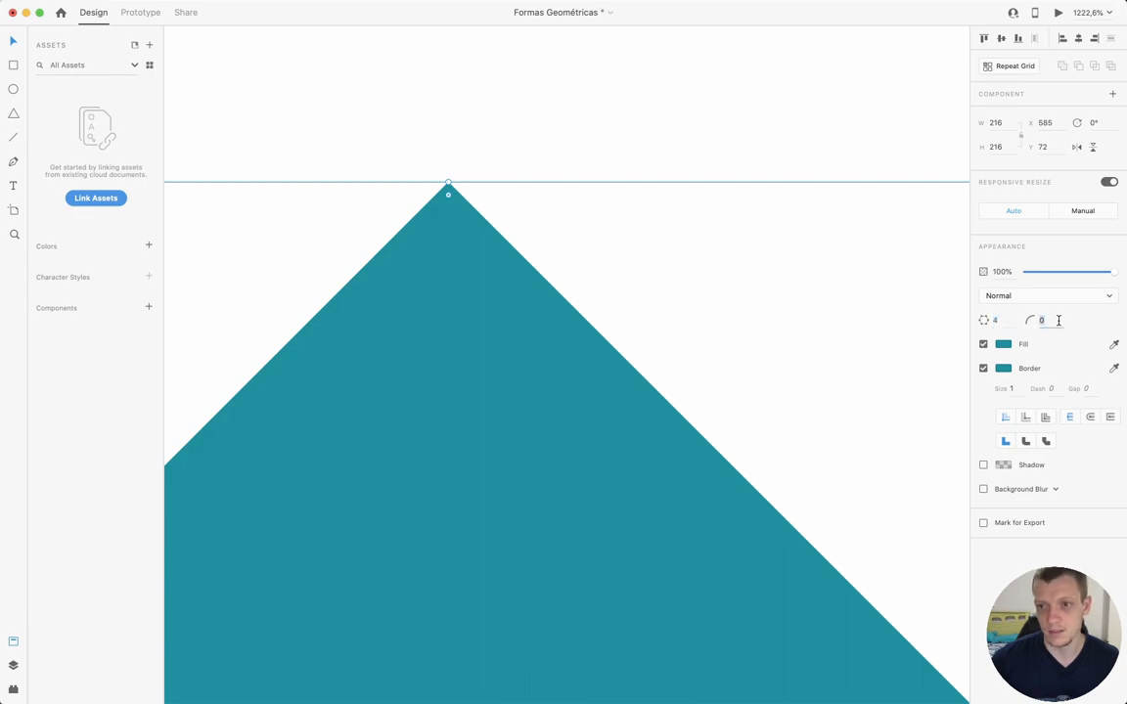
key(Up)
key(Up)
key(Up)
key(Up)
key(Up)
key(Up)
key(Up)
key(Up)
key(Up)
key(Up)
key(Up)
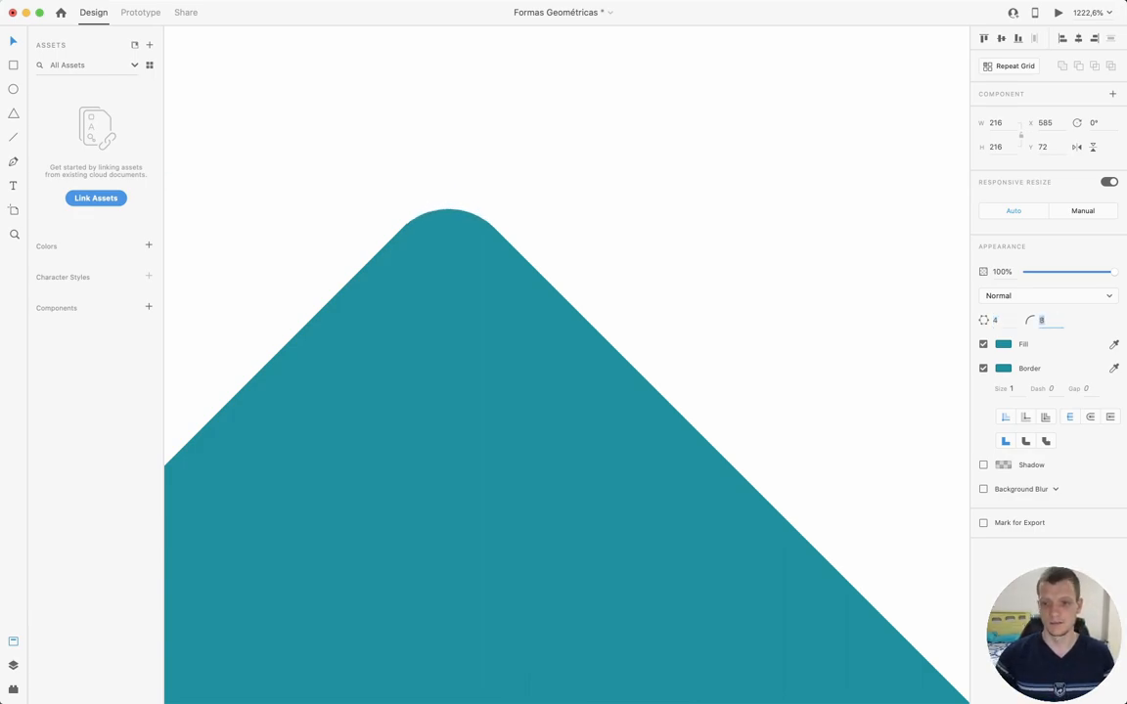
key(Up)
key(Up)
key(Up)
key(Up)
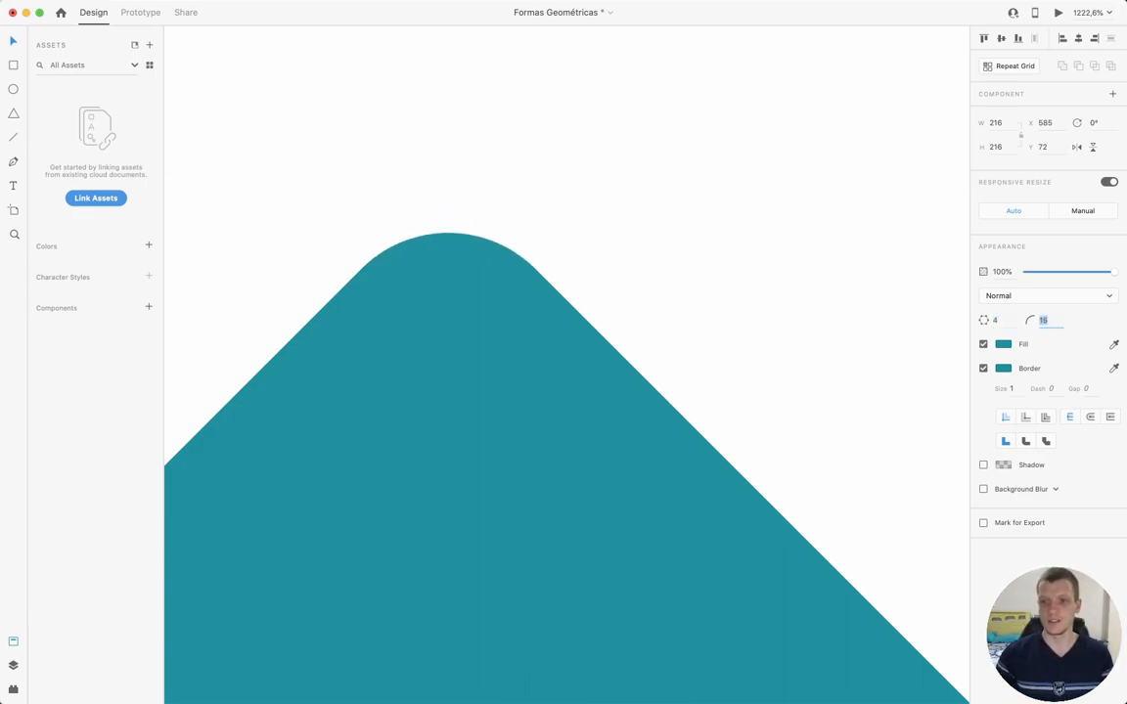
Reset the diamond's corner radius to 0
key(Down)
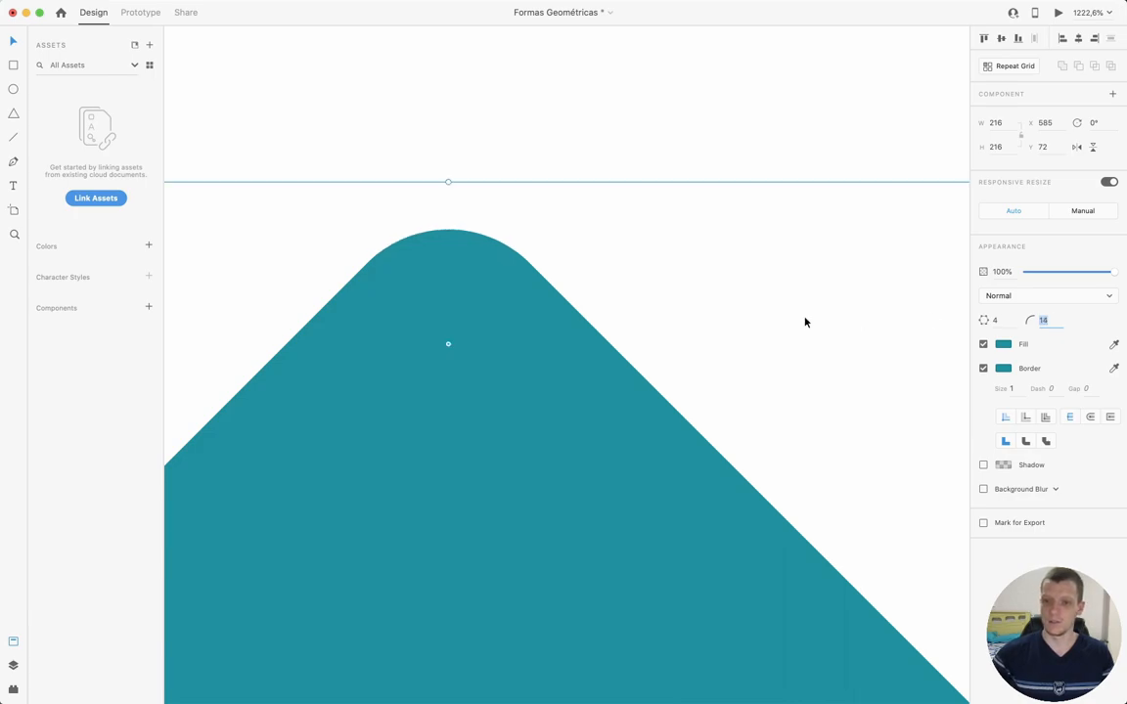
text(0)
key(Return)
scroll(753, 147, down, 5)
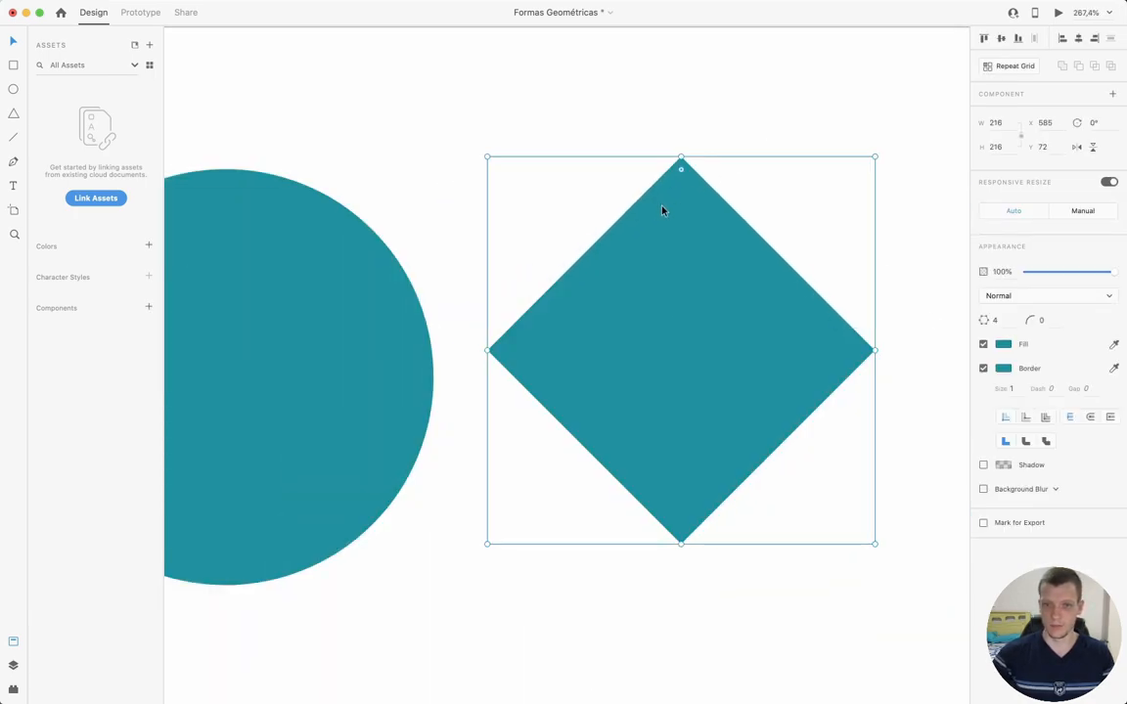
Compare the corner options available for the circle, the square and the diamond by selecting each shape in turn
click(330, 334)
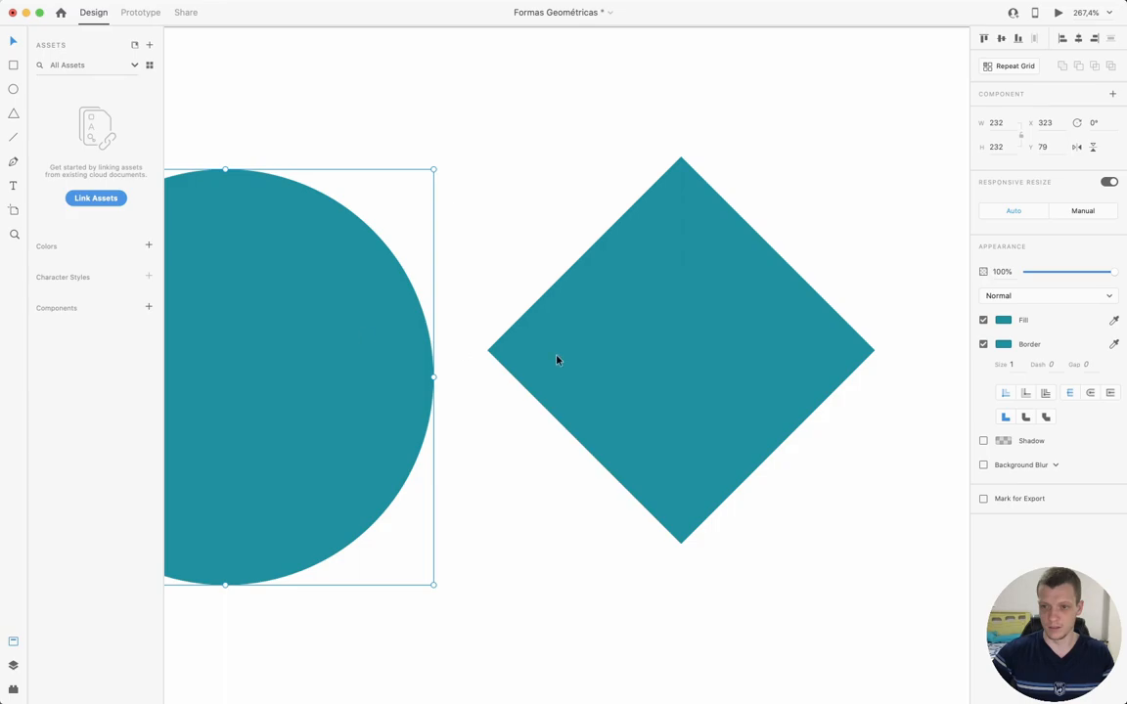
key(super+minus)
click(737, 337)
click(274, 334)
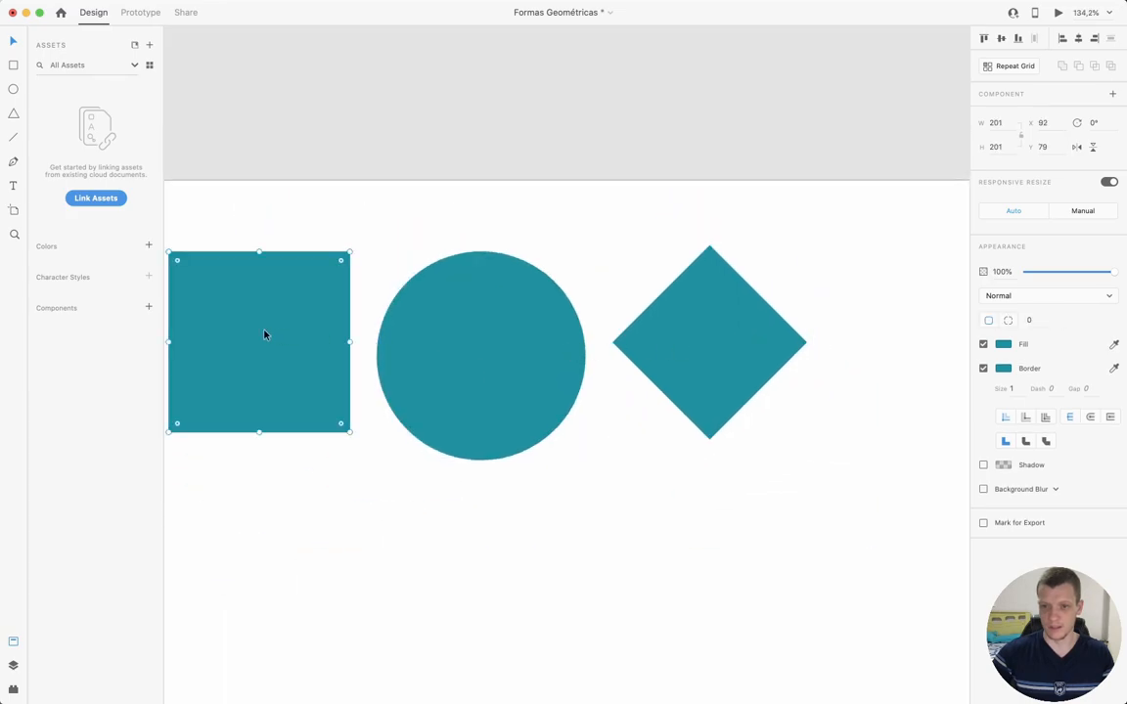
click(762, 345)
click(455, 347)
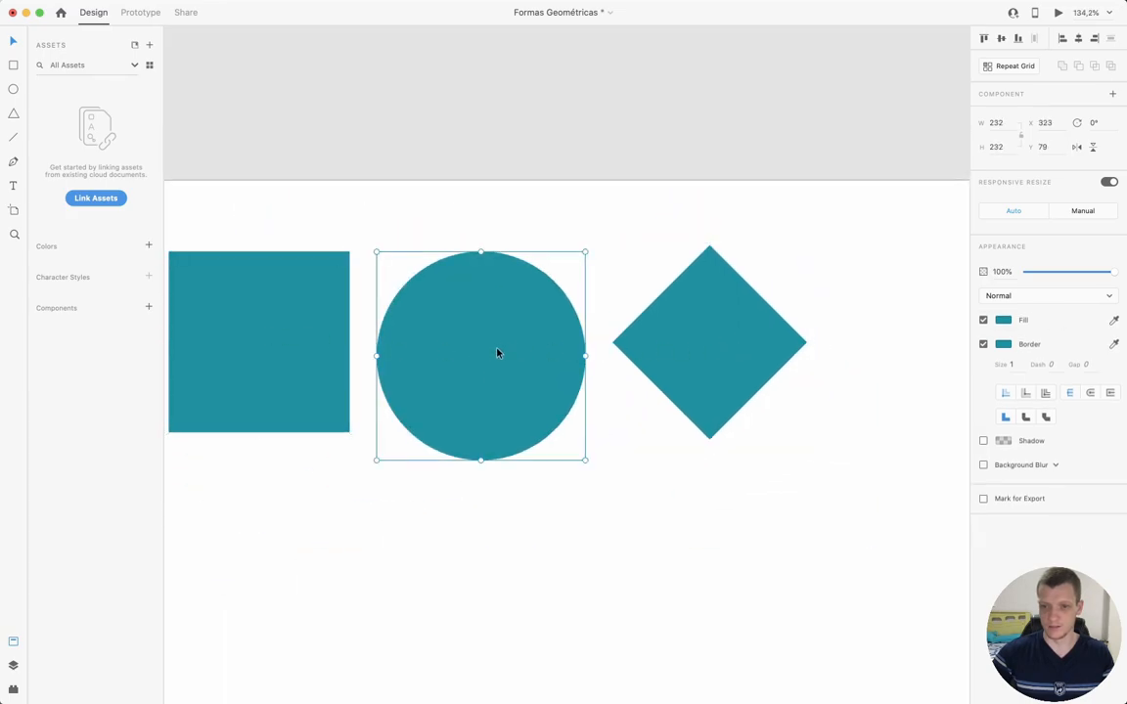
click(284, 321)
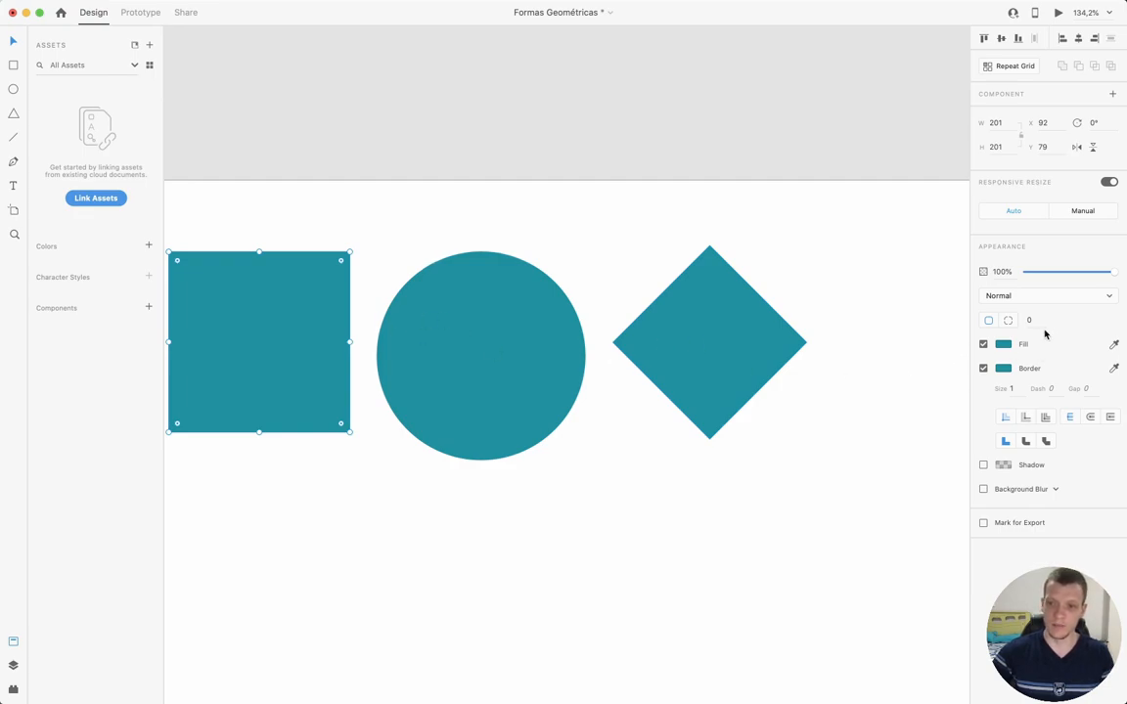
click(474, 303)
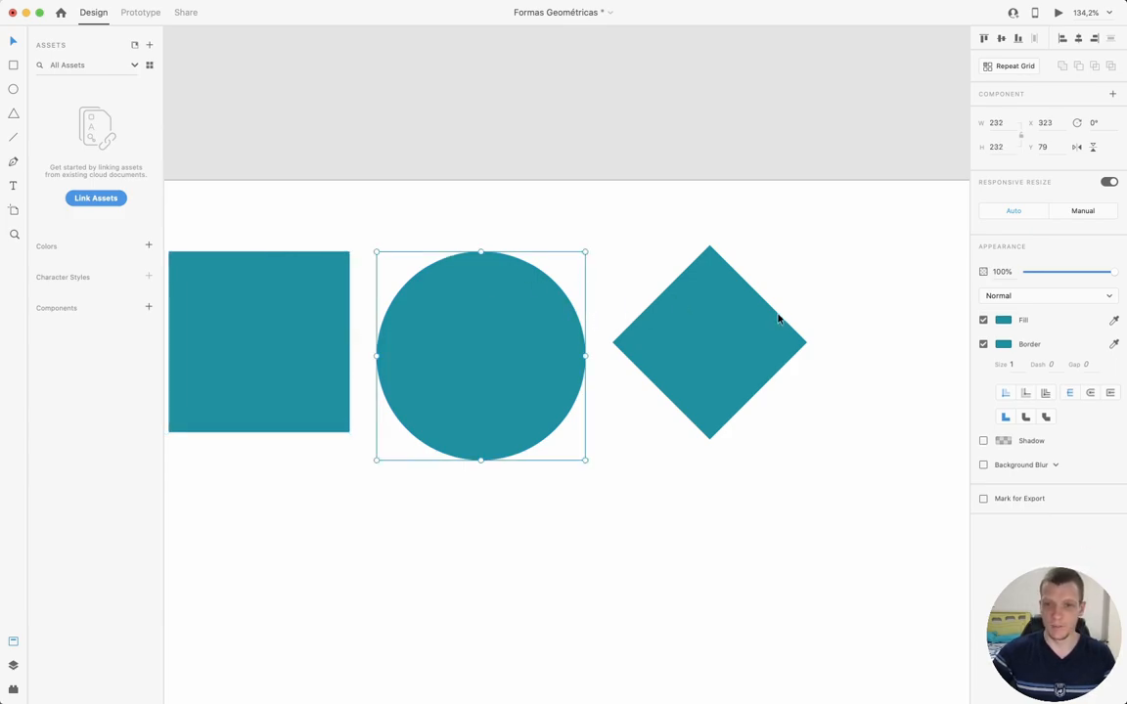
click(700, 283)
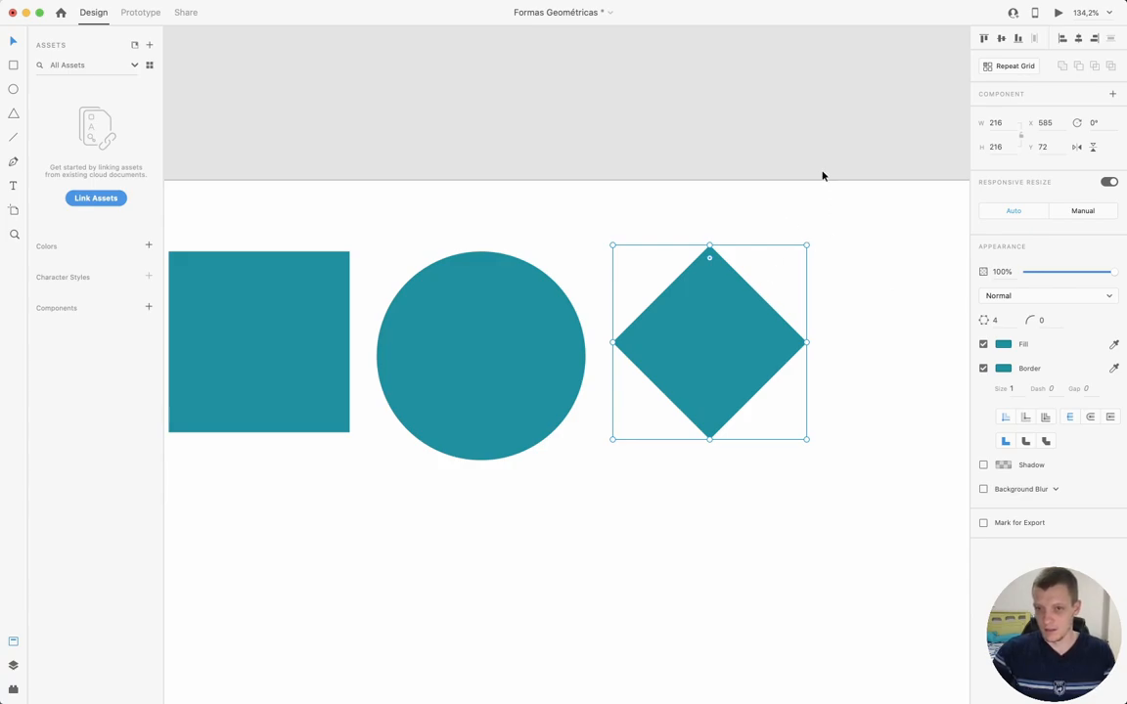
Set the teal square's corner radius to 15 on all corners
click(316, 335)
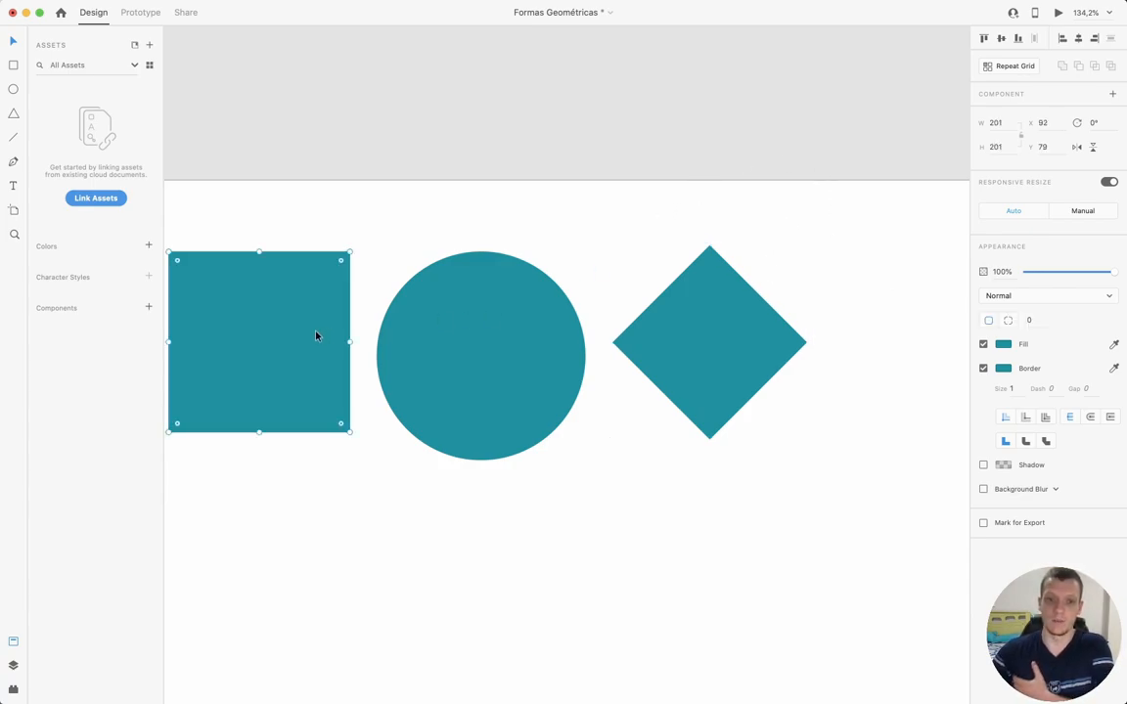
drag(349, 234, 697, 219)
scroll(697, 219, up, 3)
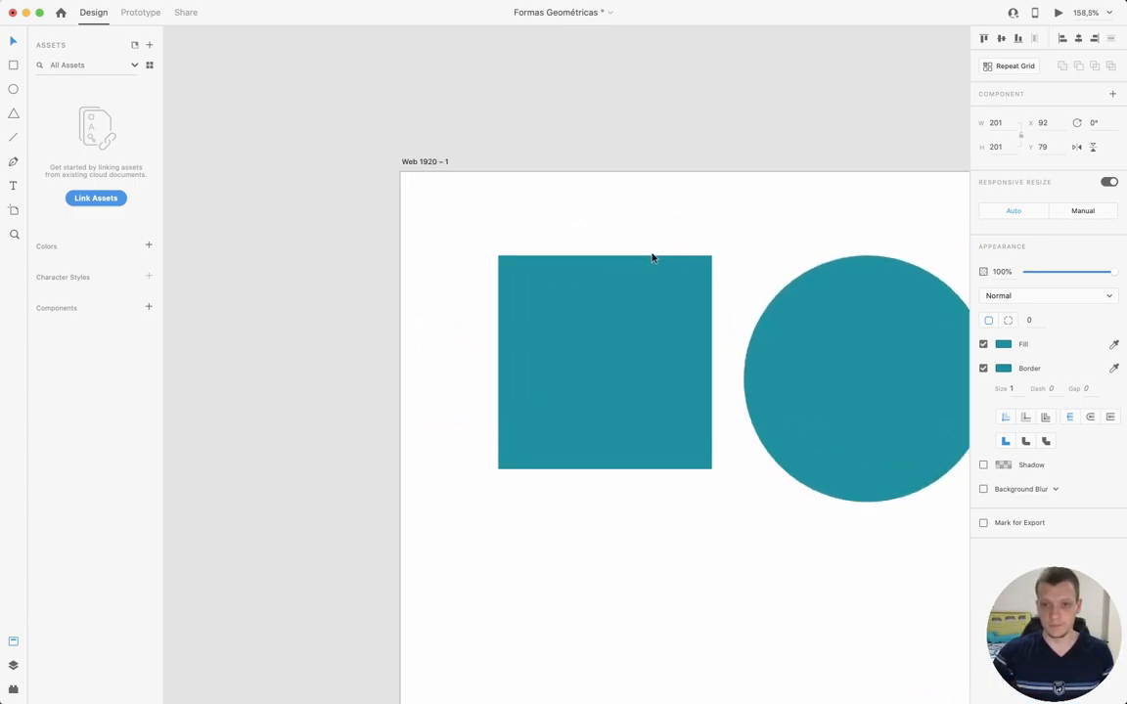
click(1035, 323)
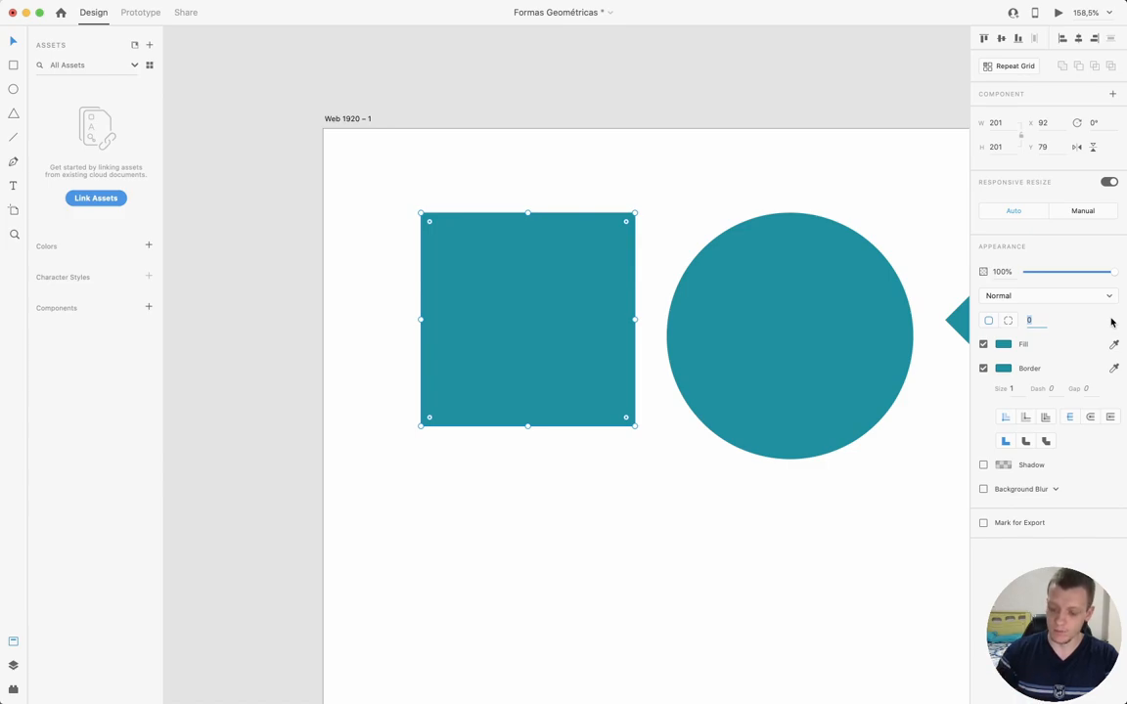
text(15)
key(Return)
Increase the square's uniform corner radius step by step to 45
click(1030, 321)
key(Up)
key(Up)
key(Up)
key(Up)
key(Up)
key(Up)
key(Up)
key(Up)
key(Up)
key(Up)
key(Up)
key(Up)
key(Up)
key(Up)
key(Up)
key(Up)
key(Up)
key(Up)
key(Up)
key(Up)
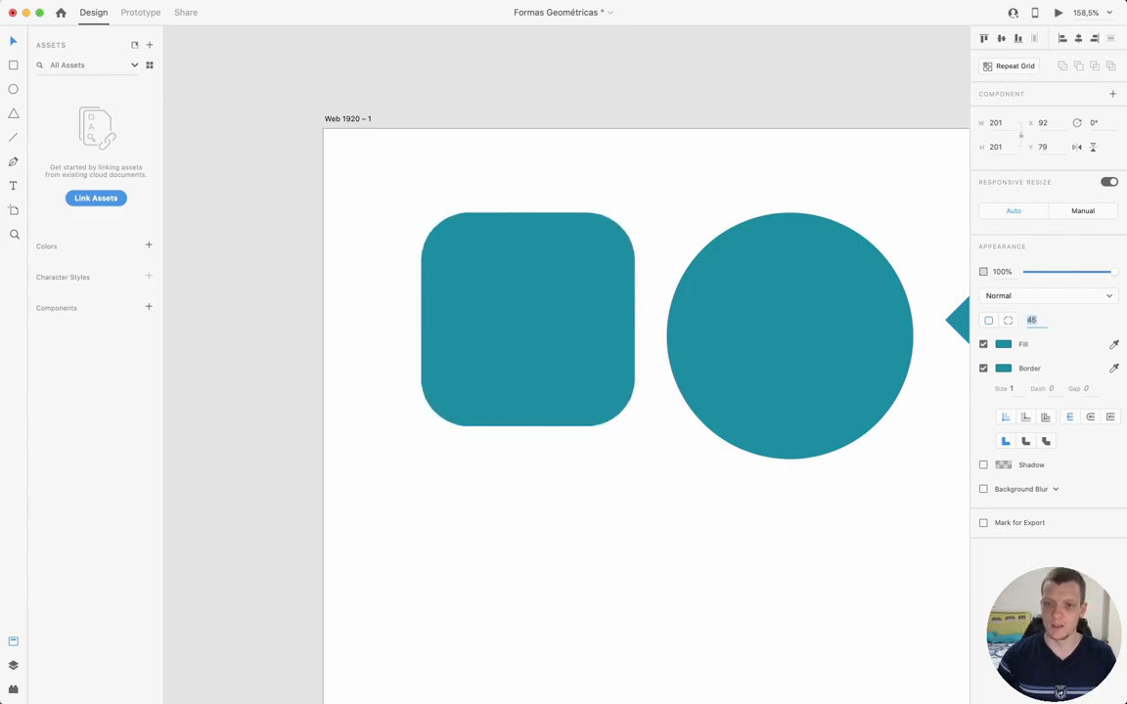
Decrease the square's corner radius step by step to 0
key(Down)
key(Down)
key(Down)
key(Down)
key(Down)
key(Down)
key(Down)
key(Down)
key(Down)
key(Down)
key(Down)
key(Down)
key(Down)
key(Down)
key(Down)
key(Down)
key(Down)
key(Down)
key(Down)
key(Down)
key(Down)
key(Down)
key(Down)
key(Down)
key(Down)
key(Down)
key(Down)
key(Down)
key(Down)
key(Down)
key(Down)
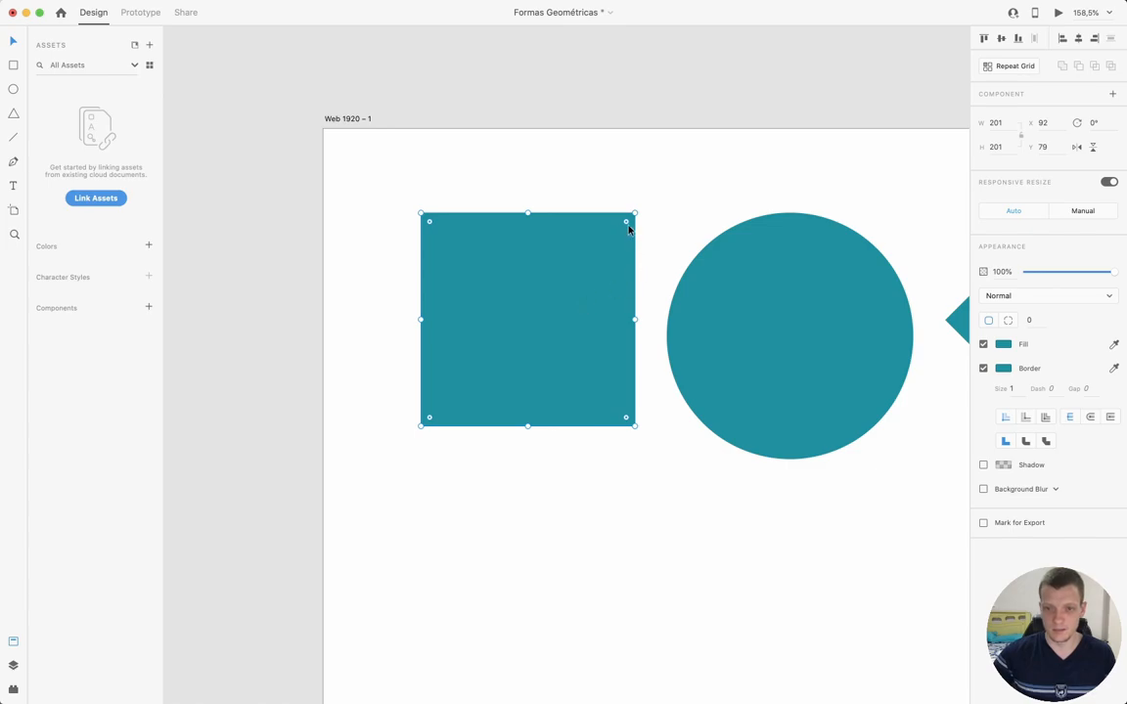
Round the square's corners freehand, the upper right to about 72 and the lower right to about 70, and restore a uniform radius
drag(626, 222, 559, 289)
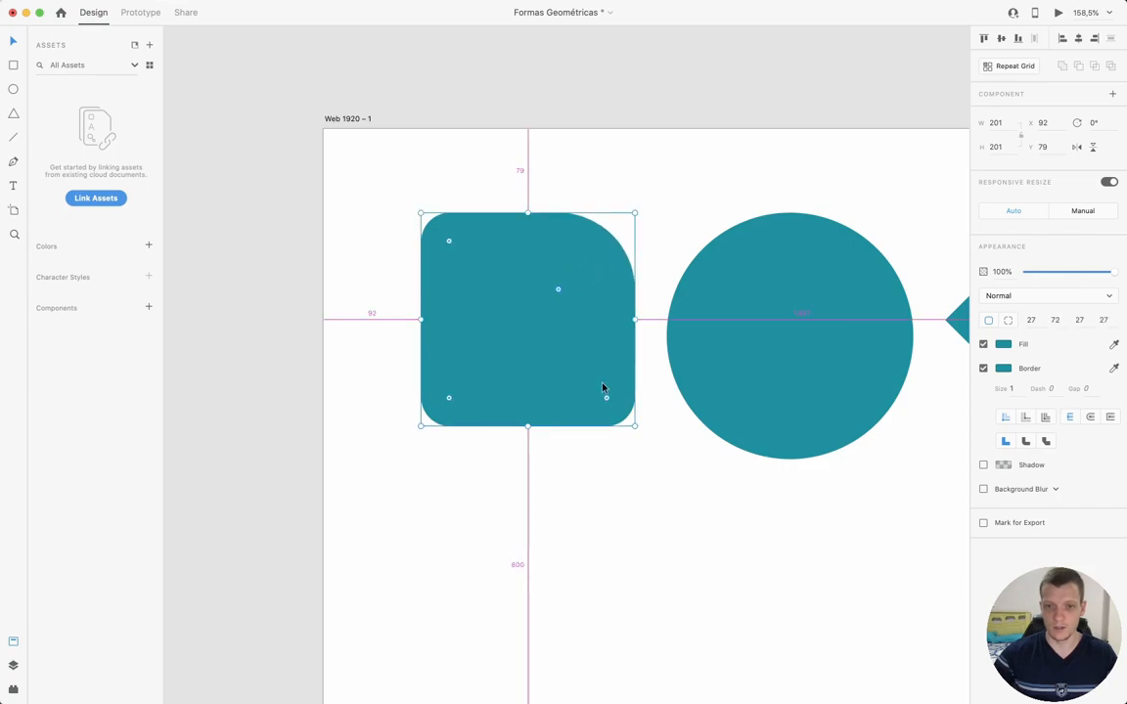
drag(607, 401, 568, 403)
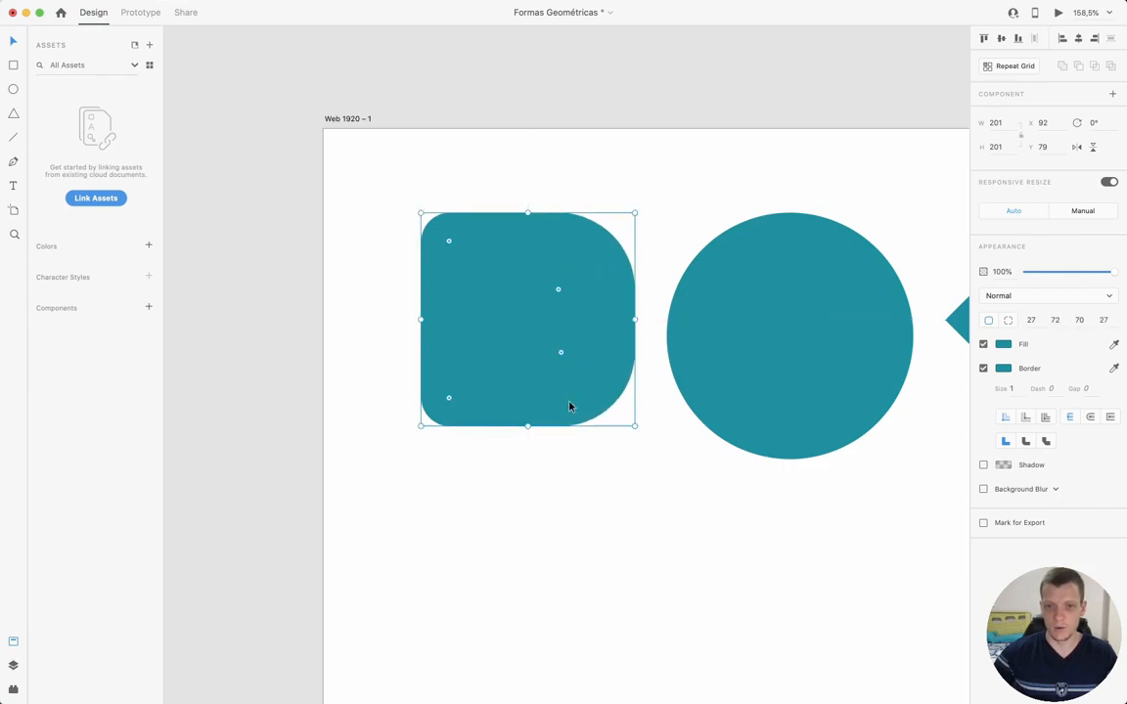
click(987, 321)
Give the square a different radius for each corner: 50, 20, 30 and 10, clockwise from the upper left
click(1007, 323)
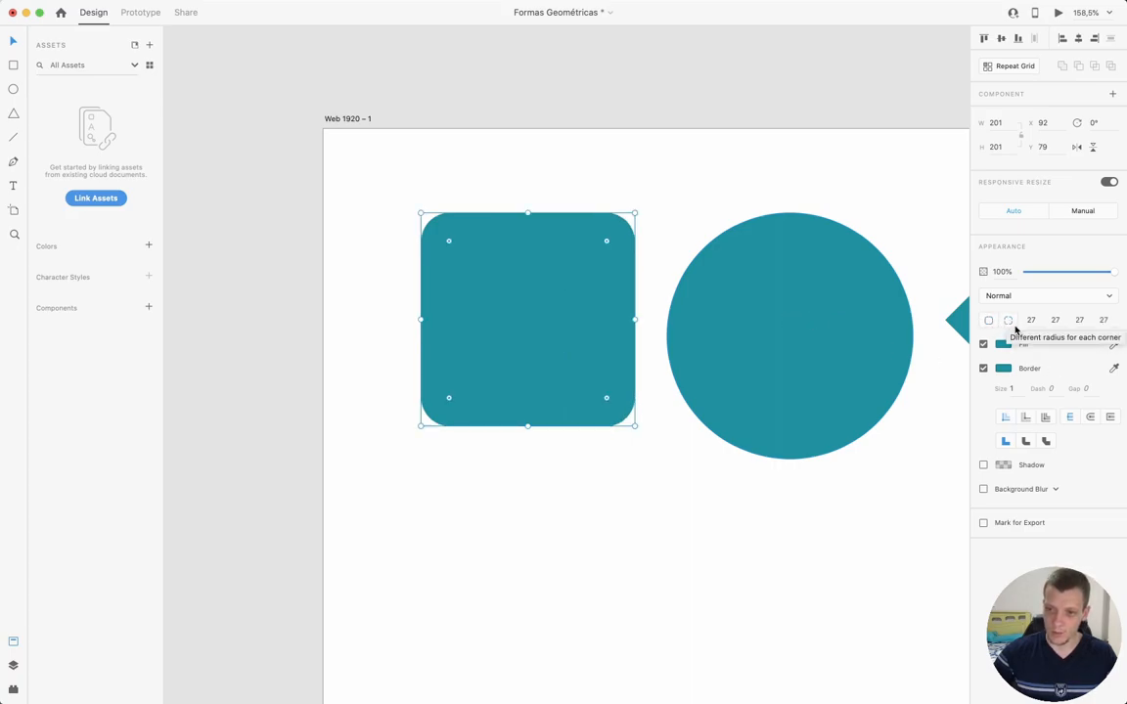
click(1031, 320)
text(50)
key(Tab)
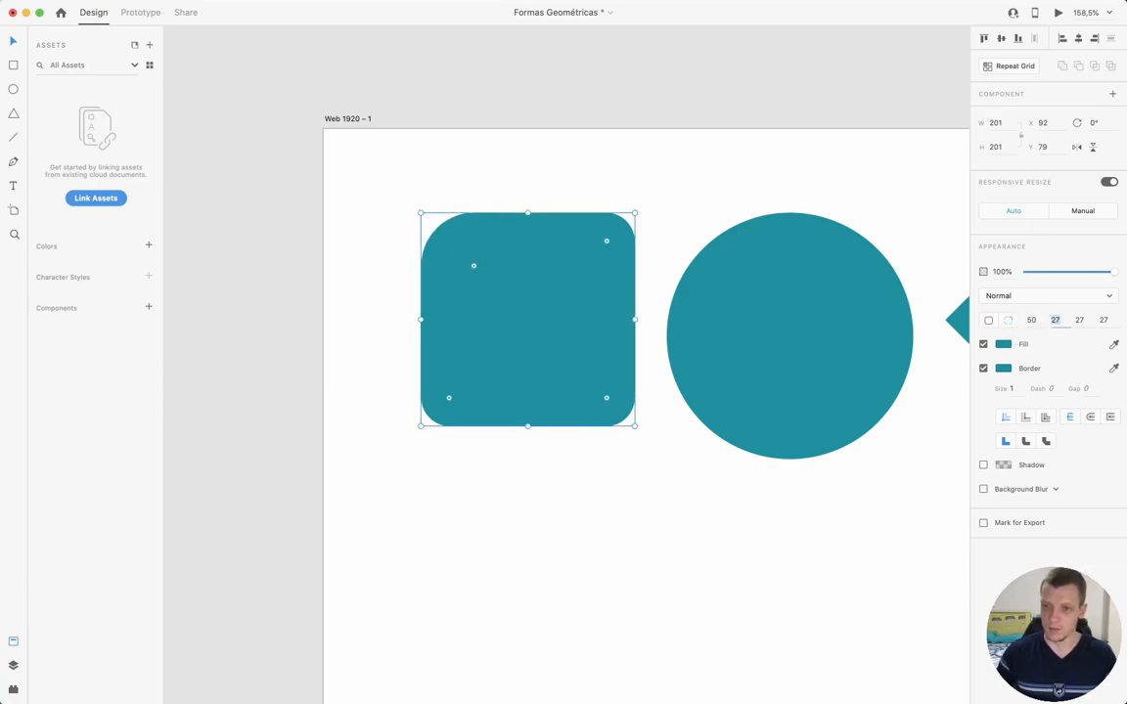
text(20)
key(Tab)
text(30)
key(Tab)
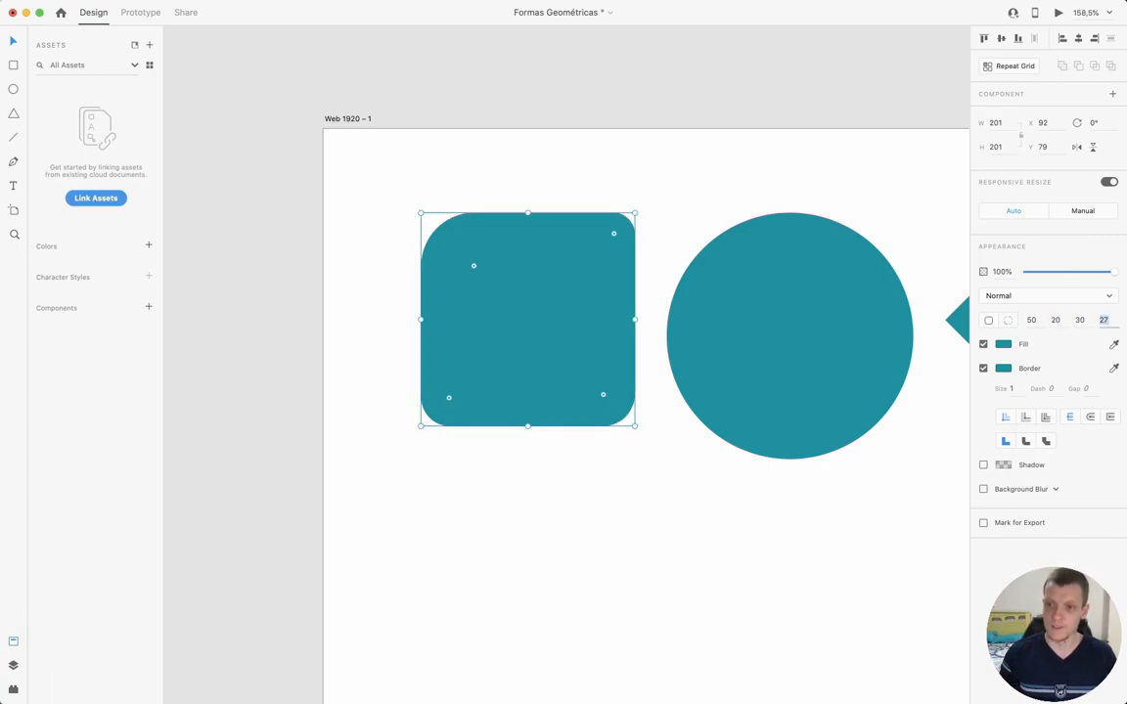
text(10)
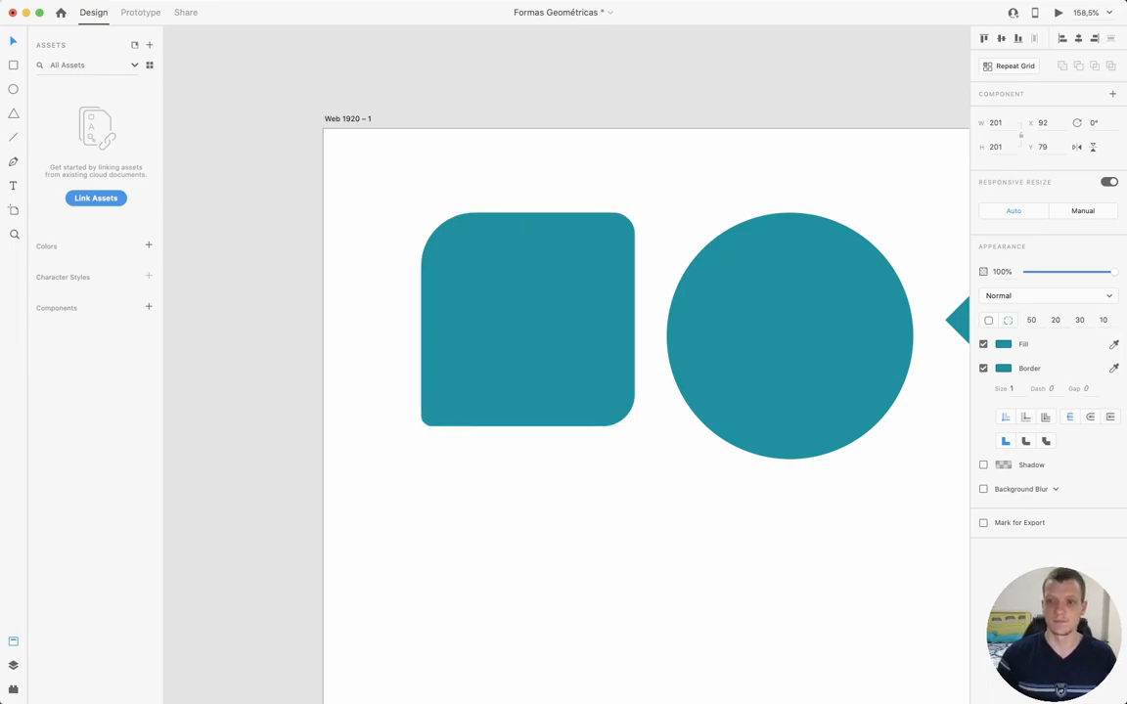
Change the square's border colour to black and set the border size to 15
click(1002, 369)
click(1001, 370)
click(1002, 367)
click(871, 395)
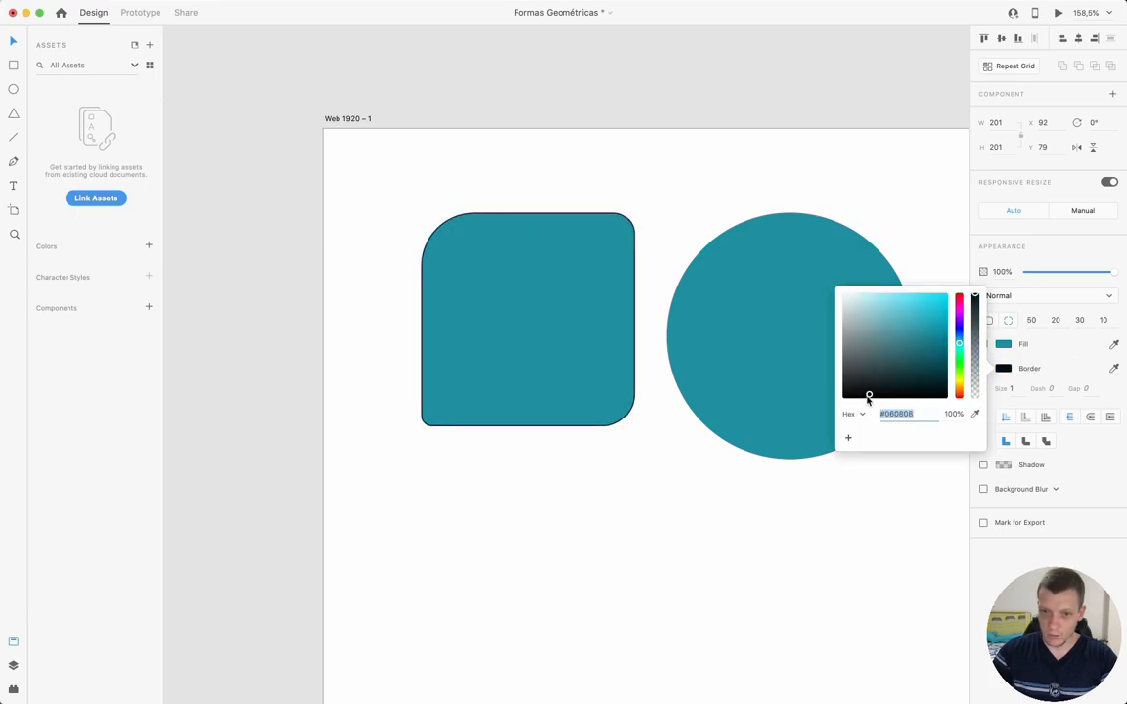
click(1073, 362)
click(1009, 389)
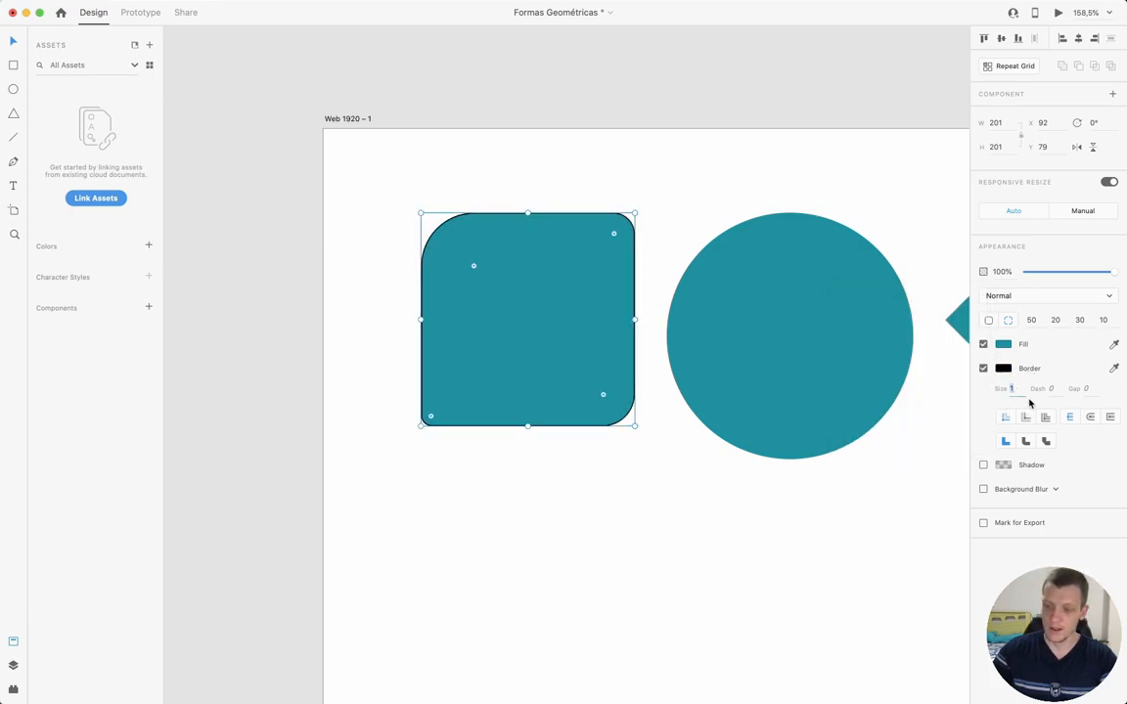
key(Return)
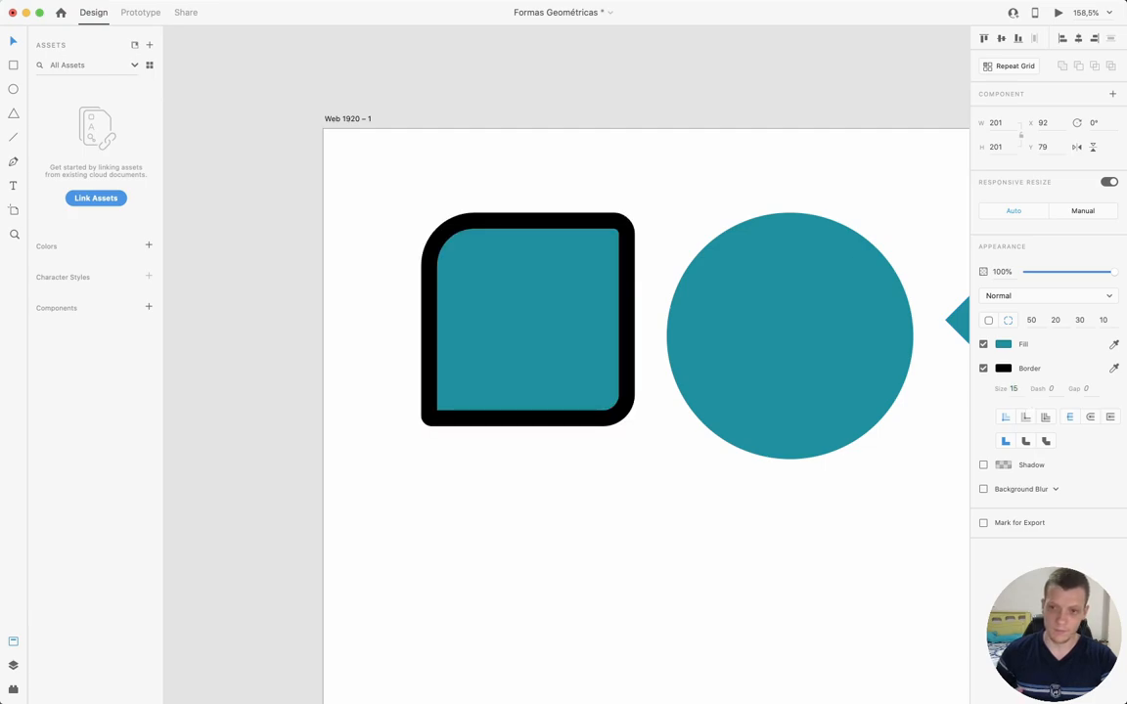
Give the square's border a dash length of 15 and adjust it to 22
click(1060, 390)
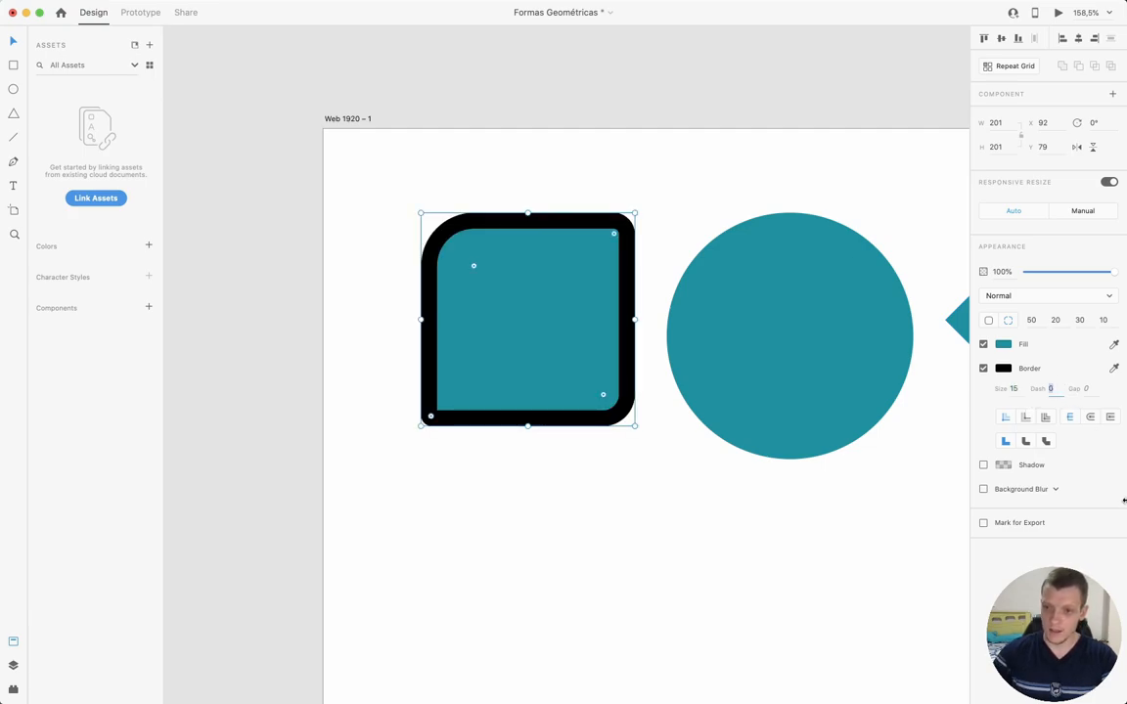
text(15)
key(Return)
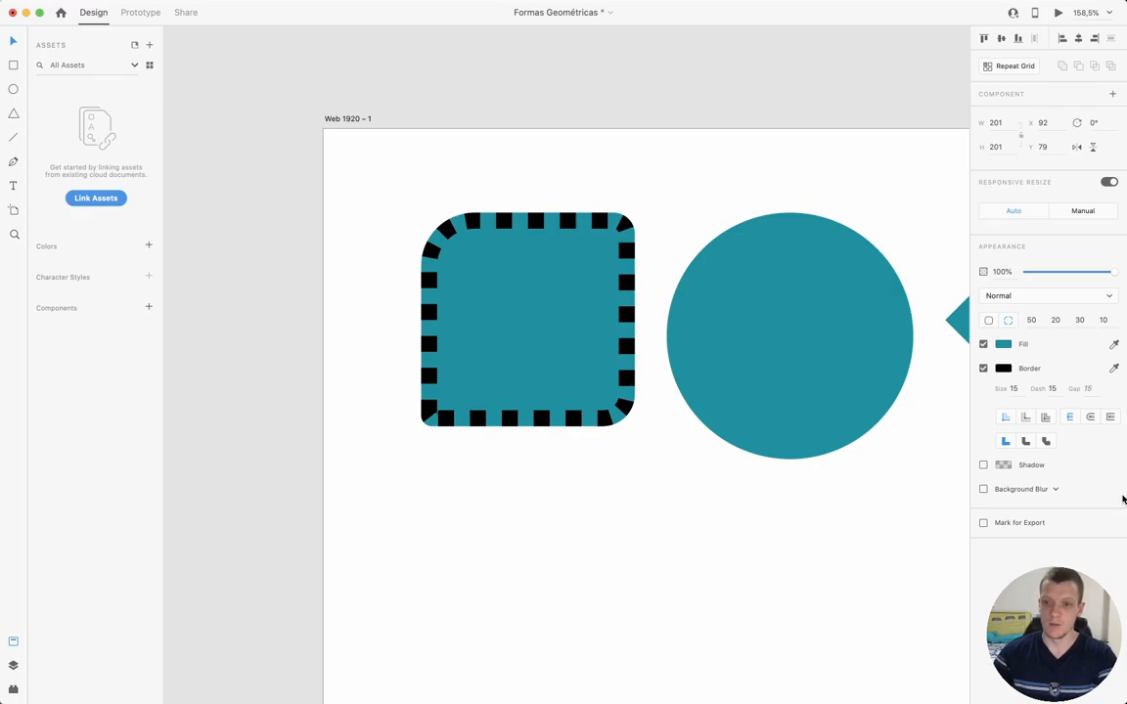
click(1056, 393)
key(Up)
key(Up)
key(Up)
key(Up)
key(Up)
key(Up)
key(Up)
key(Up)
key(Up)
key(Up)
key(Up)
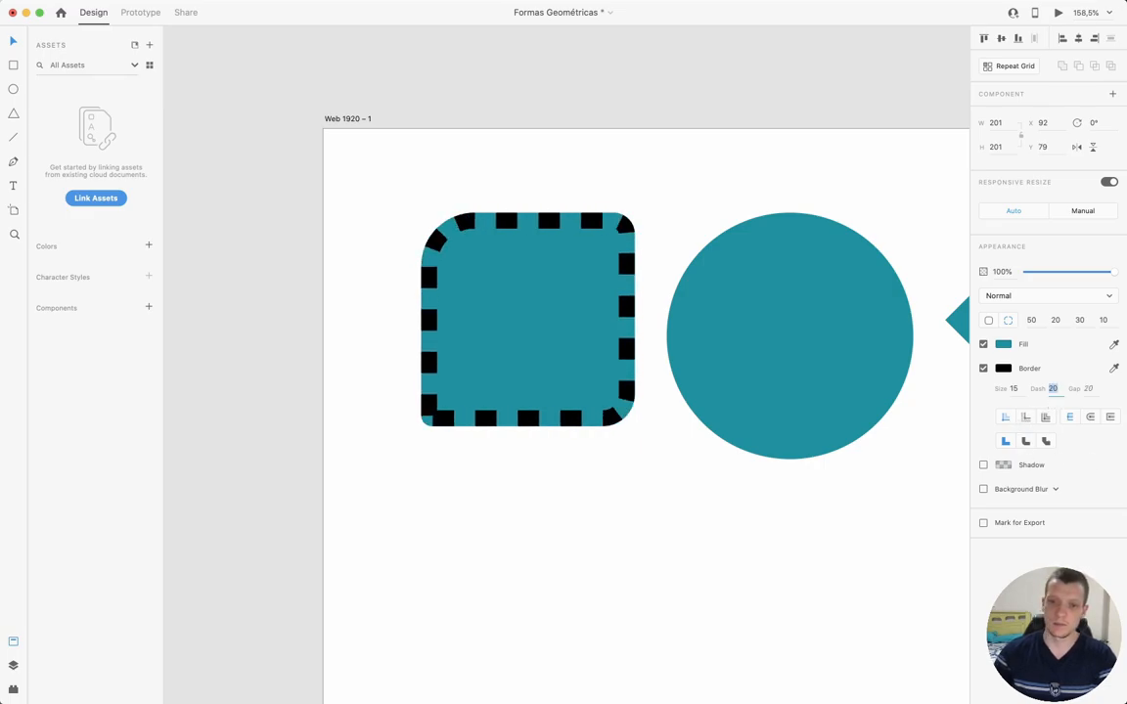
key(Up)
key(Up)
key(Down)
key(Down)
key(Down)
key(Down)
key(Down)
key(Down)
Set the border's gap to 12 and align the stroke to the outside of the square
click(1095, 389)
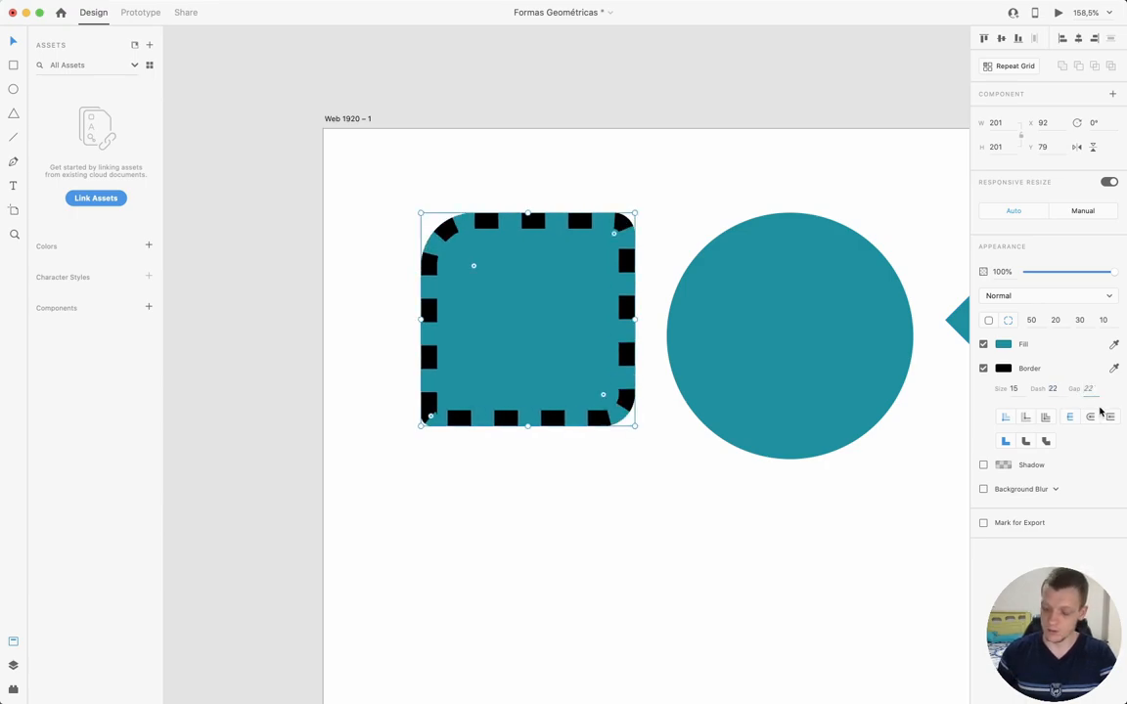
text(12)
key(Return)
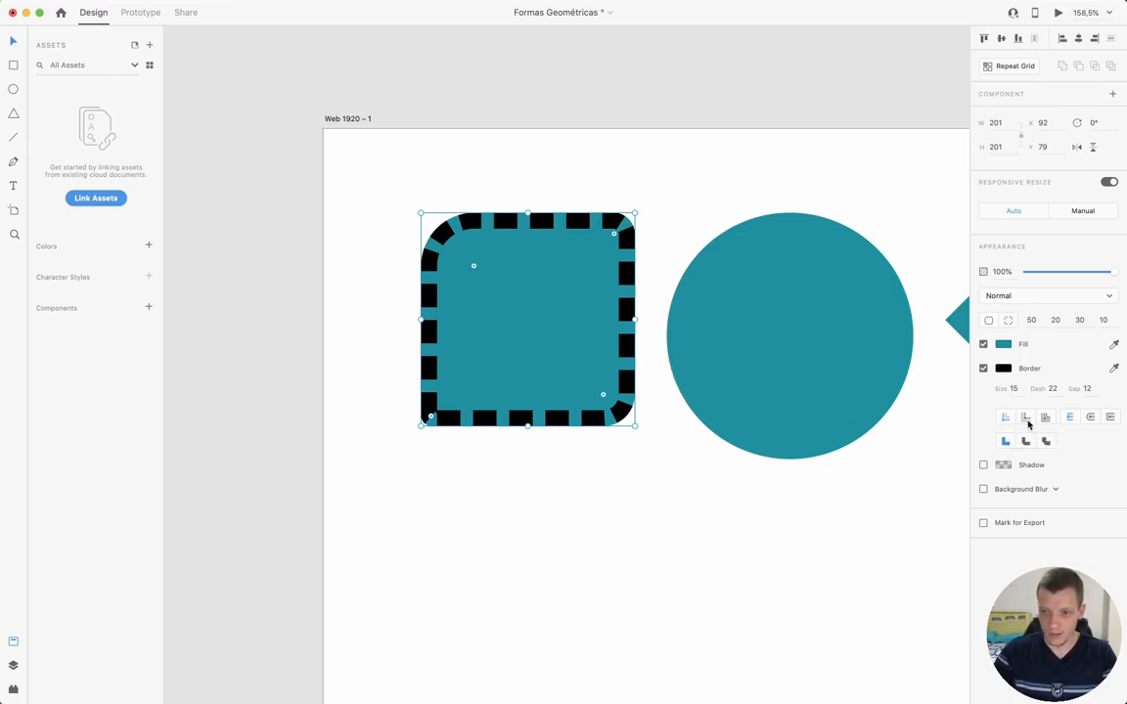
click(1027, 421)
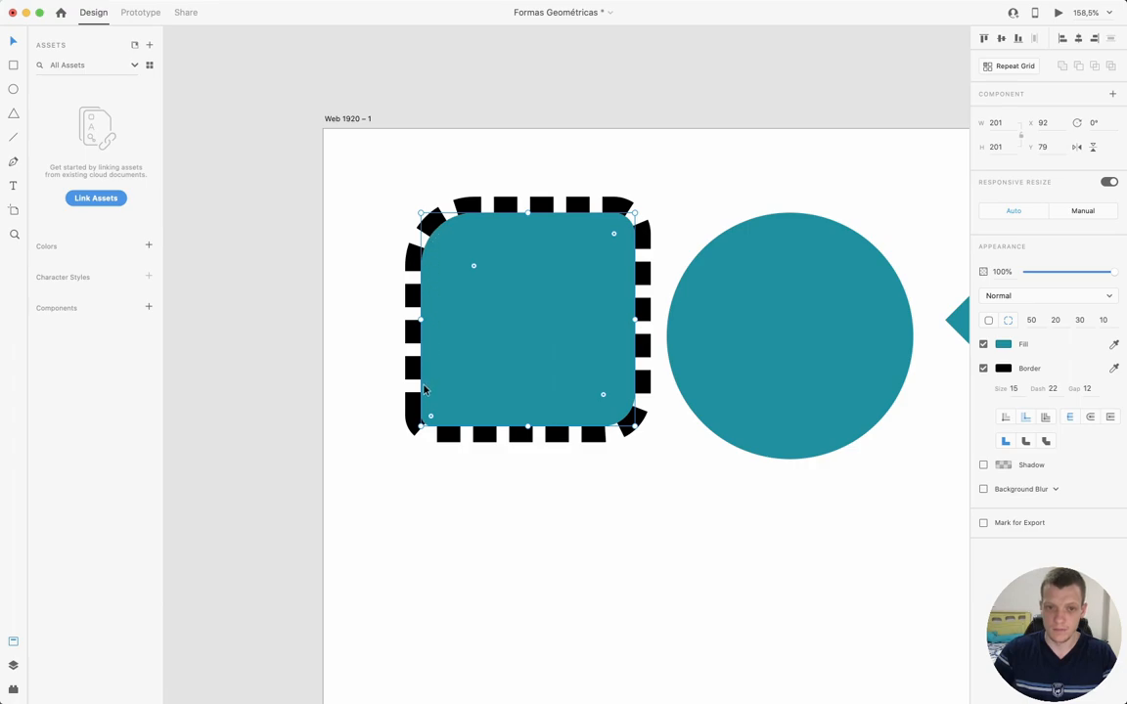
Try inner and outer stroke alignment on the square's border and settle on center stroke
click(1005, 417)
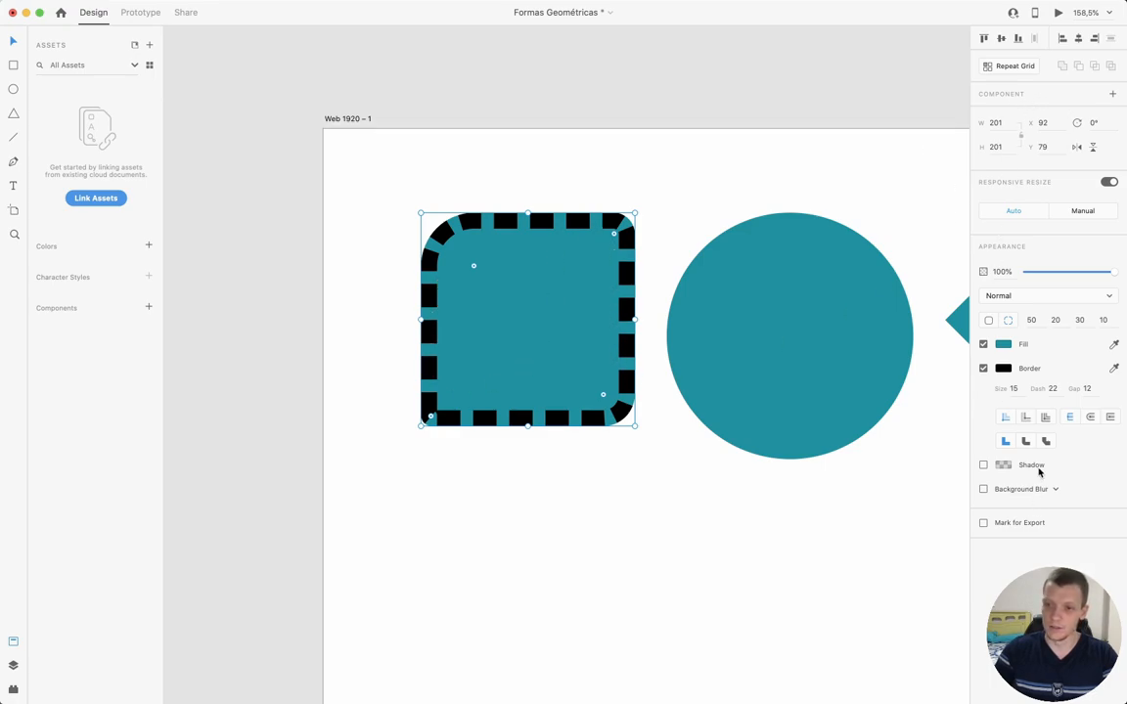
click(1025, 417)
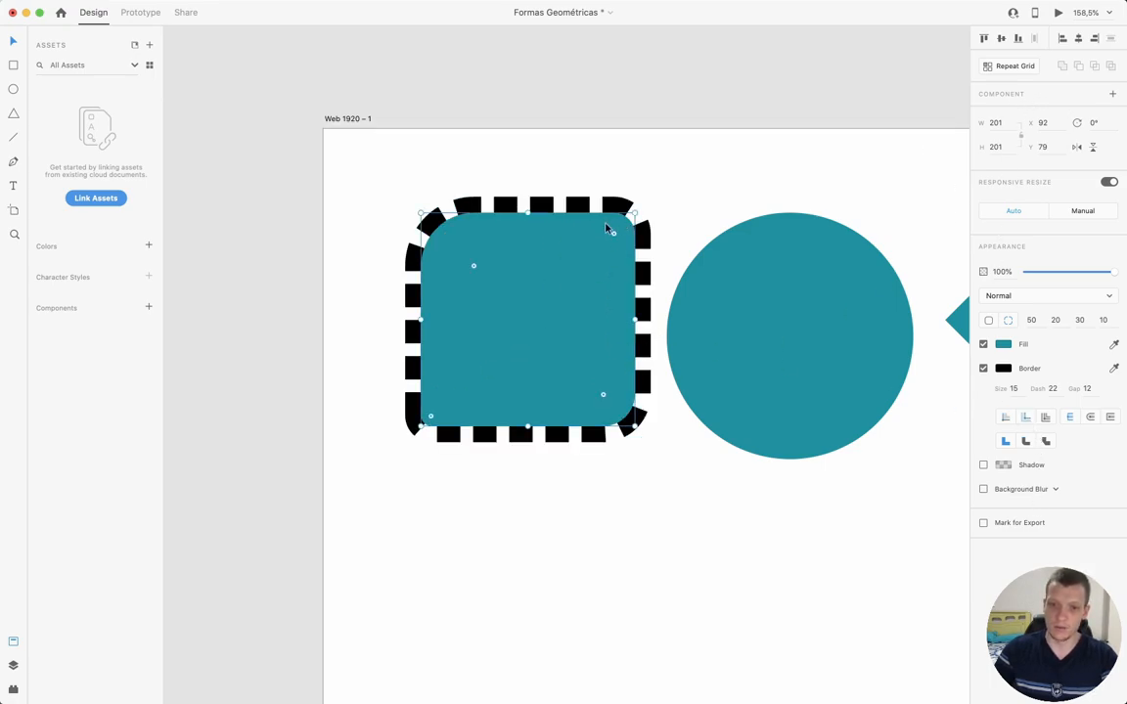
click(1046, 417)
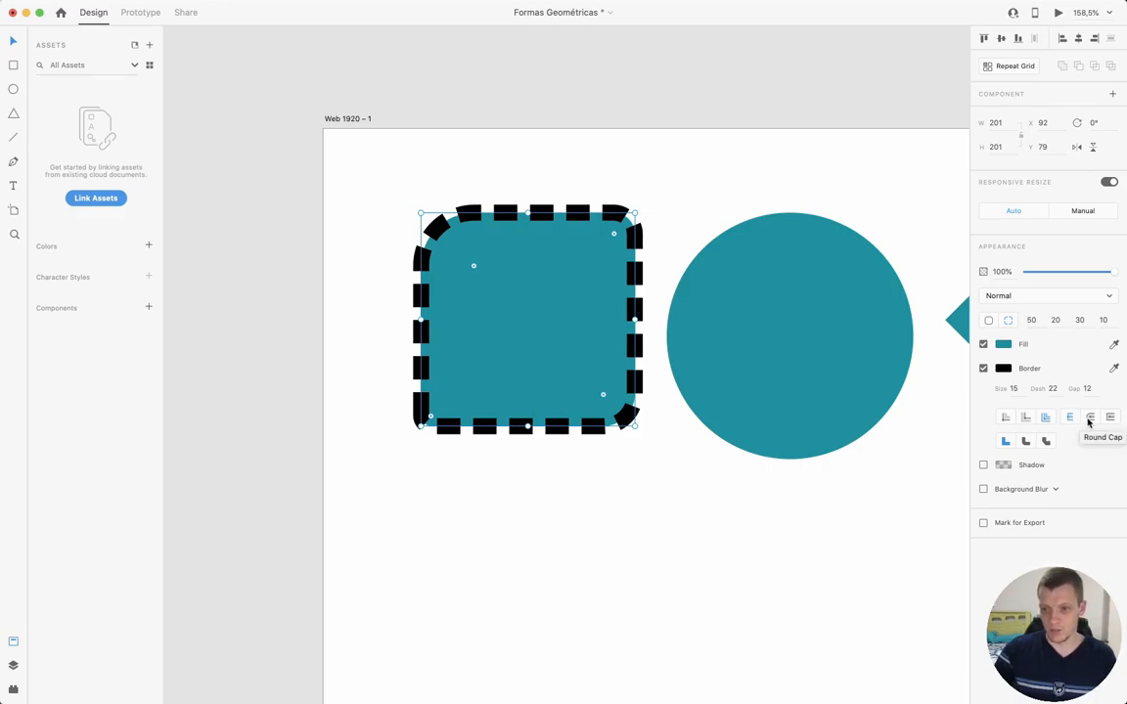
Compare round and butt caps on the square's dashed border, ending with the round cap
click(1089, 417)
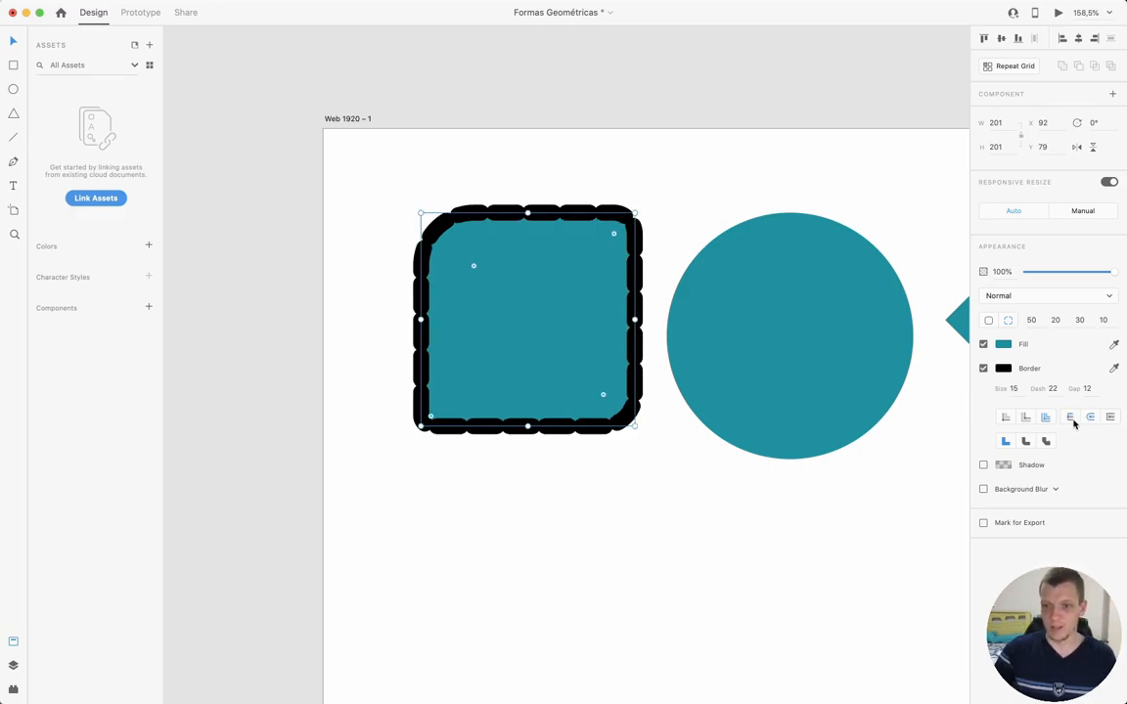
click(1069, 418)
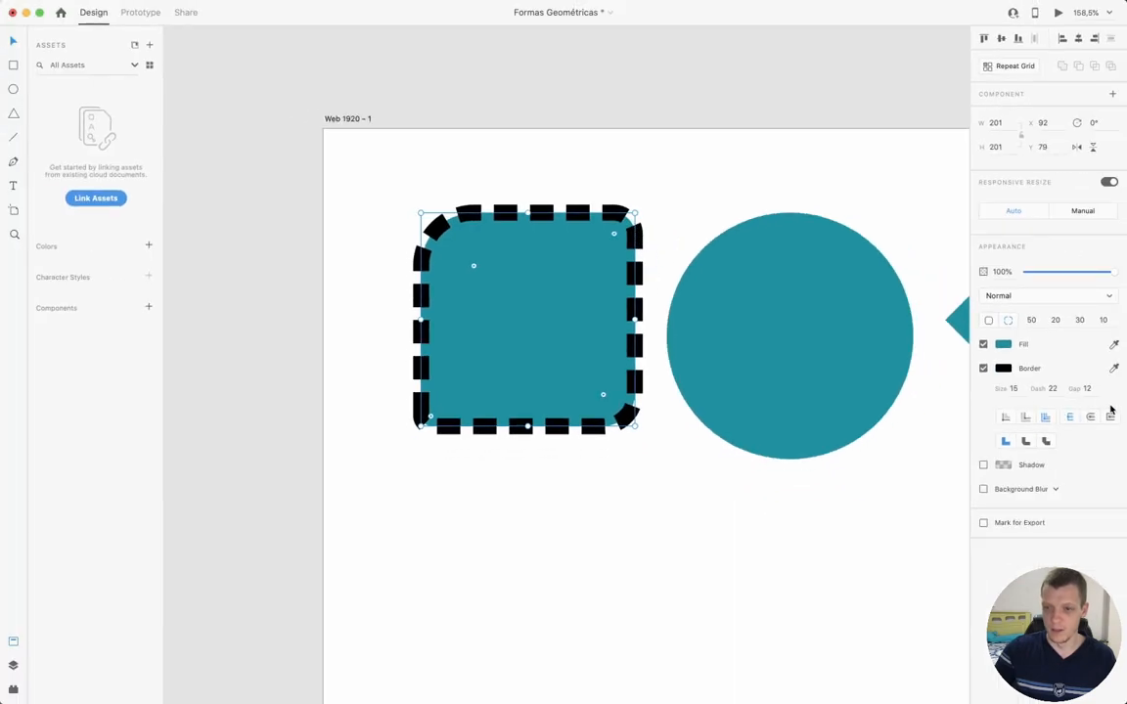
click(1090, 417)
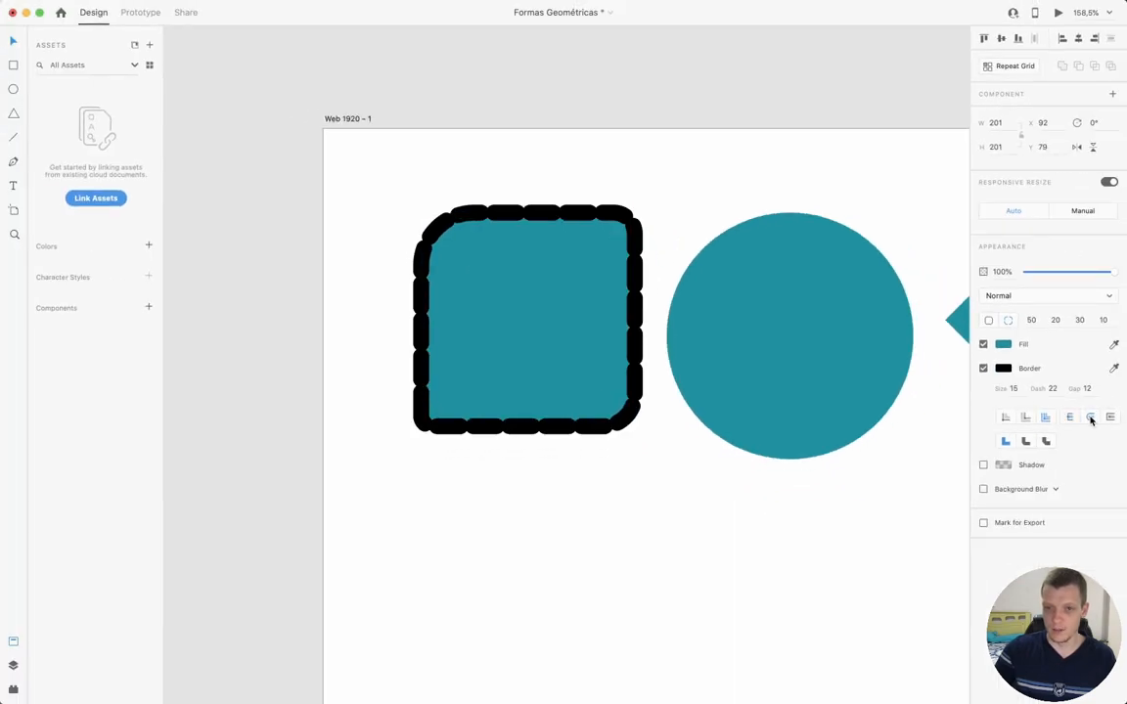
Increase the dash length of the square's border to 31
click(1054, 390)
key(Up)
key(Up)
key(Up)
key(Up)
key(Up)
key(Up)
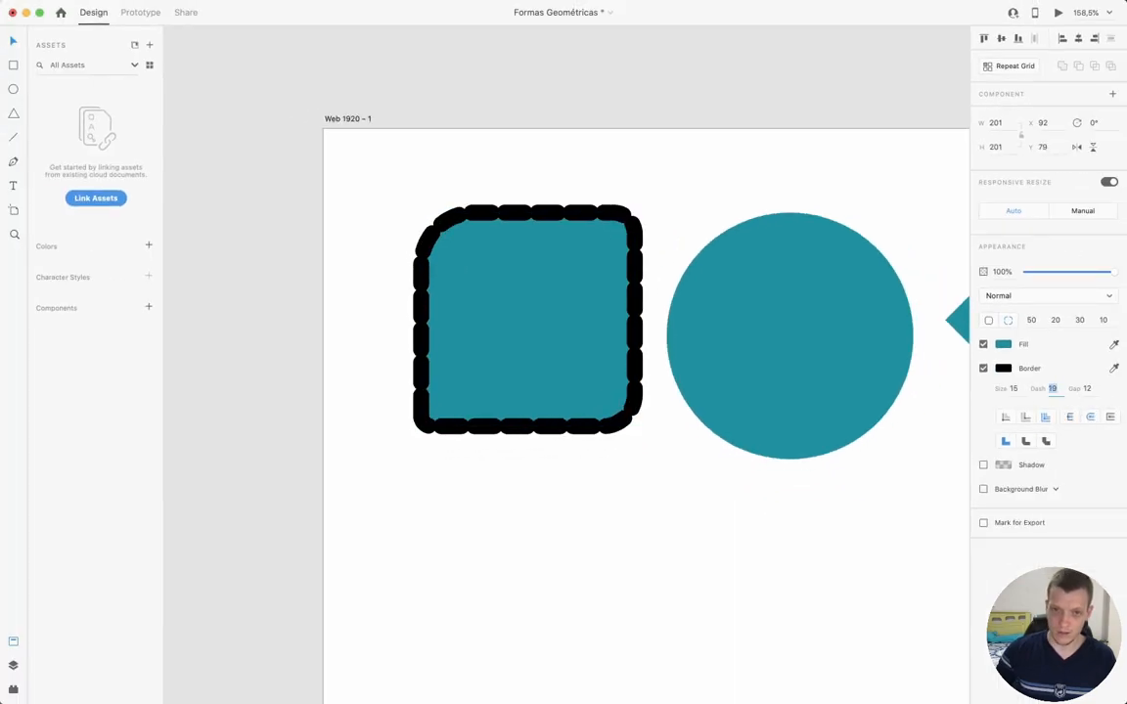
key(Up)
key(Up)
key(Up)
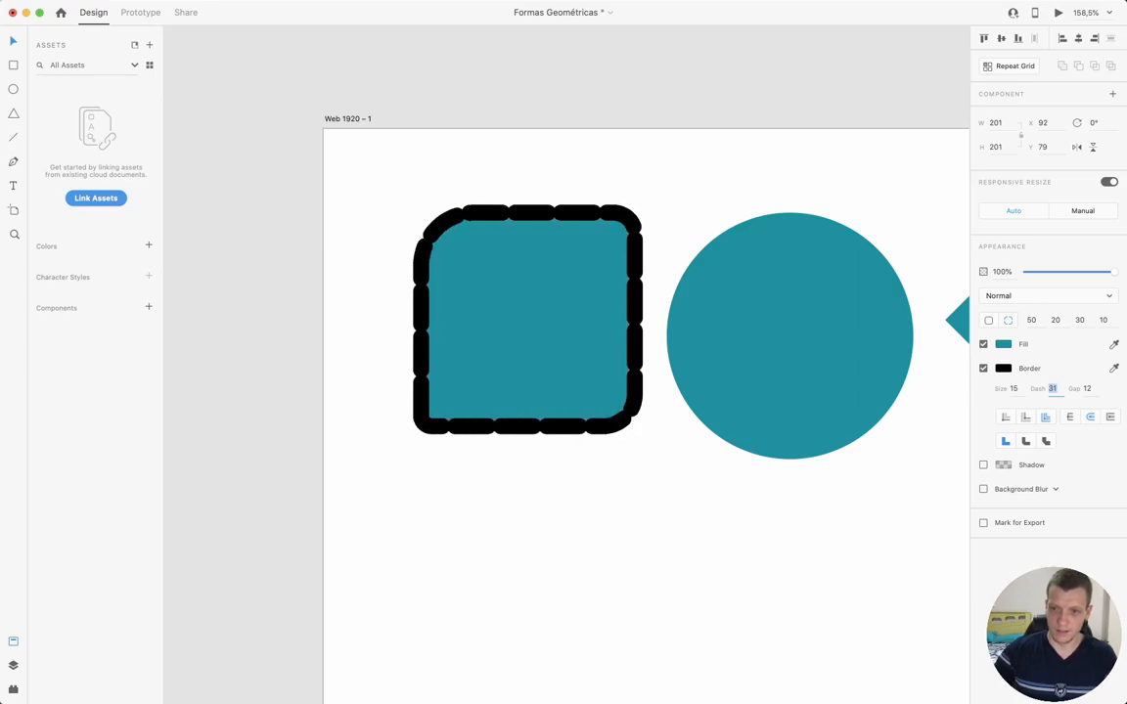
Try a gap of 4 on the square's border and raise it to 30
key(Tab)
key(Down)
key(Down)
key(Down)
key(Down)
key(Down)
key(Down)
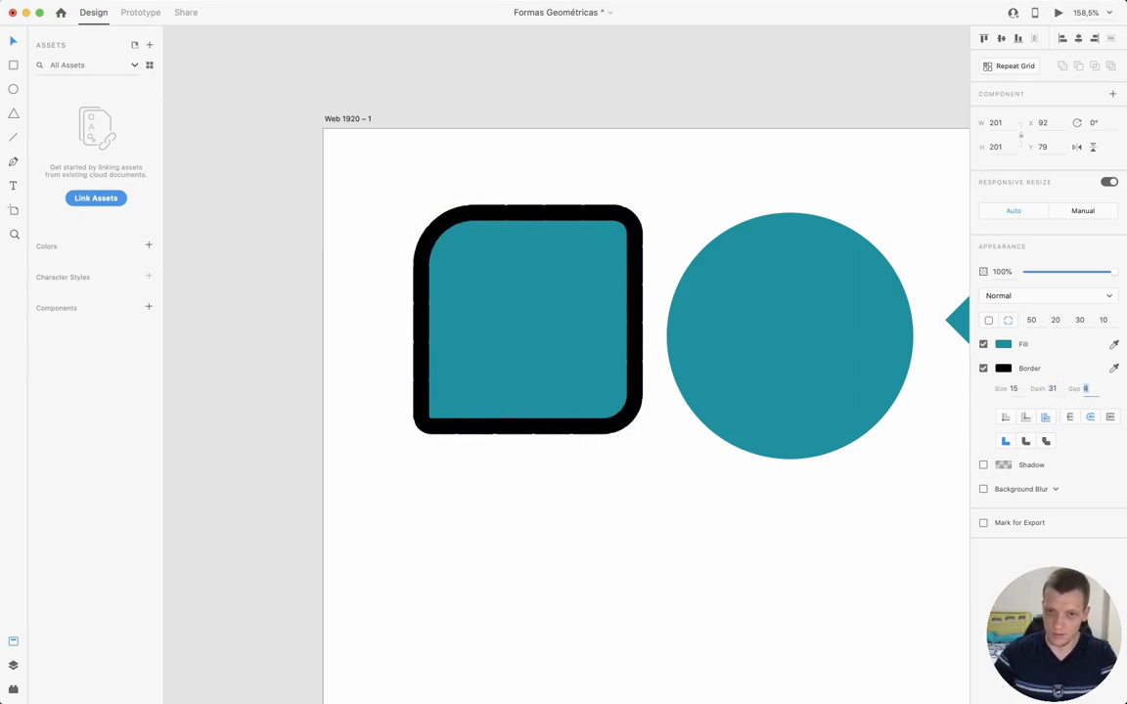
key(Up)
key(Up)
key(Up)
key(Up)
key(Up)
key(Up)
key(Up)
key(Up)
key(Up)
key(Up)
key(Up)
key(Up)
key(Up)
key(Up)
key(Up)
key(Up)
key(Up)
key(Up)
key(Up)
key(Up)
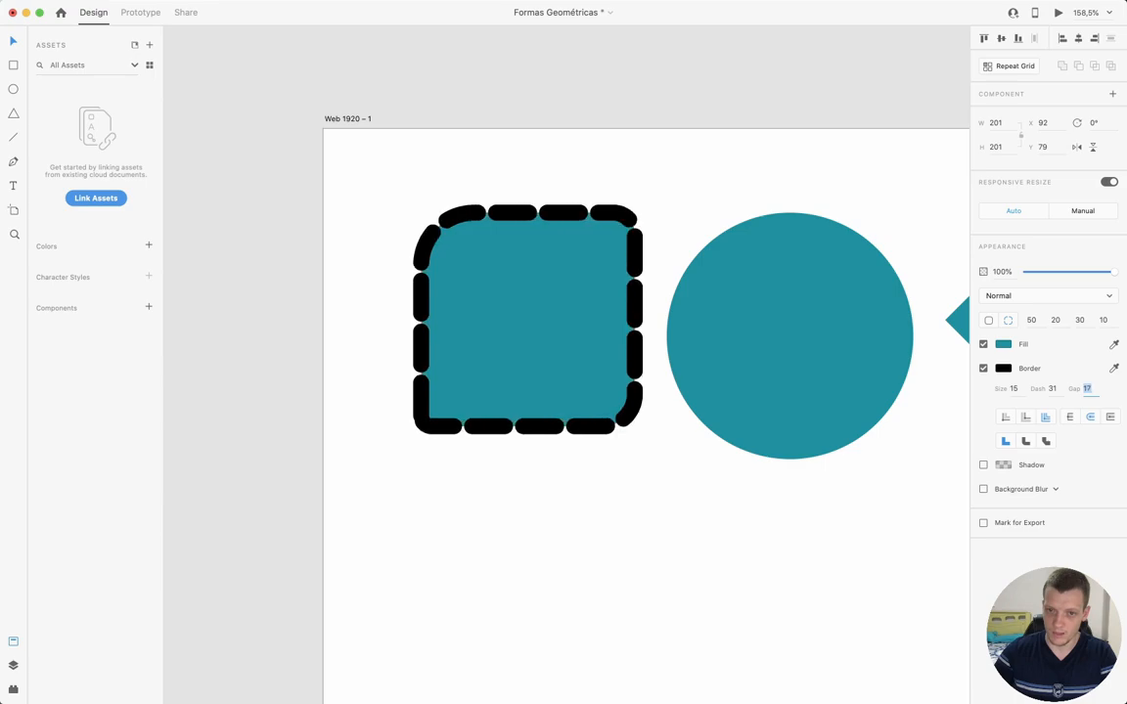
key(Up)
key(Up)
key(Up)
key(Up)
key(Up)
key(Up)
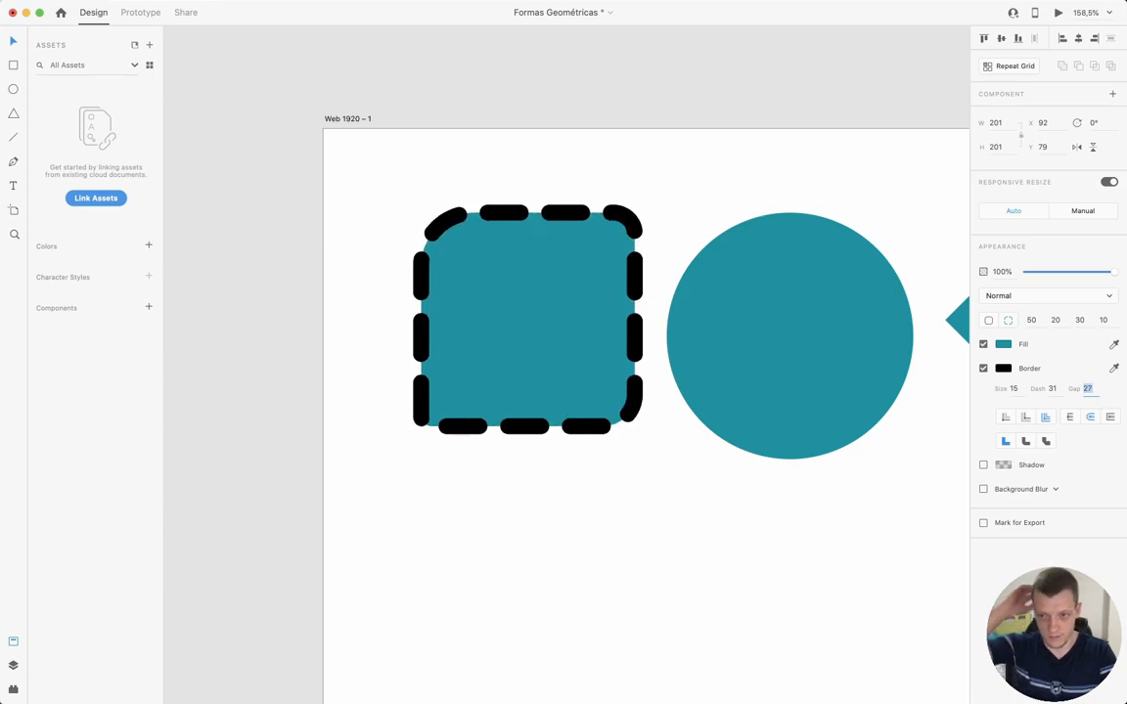
key(Up)
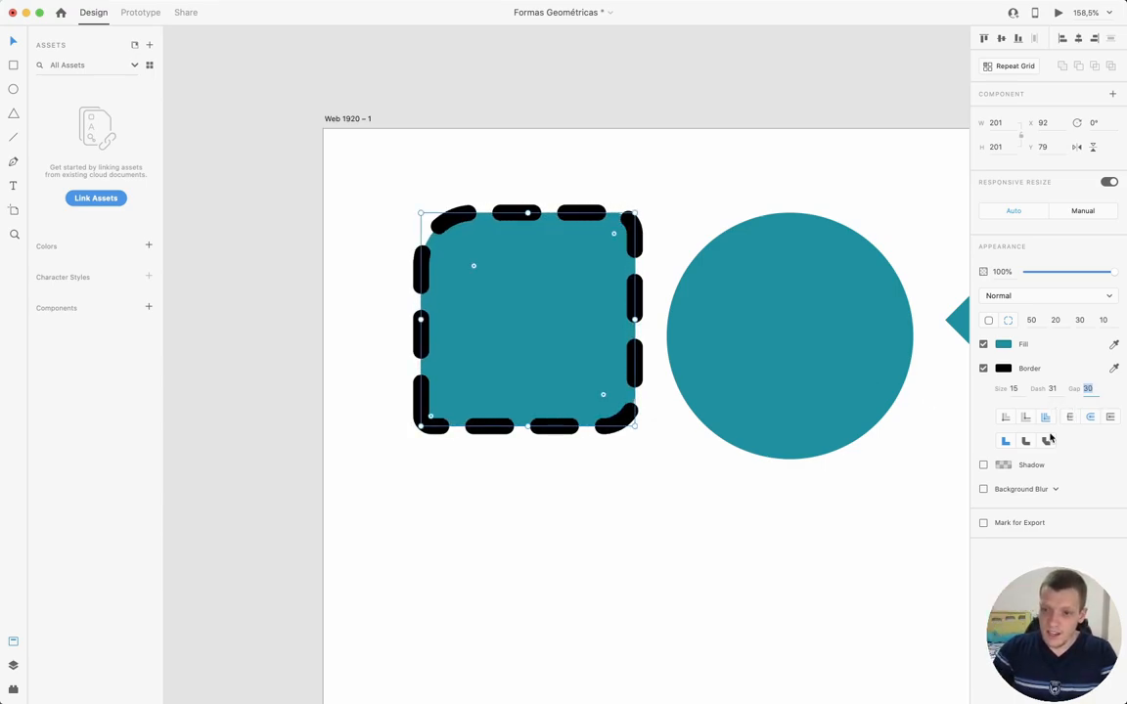
Compare the cap styles on the square's border, apply the projecting cap and deselect the square
click(1069, 420)
click(1090, 418)
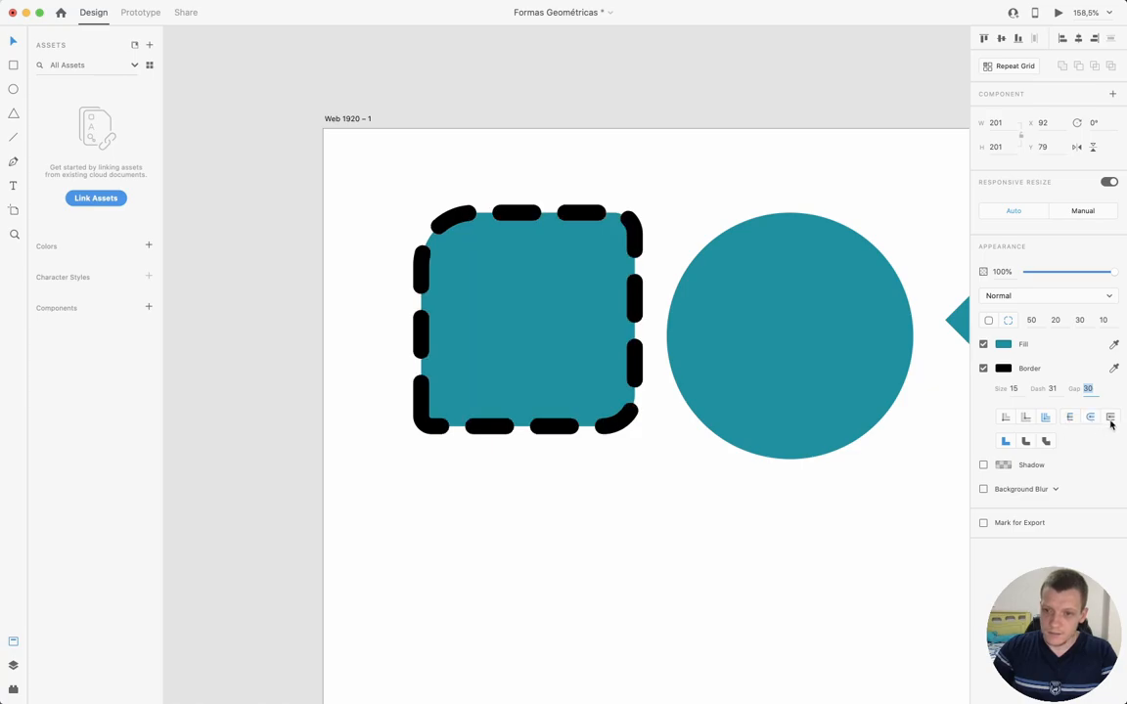
click(1111, 420)
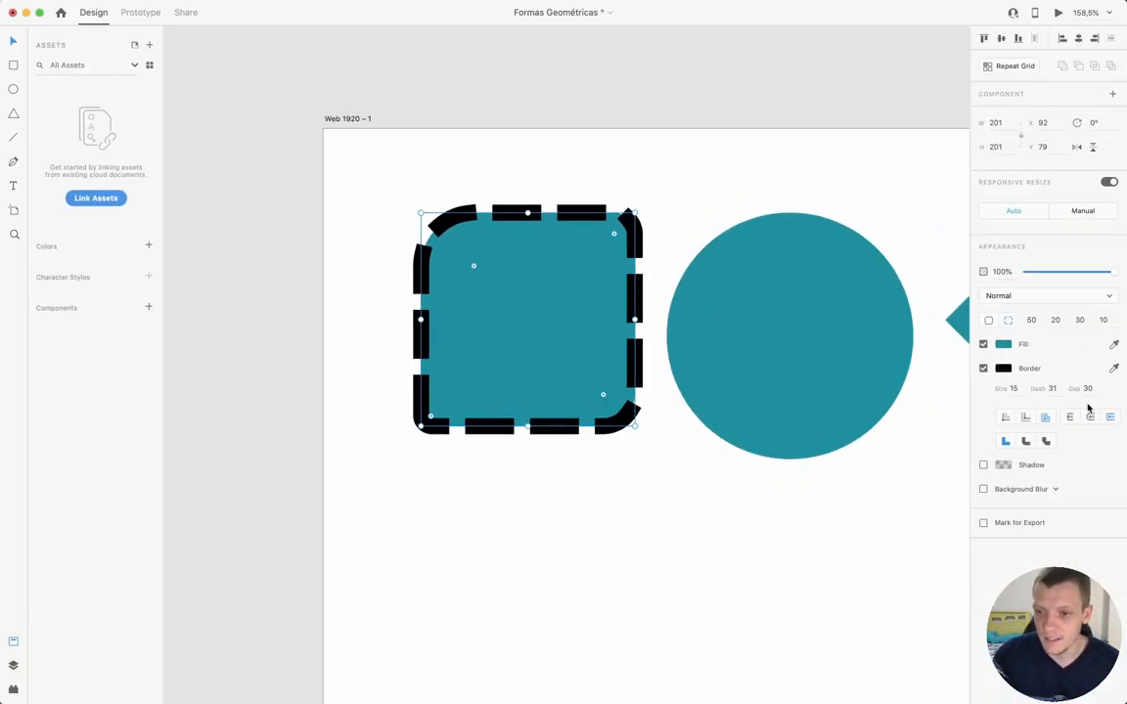
click(604, 110)
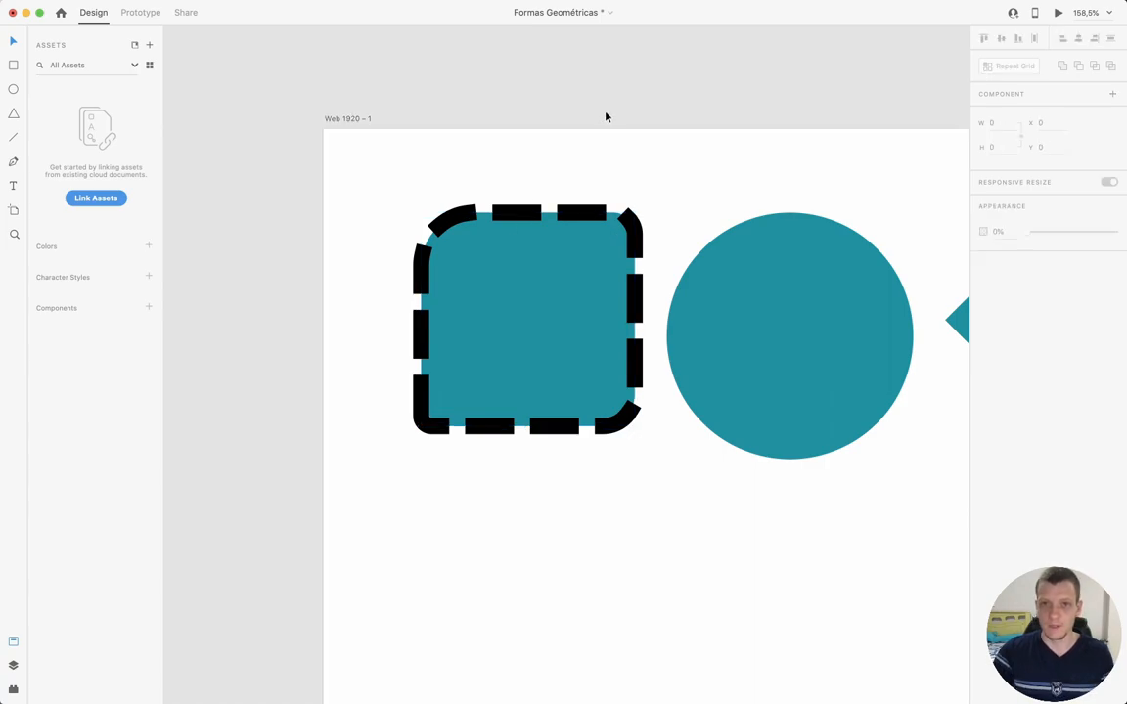
Draw an open stepped path with two right-angle corners below the square and circle, about 453 wide and 88 high, using the Pen tool
click(598, 320)
drag(802, 118, 694, 57)
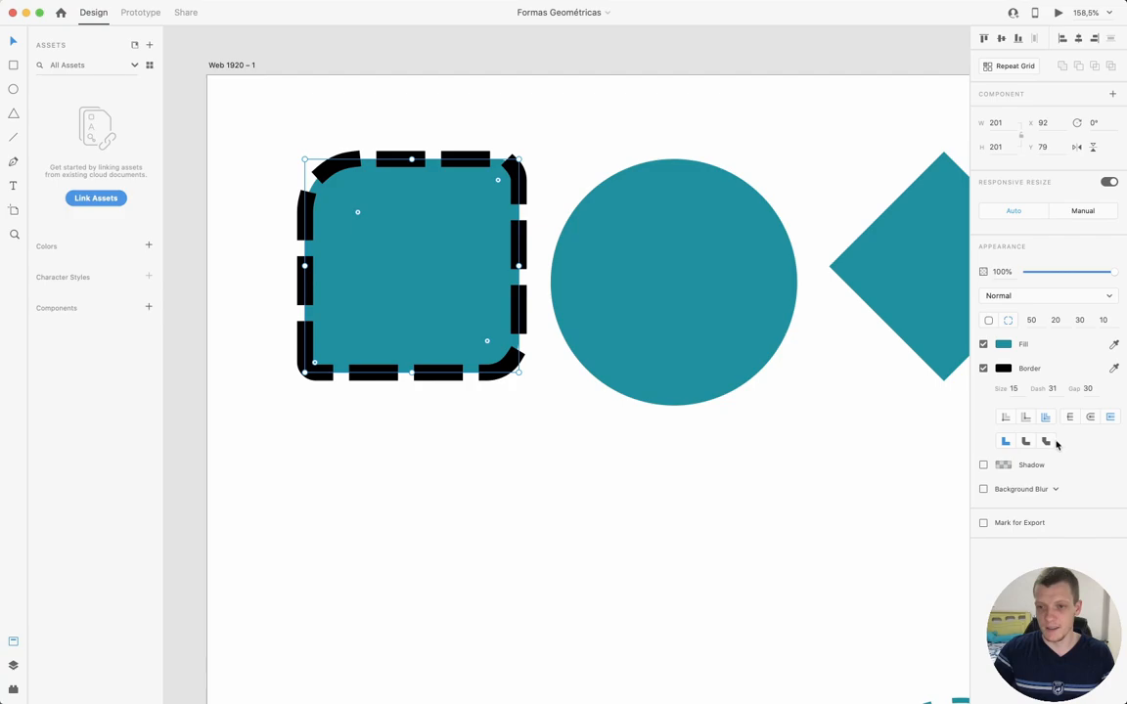
scroll(524, 388, down, 2)
scroll(523, 388, down, 1)
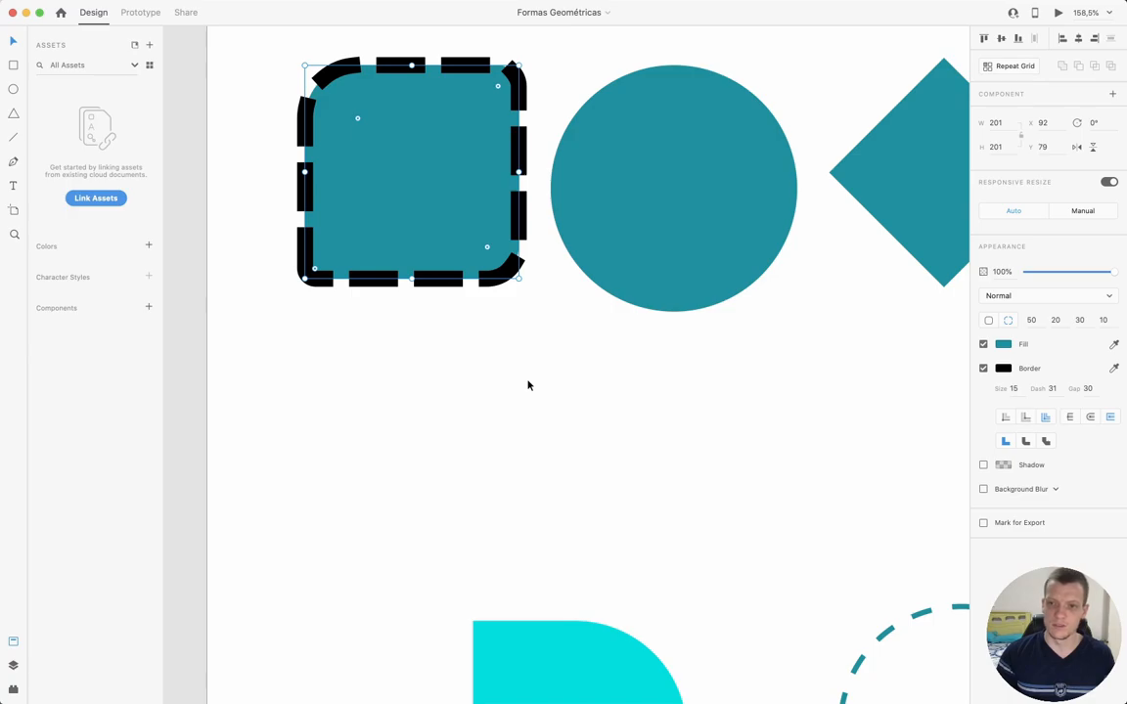
click(14, 162)
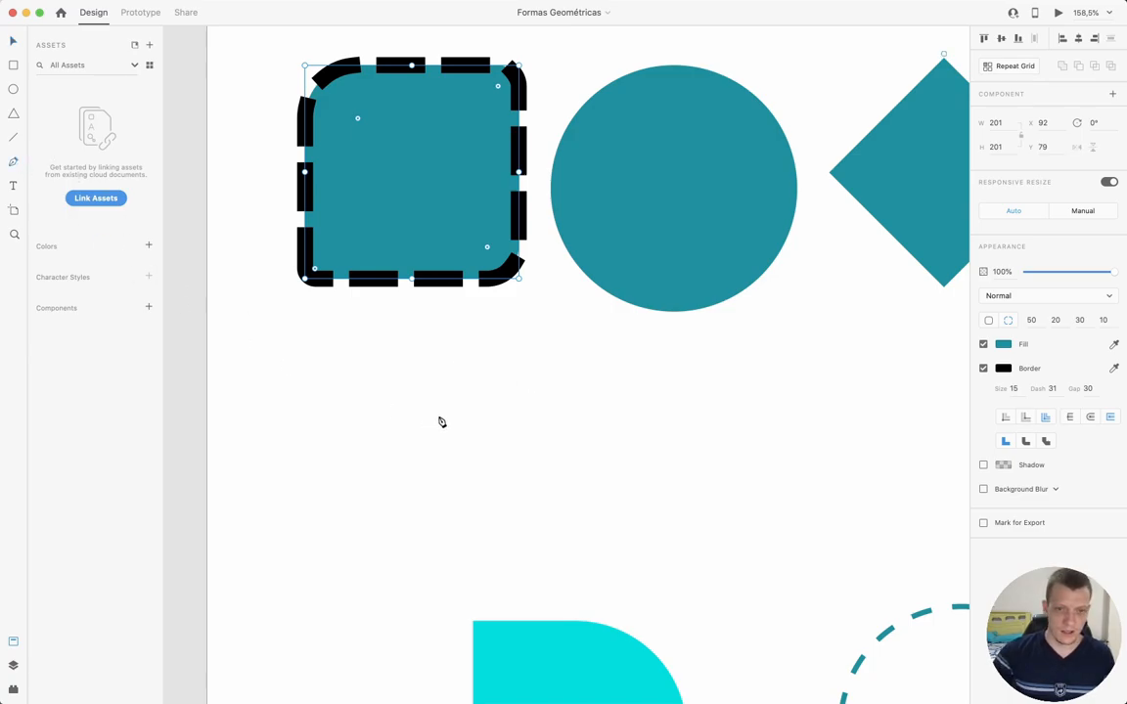
click(282, 459)
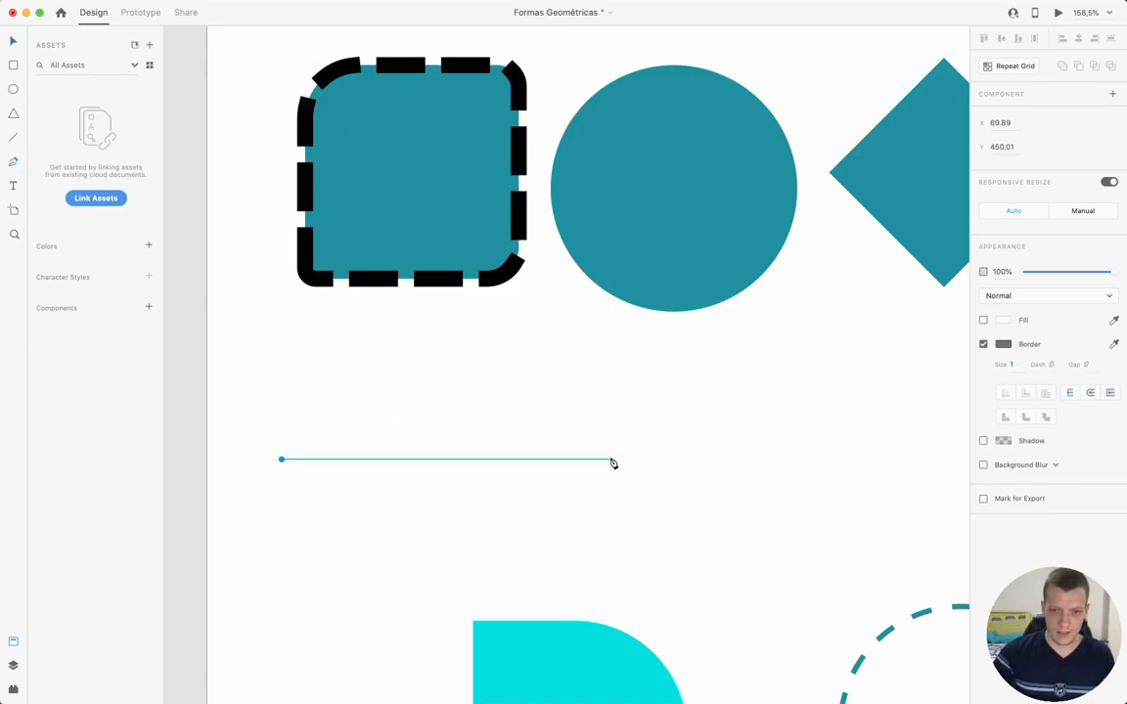
click(602, 459)
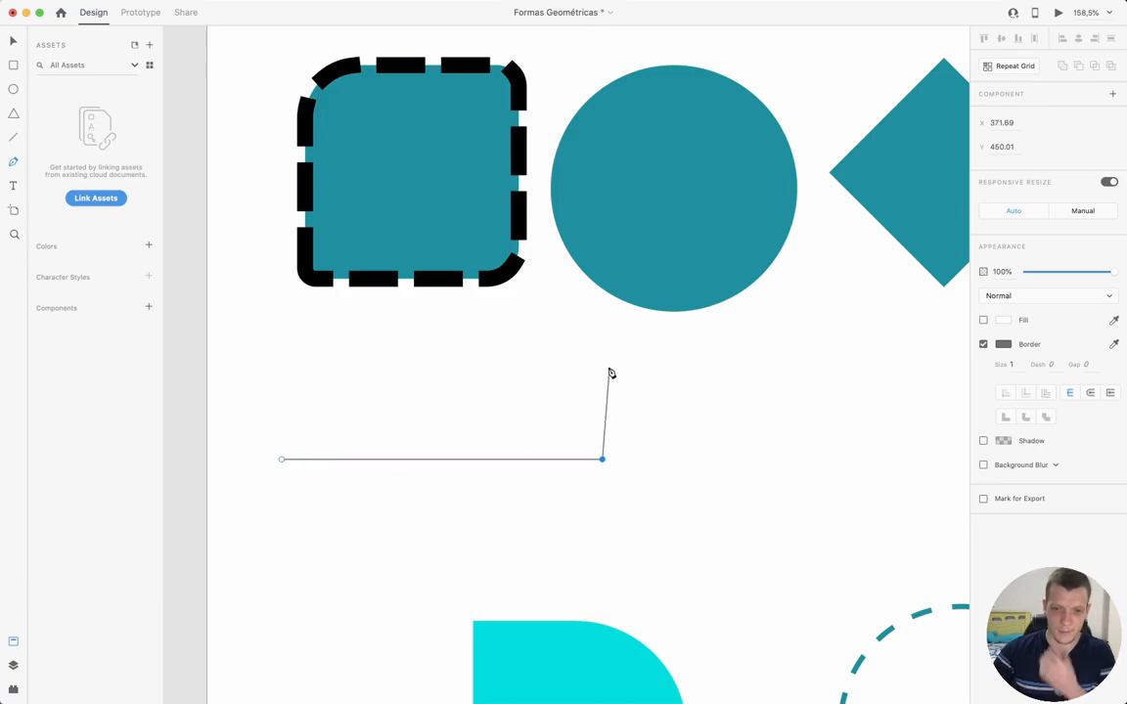
click(603, 367)
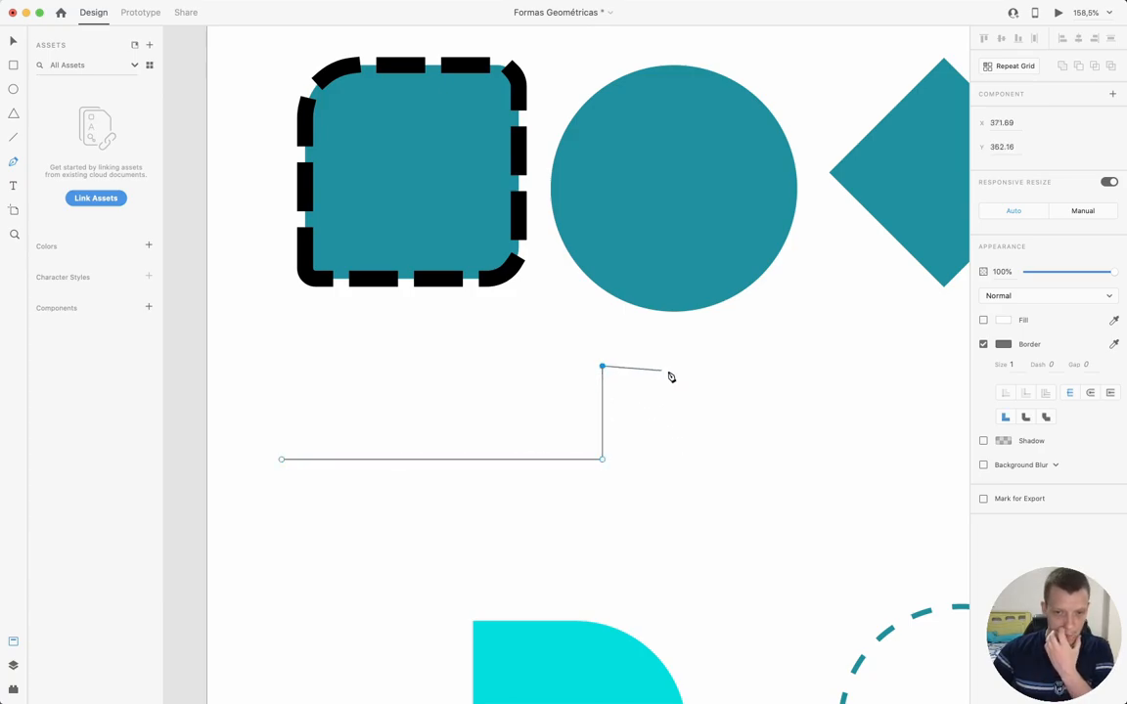
click(764, 366)
key(Escape)
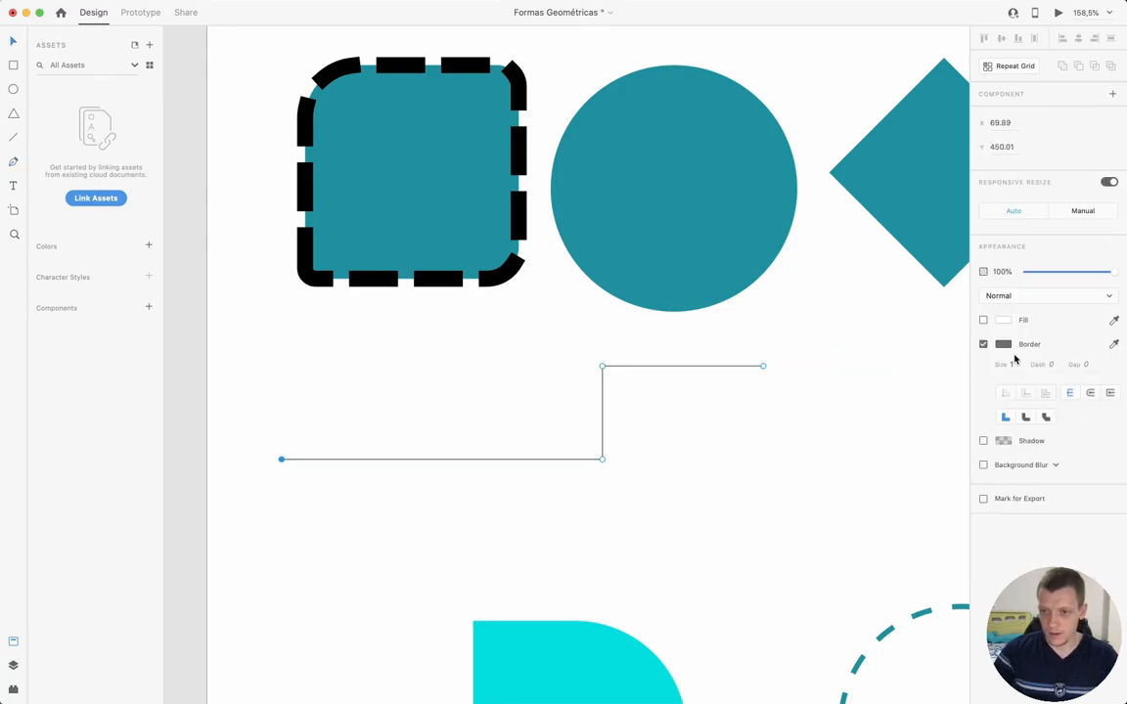
Give the stepped path's border a dash length of 19 and deselect the path
text(15)
key(Return)
click(1052, 365)
key(Up)
key(Up)
key(Up)
key(Up)
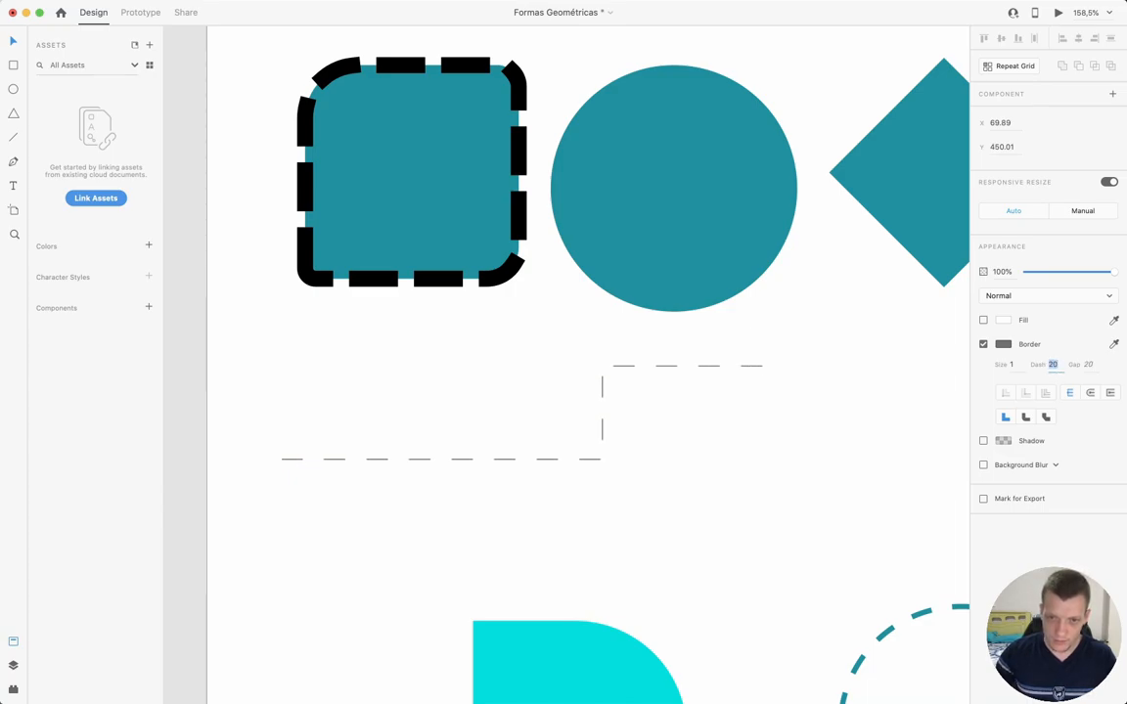
click(702, 401)
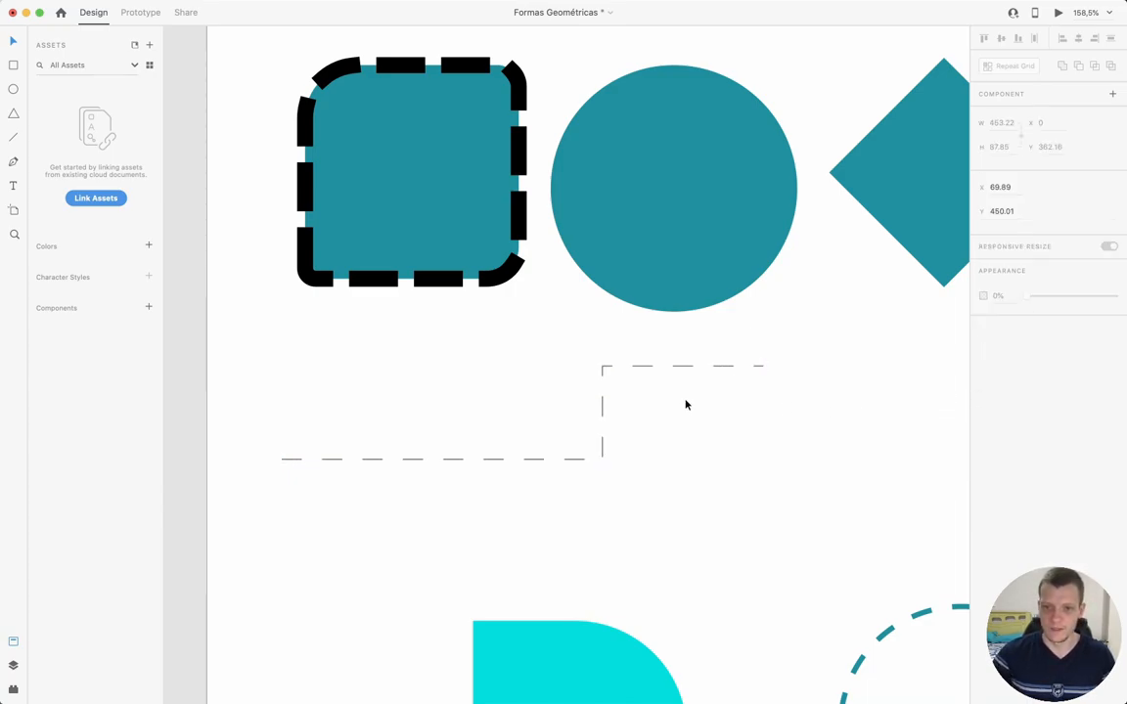
Try the round join on the stepped path's upper corner and switch it to the bevel join
scroll(614, 401, up, 10)
scroll(607, 245, up, 5)
scroll(514, 249, up, 3)
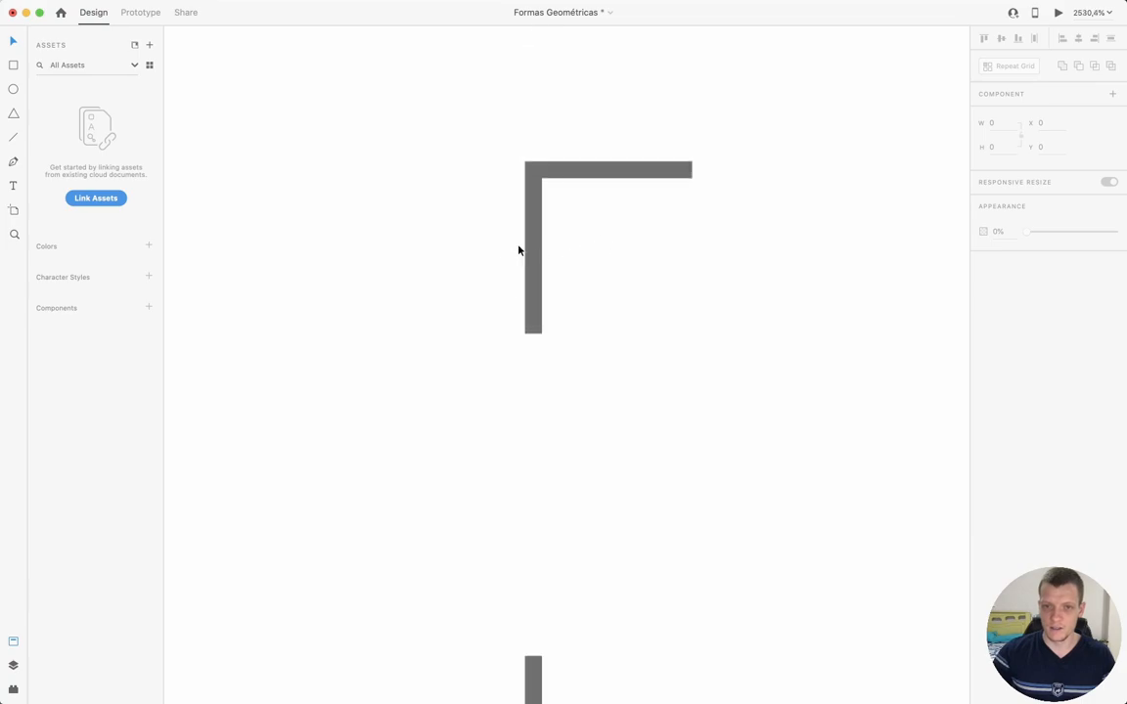
click(538, 243)
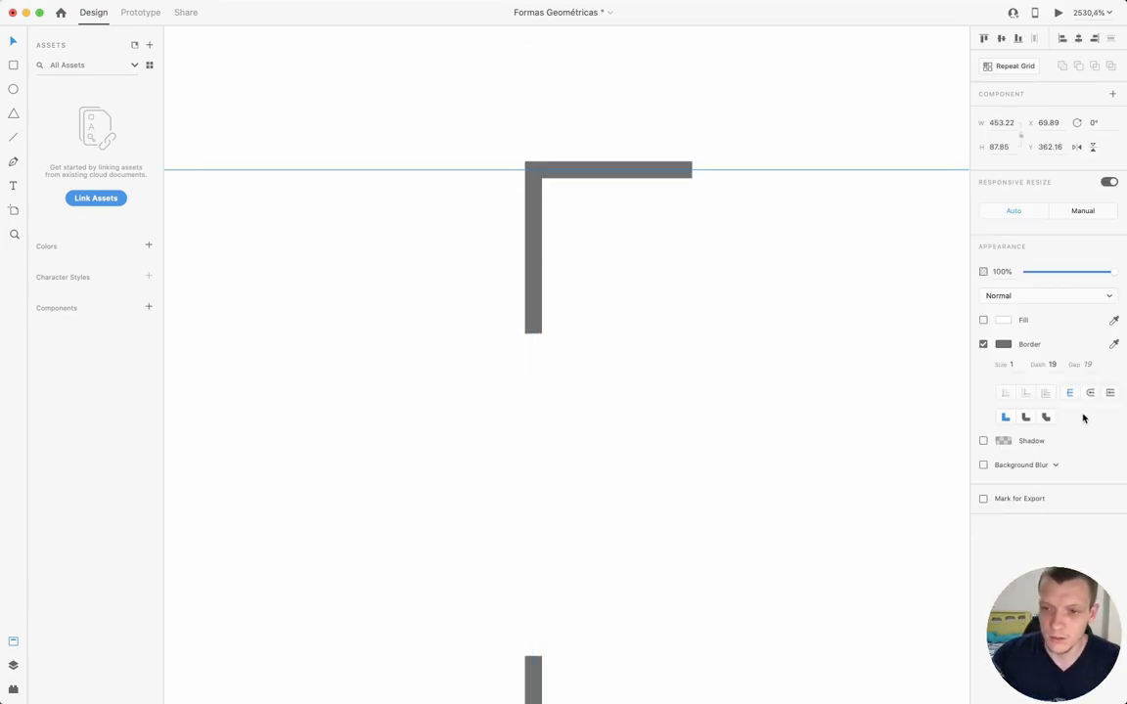
click(1025, 418)
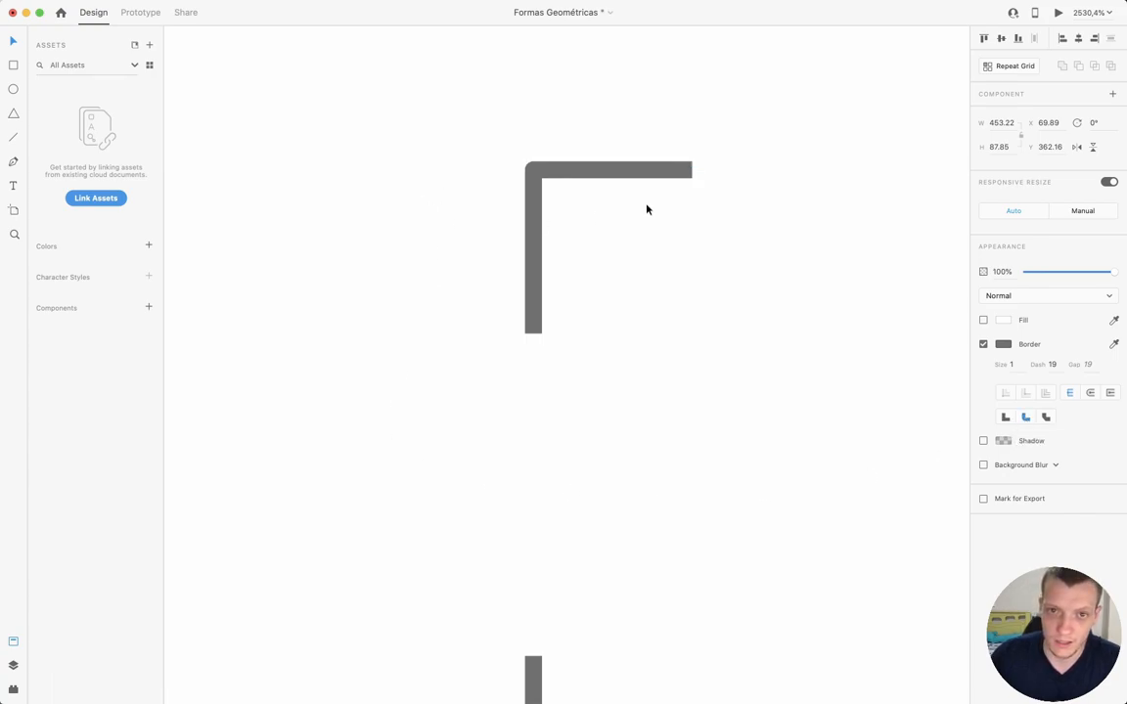
click(1045, 418)
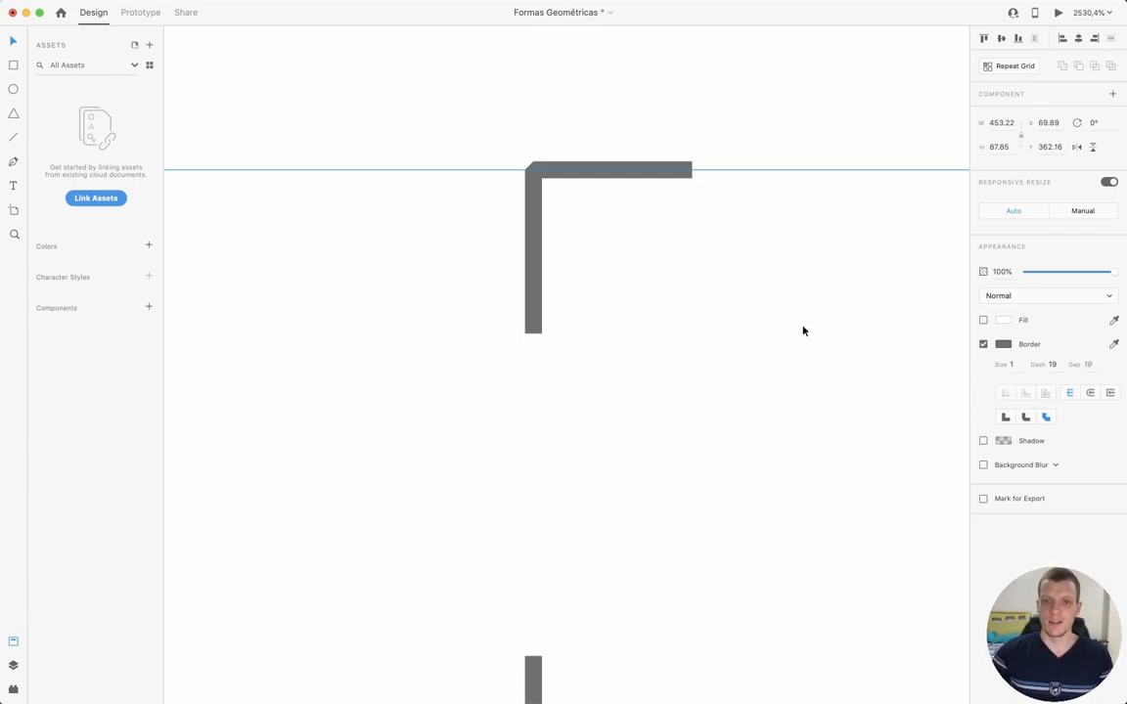
Enable a shadow on the circle beside the dashed square
scroll(688, 294, down, 10)
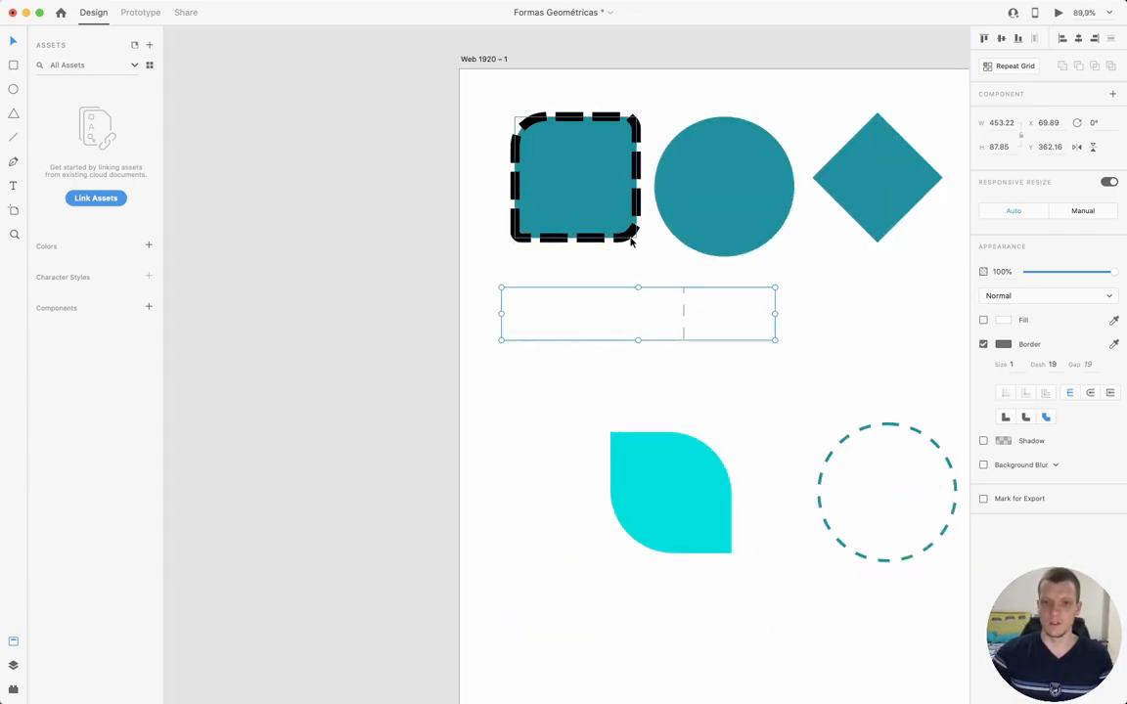
click(620, 210)
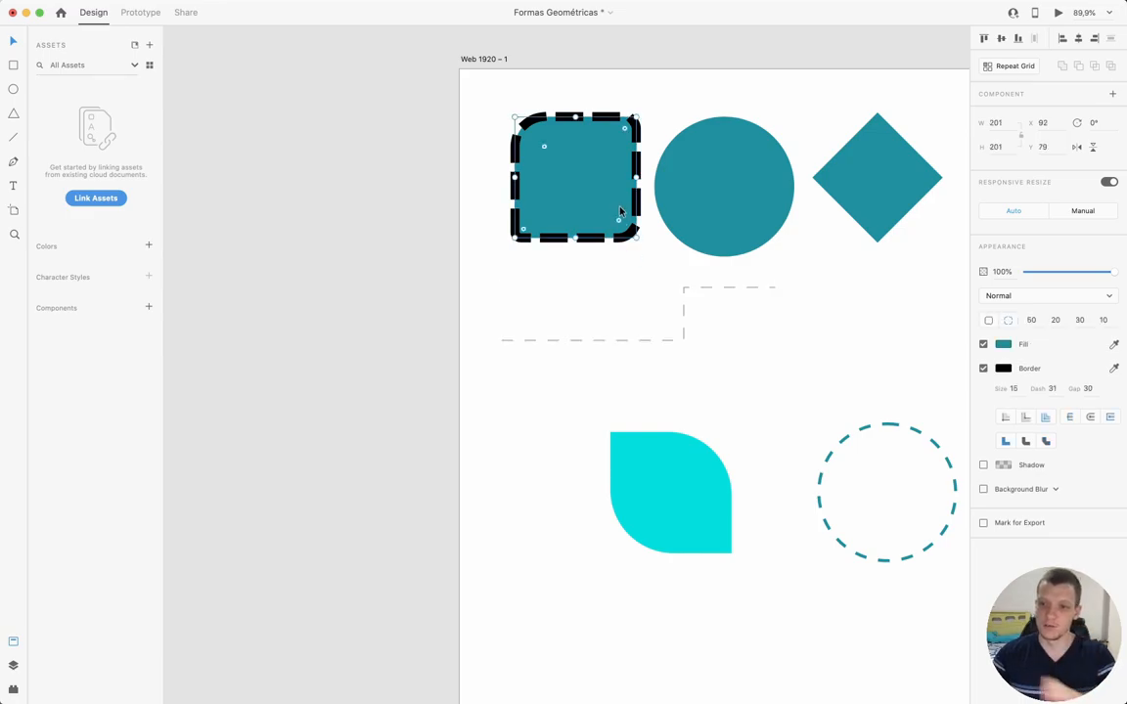
key(space)
drag(691, 103, 591, 144)
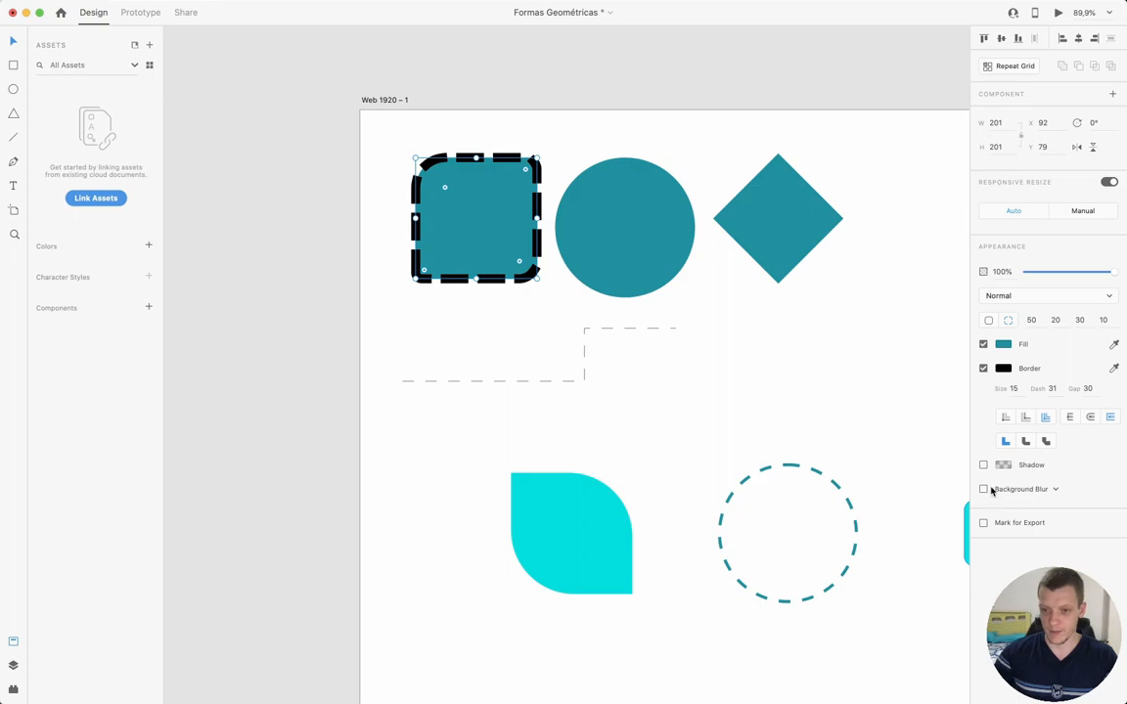
click(642, 242)
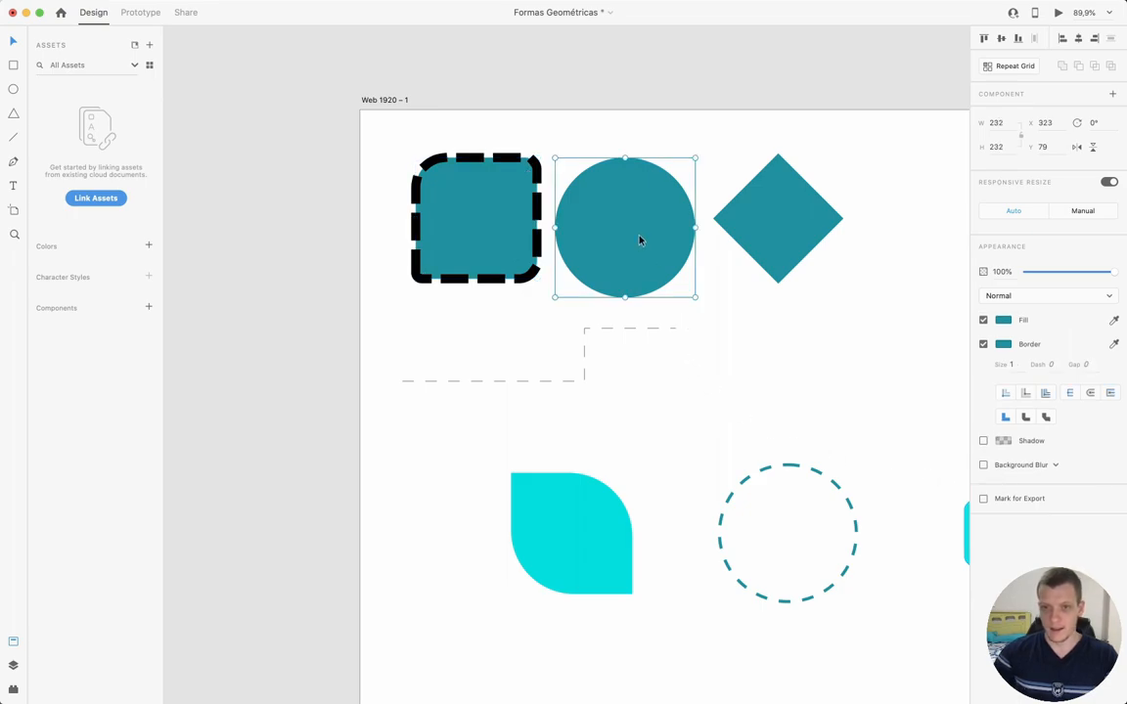
click(983, 441)
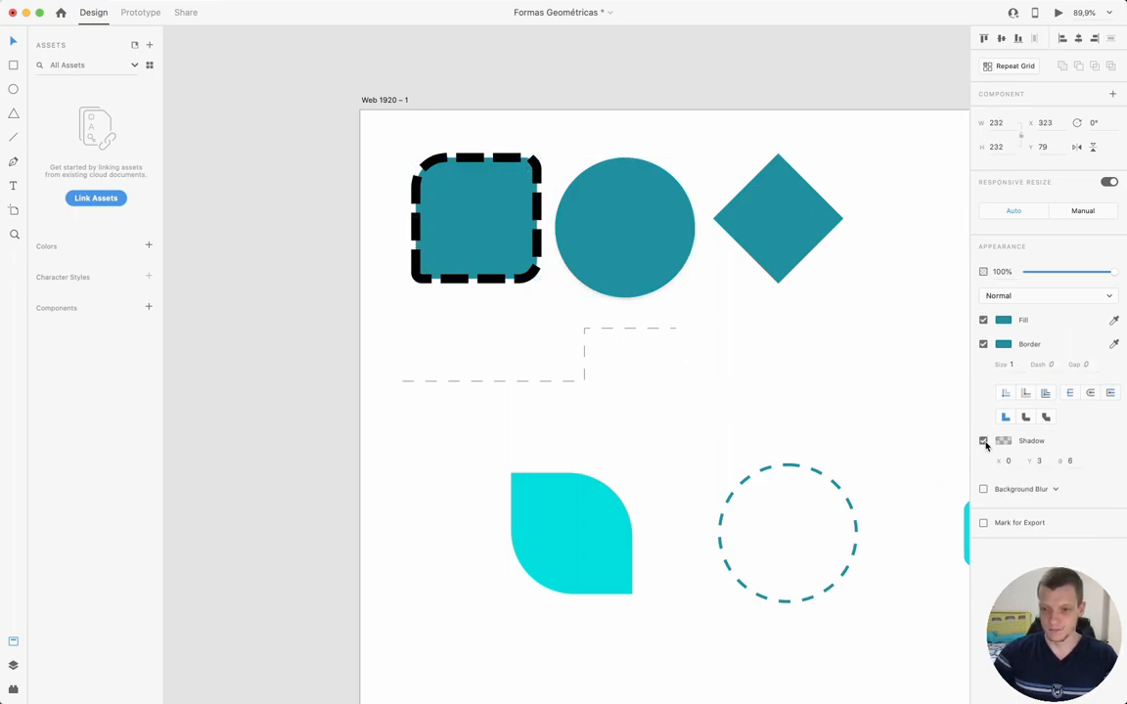
Offset the circle's shadow to X 40 and Y 43
key(shift+Up)
key(shift+Up)
key(shift+Up)
key(shift+Up)
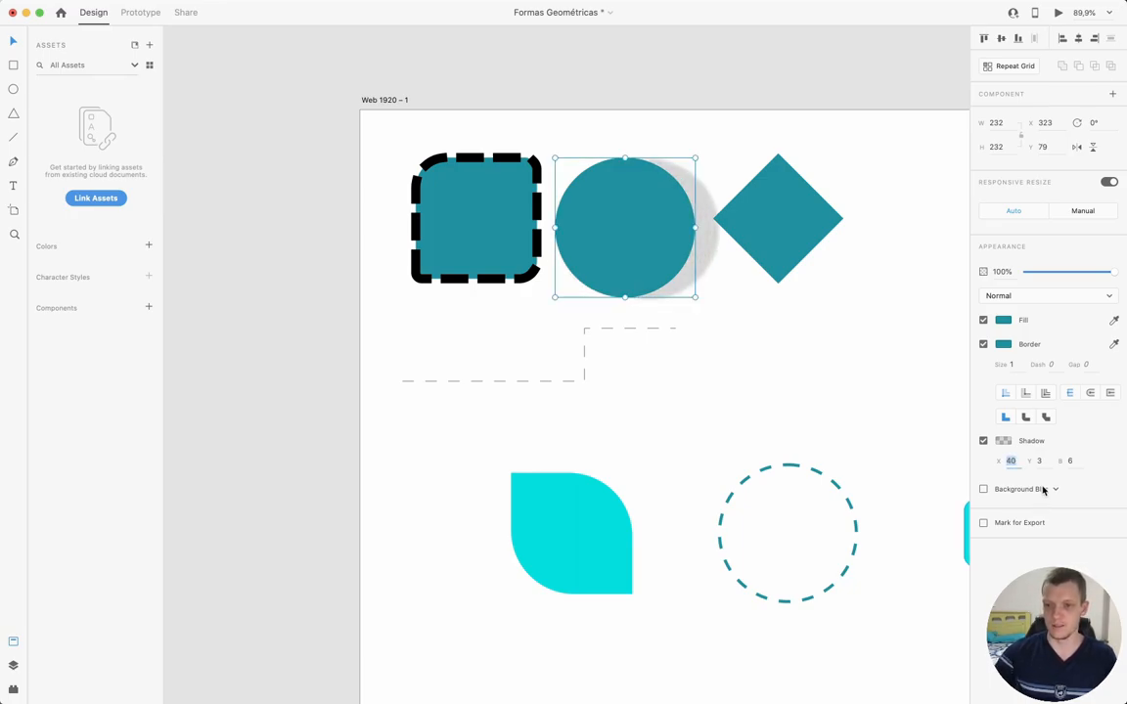
key(Tab)
key(shift+Up)
key(shift+Up)
key(shift+Up)
key(shift+Up)
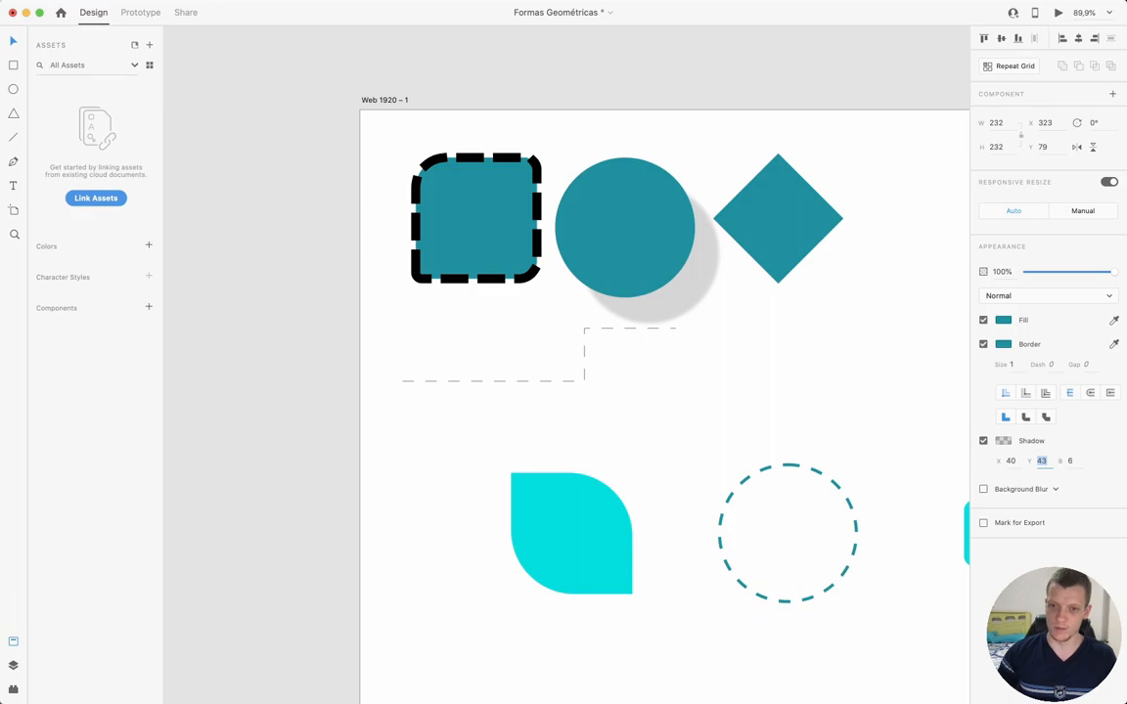
Set the blur of the circle's shadow to 30
key(Tab)
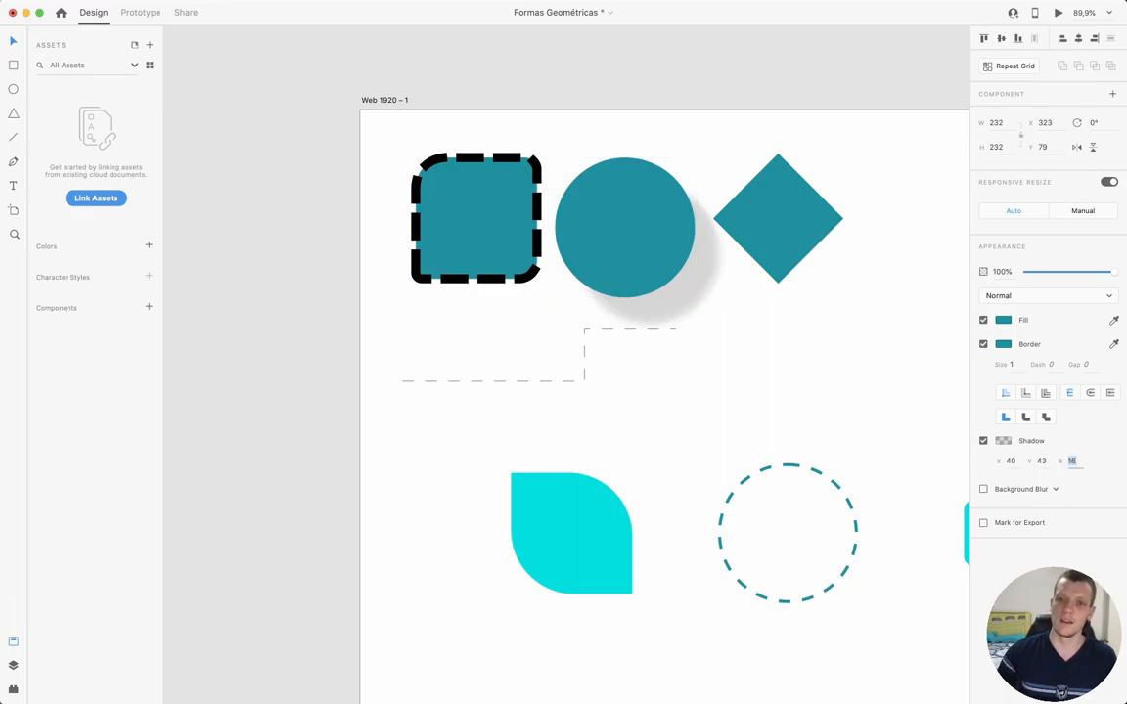
key(shift+Down)
key(shift+Down)
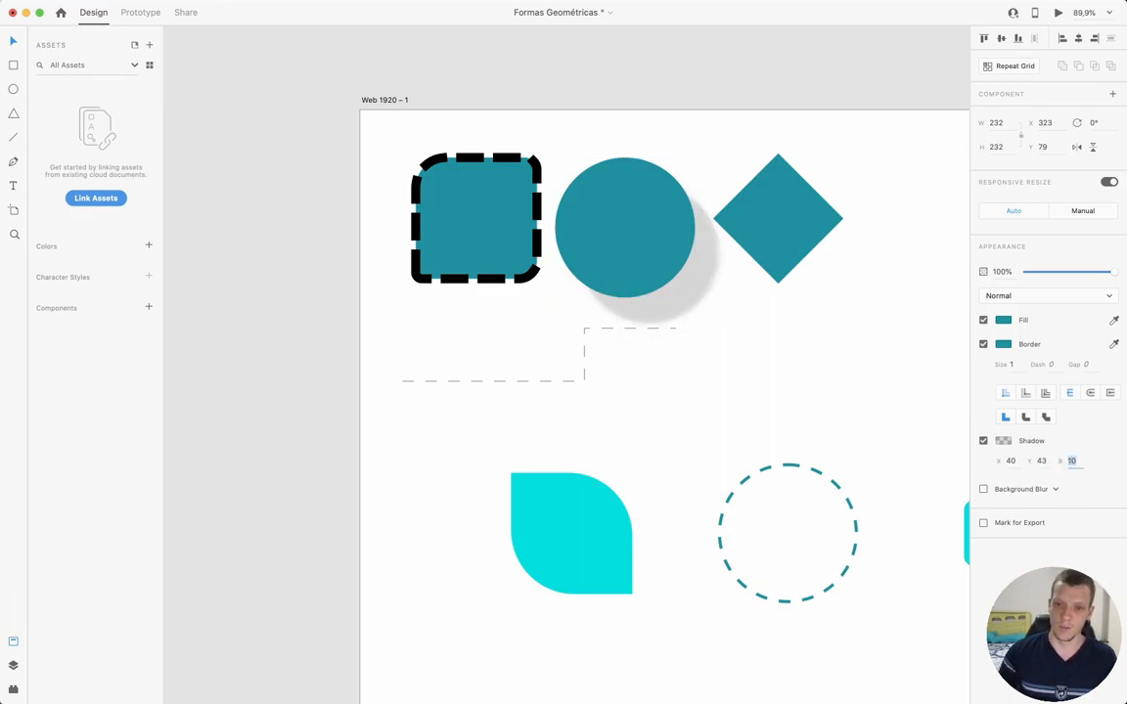
key(shift+Up)
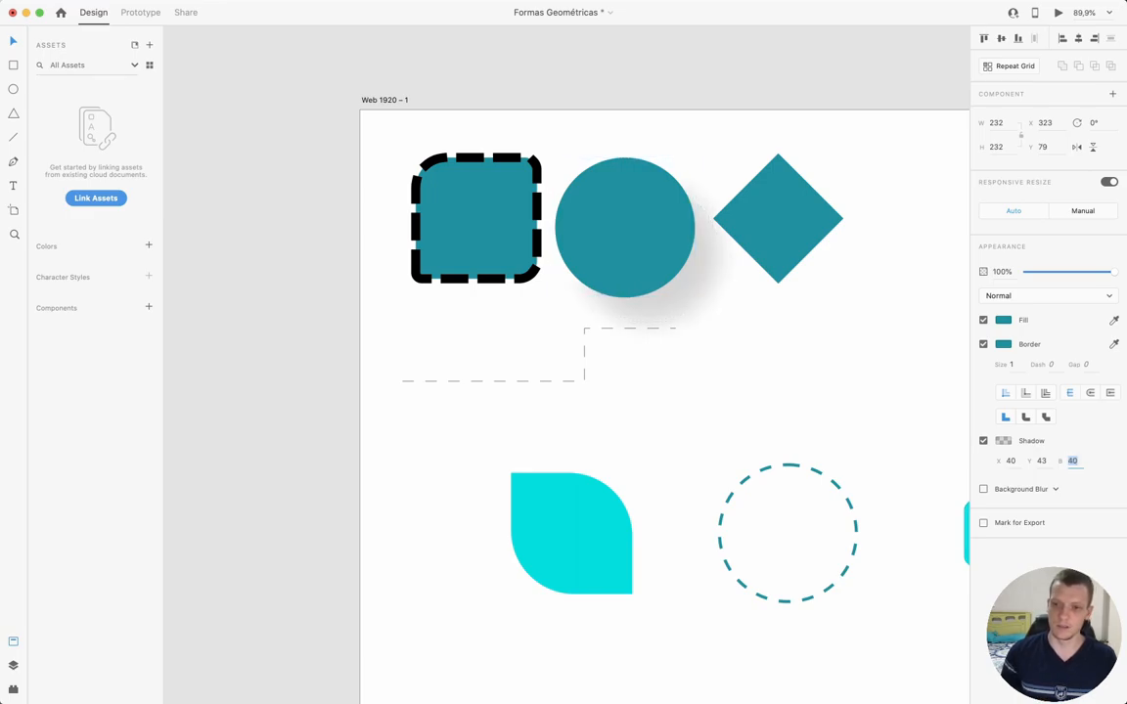
Change the circle's shadow colour to the teal #2091A0 at 100% opacity
click(1003, 440)
drag(901, 444, 905, 458)
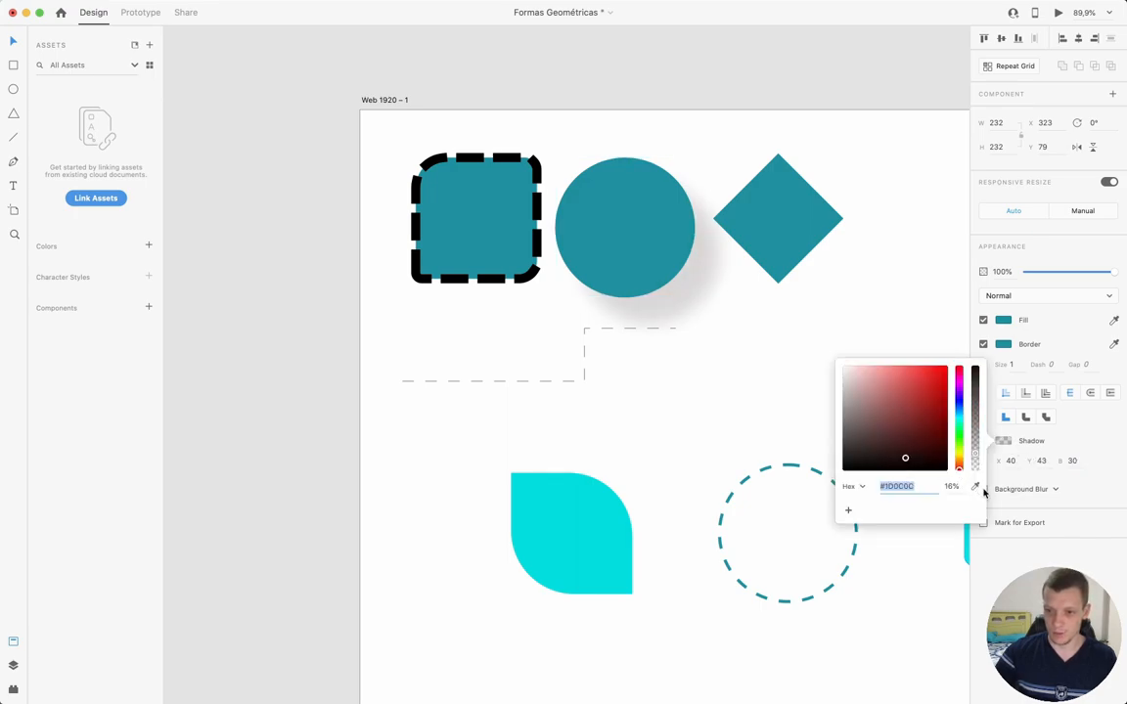
key(ctrl+v)
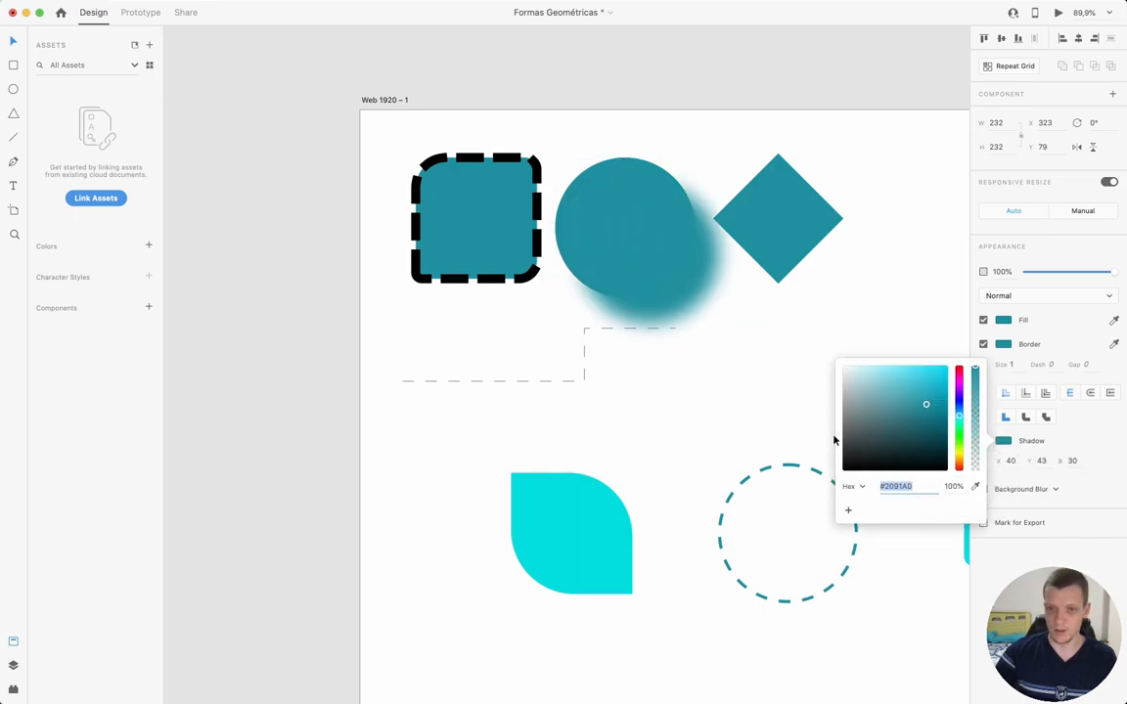
click(1074, 461)
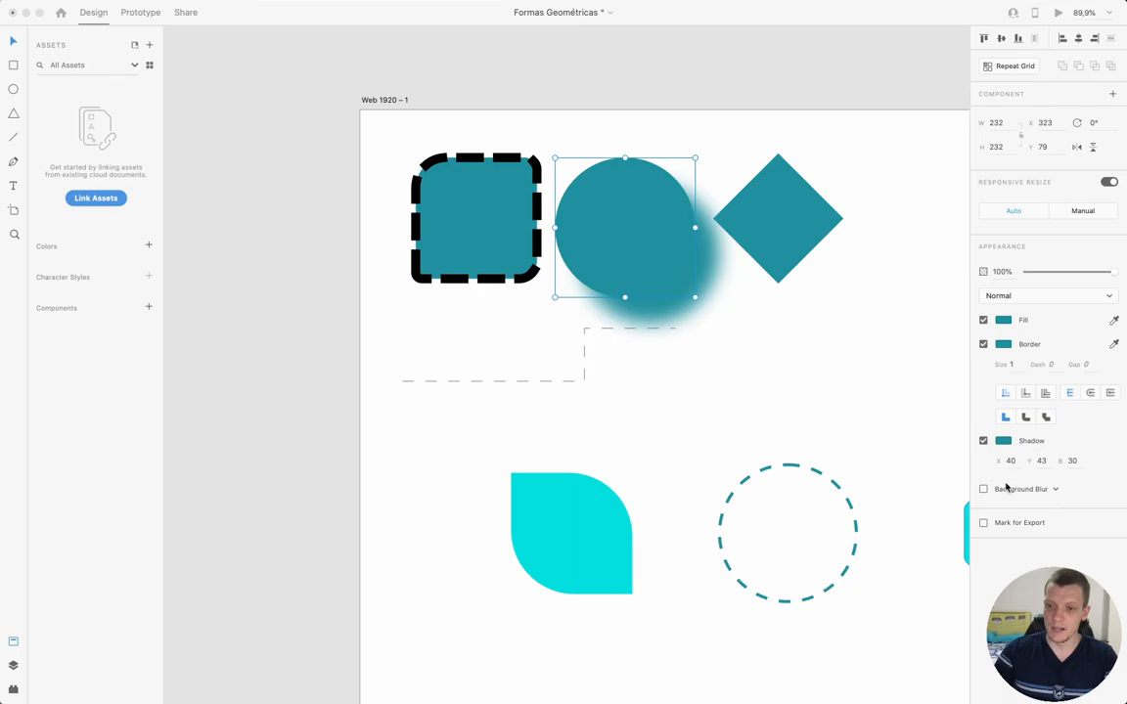
Try an Object Blur on the teal diamond and reduce its amount to 0
click(798, 213)
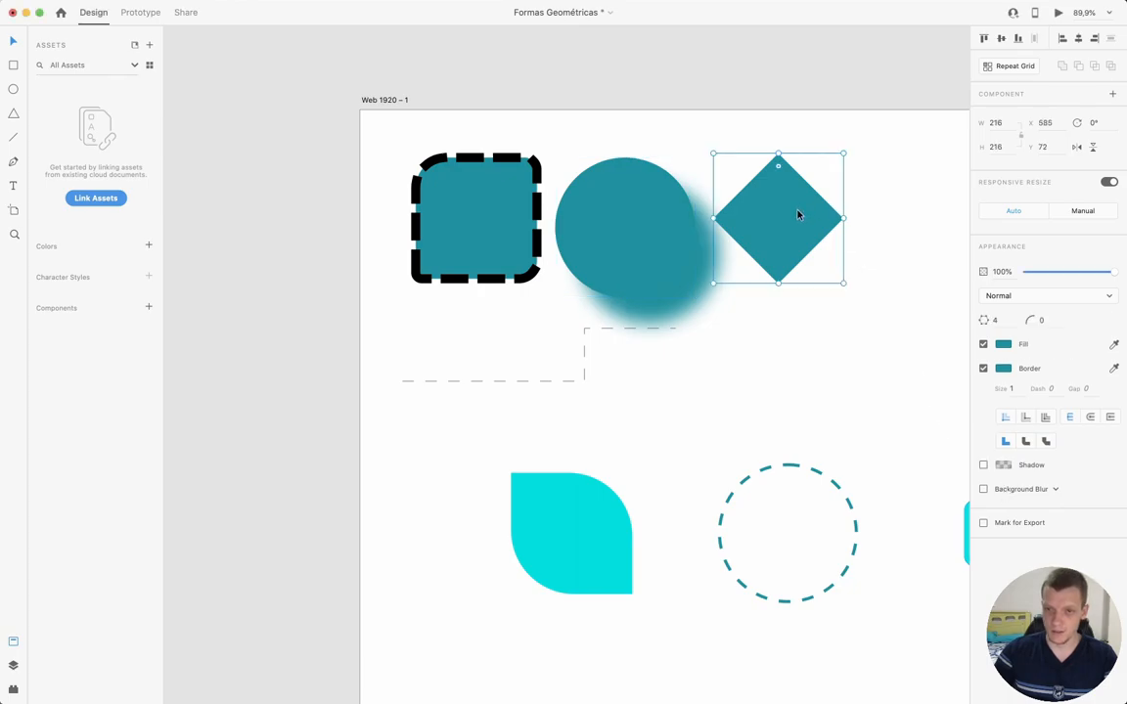
scroll(830, 210, right, 2)
scroll(829, 211, right, 2)
click(1022, 489)
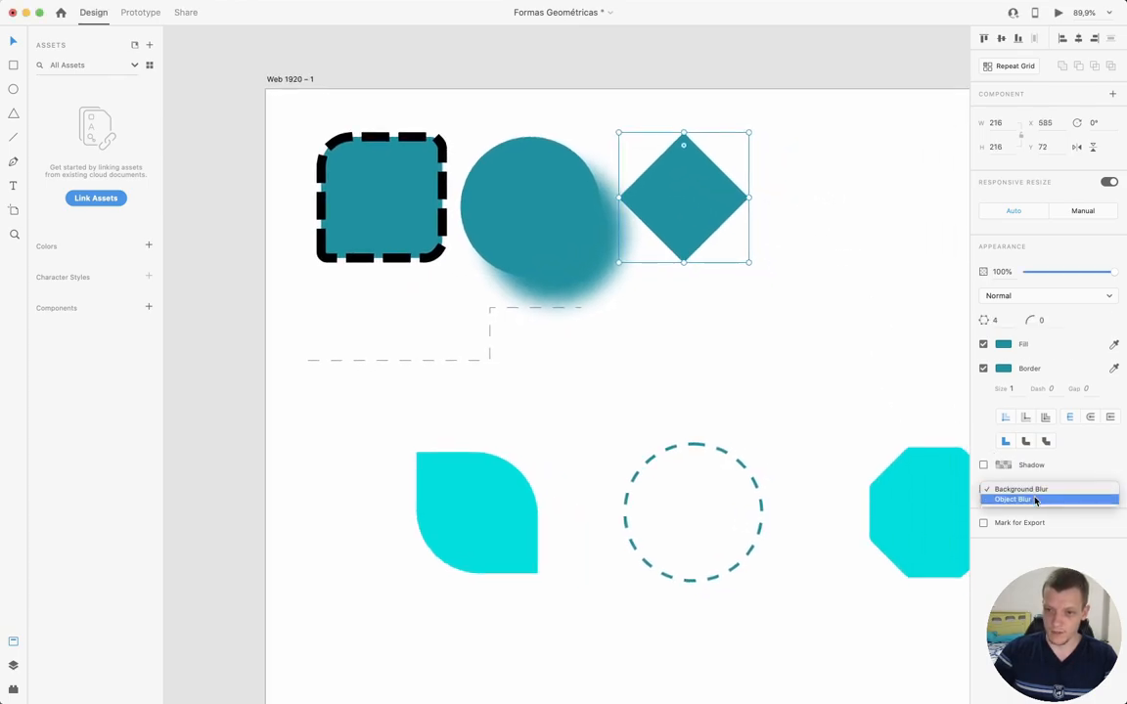
click(1034, 500)
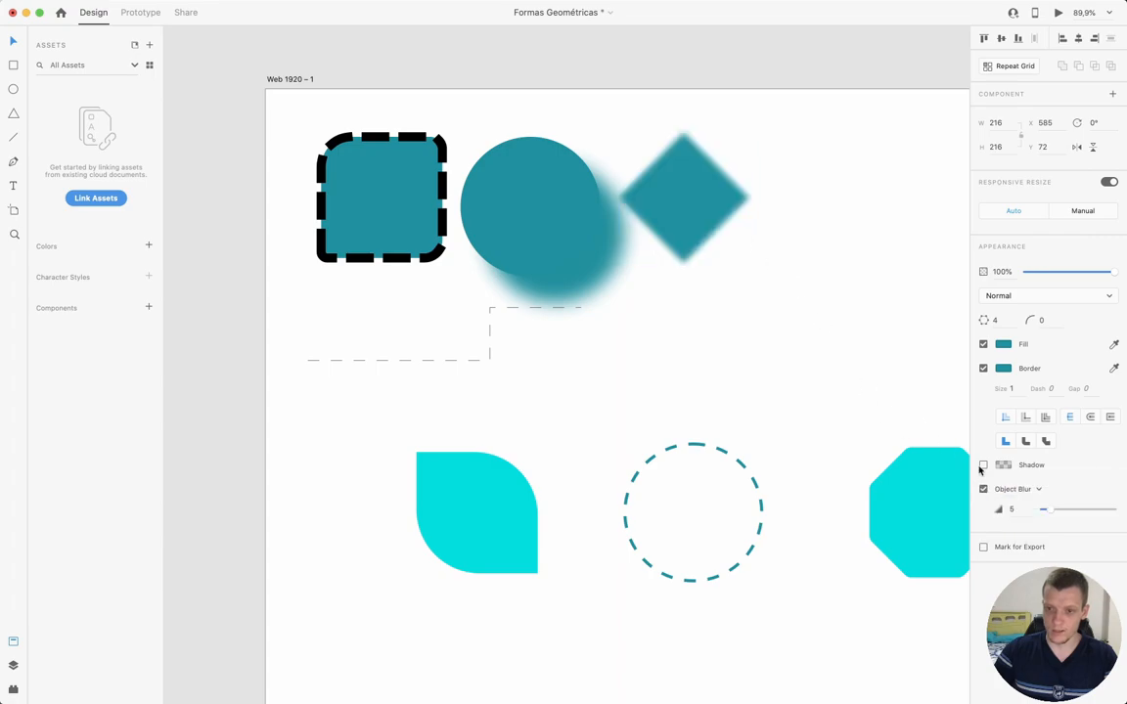
mouse_move(1044, 510)
mouse_down()
mouse_move(1081, 510)
mouse_move(1038, 509)
mouse_up()
Switch the diamond to Background Blur and move it down to the empty area between the dashed circle and the octagon
click(1027, 489)
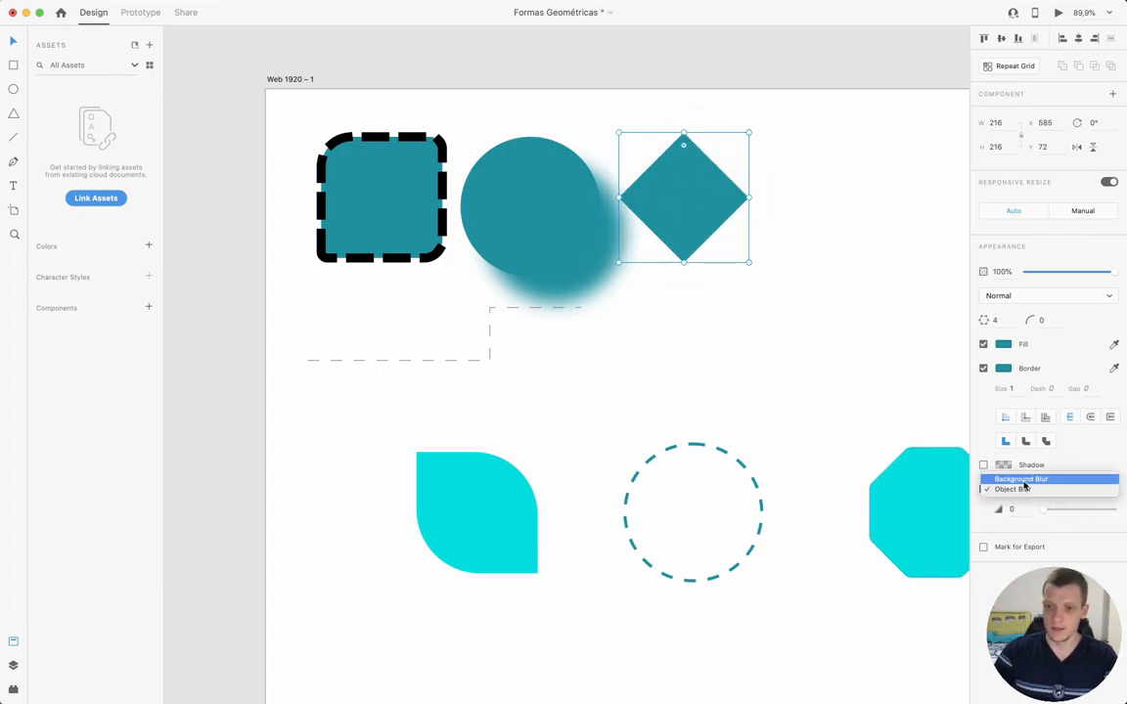
click(1023, 480)
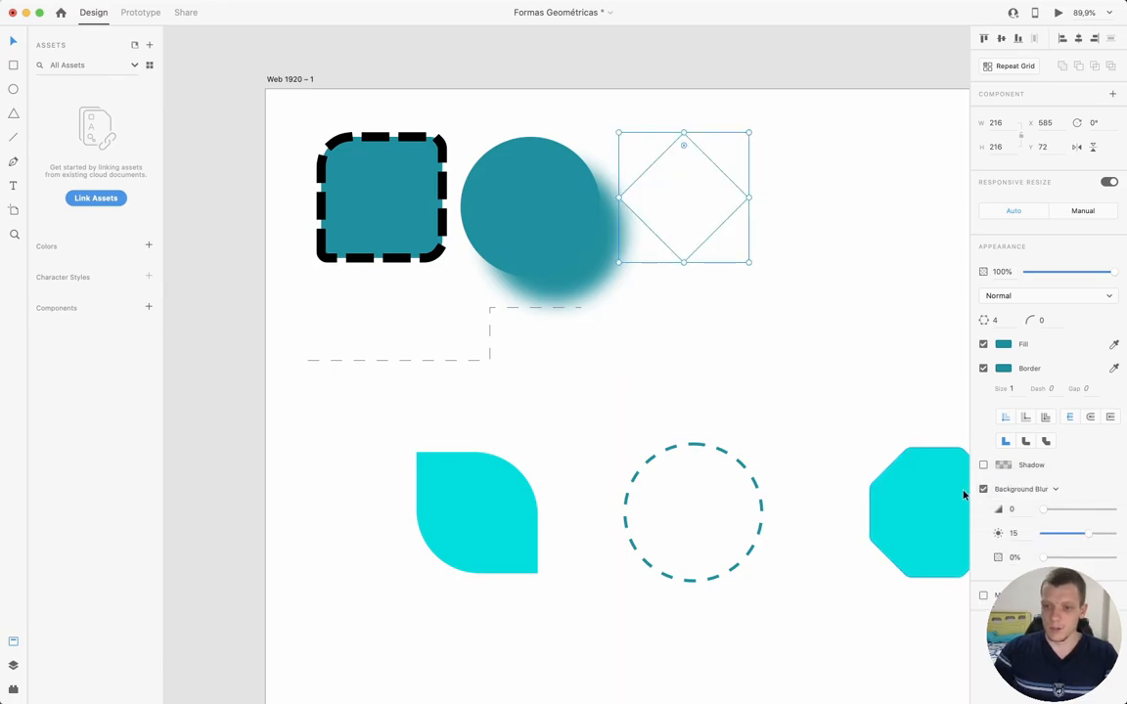
drag(820, 419, 701, 363)
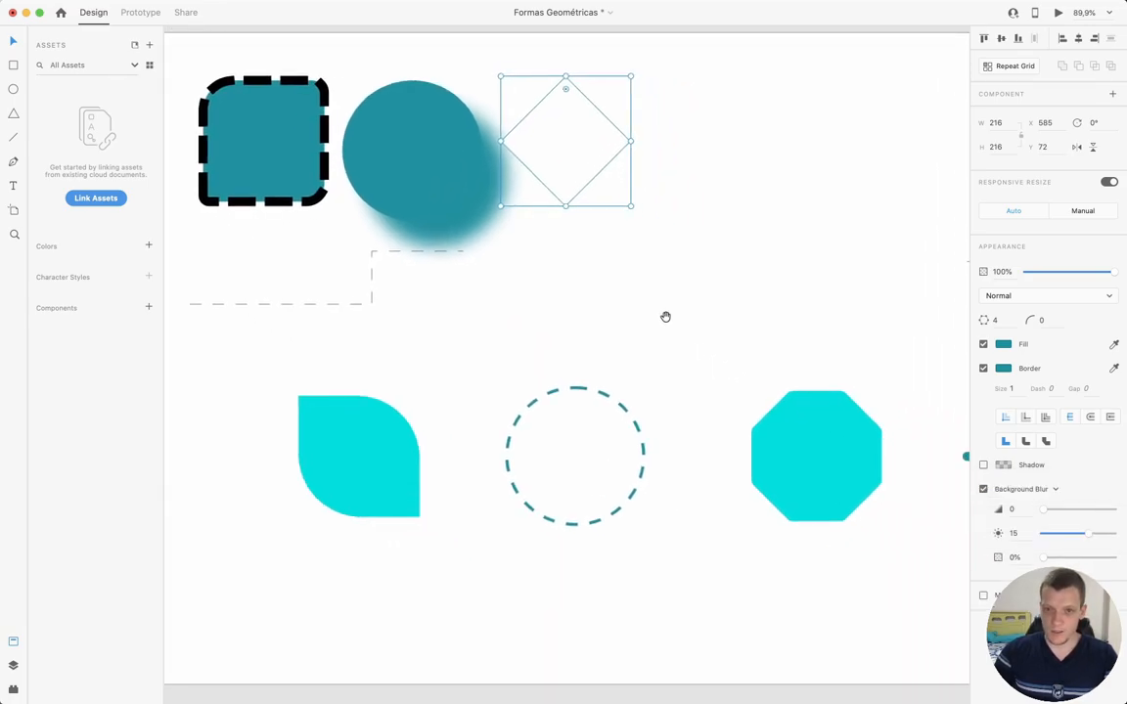
drag(585, 164, 729, 332)
Bring the diamond to the front of the artboard's layers and place it over the octagon's upper-left part at about X 935, Y 487
click(13, 665)
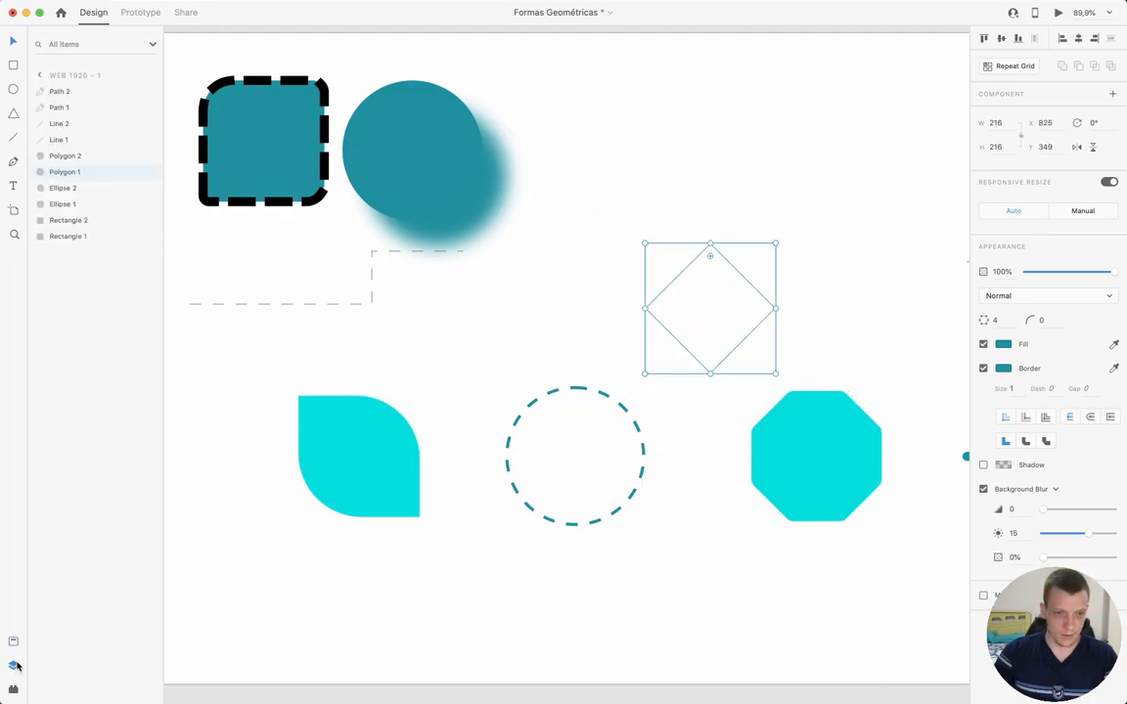
drag(65, 173, 76, 90)
drag(681, 306, 779, 399)
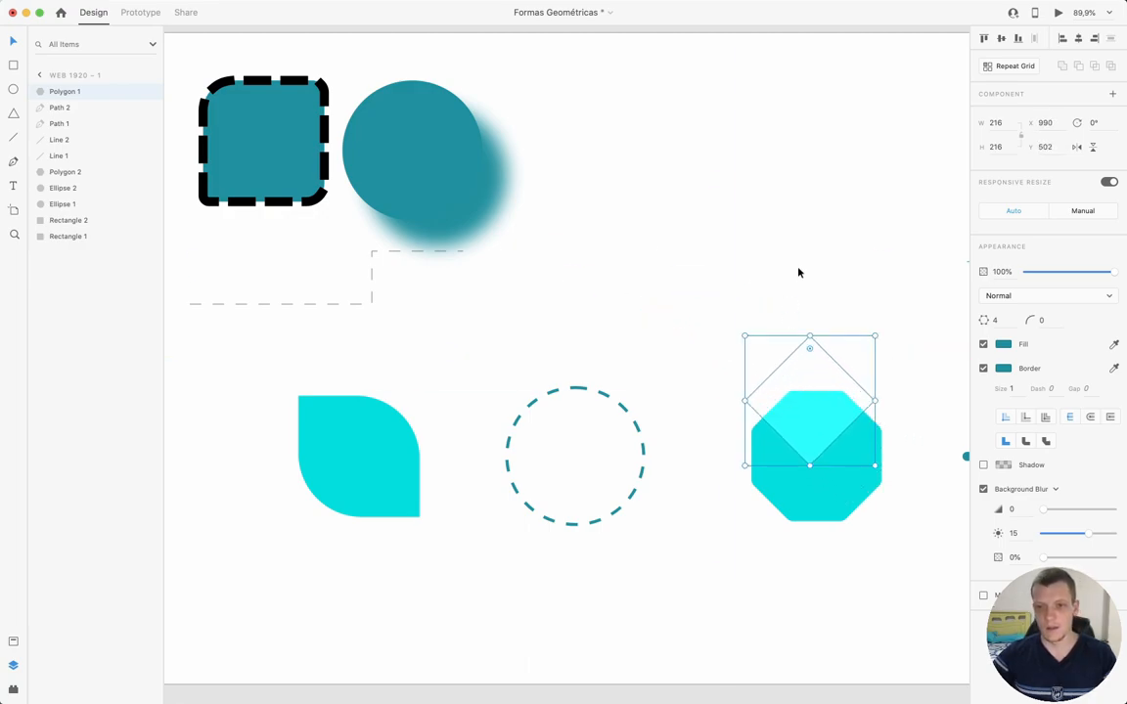
scroll(818, 279, up, 4)
drag(812, 292, 664, 163)
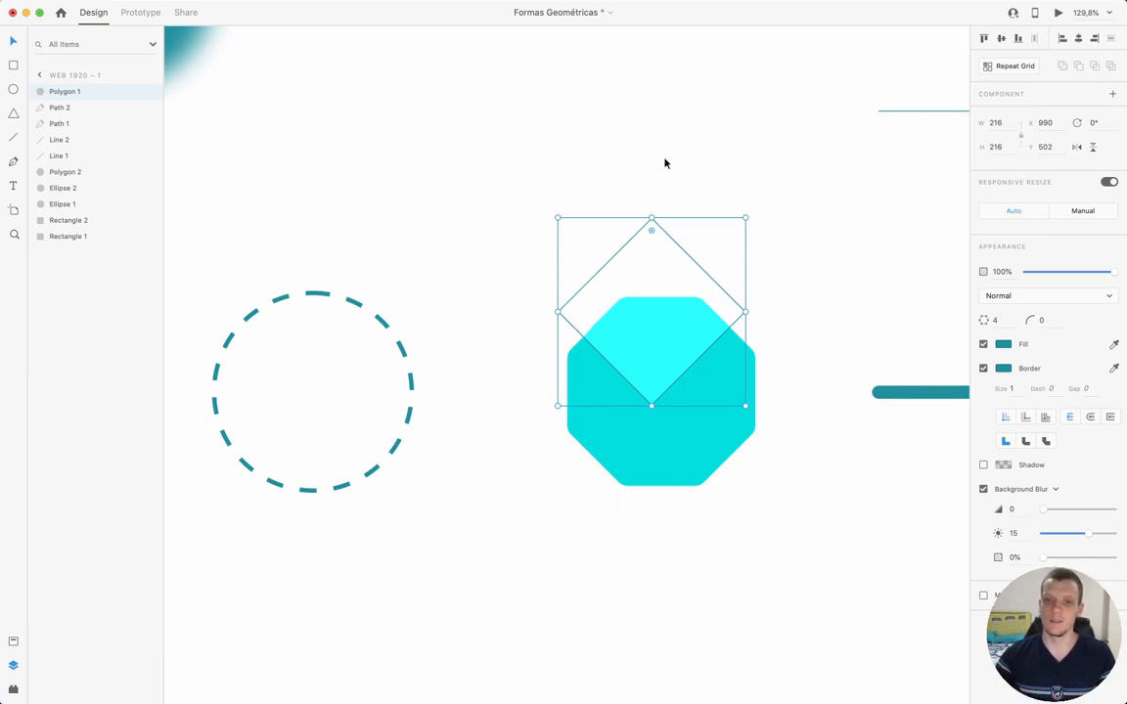
drag(679, 338, 630, 324)
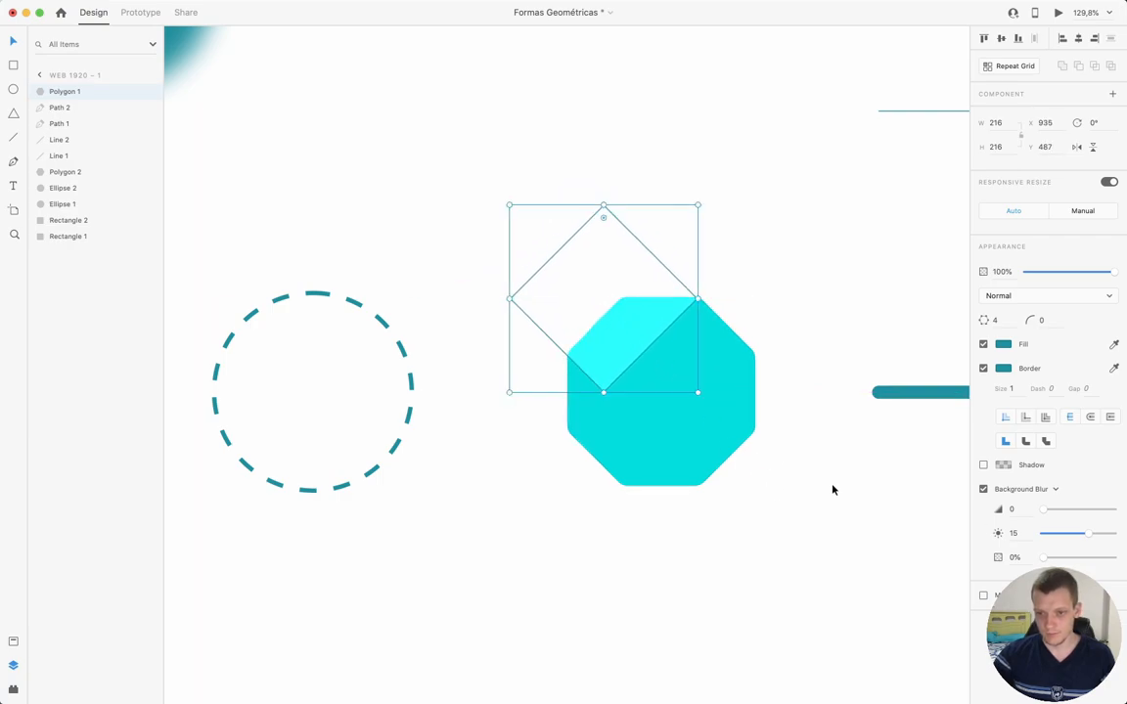
Toggle the diamond's Background Blur off and on, setting its amount to 30 and brightness to 6 with 0% opacity
click(984, 490)
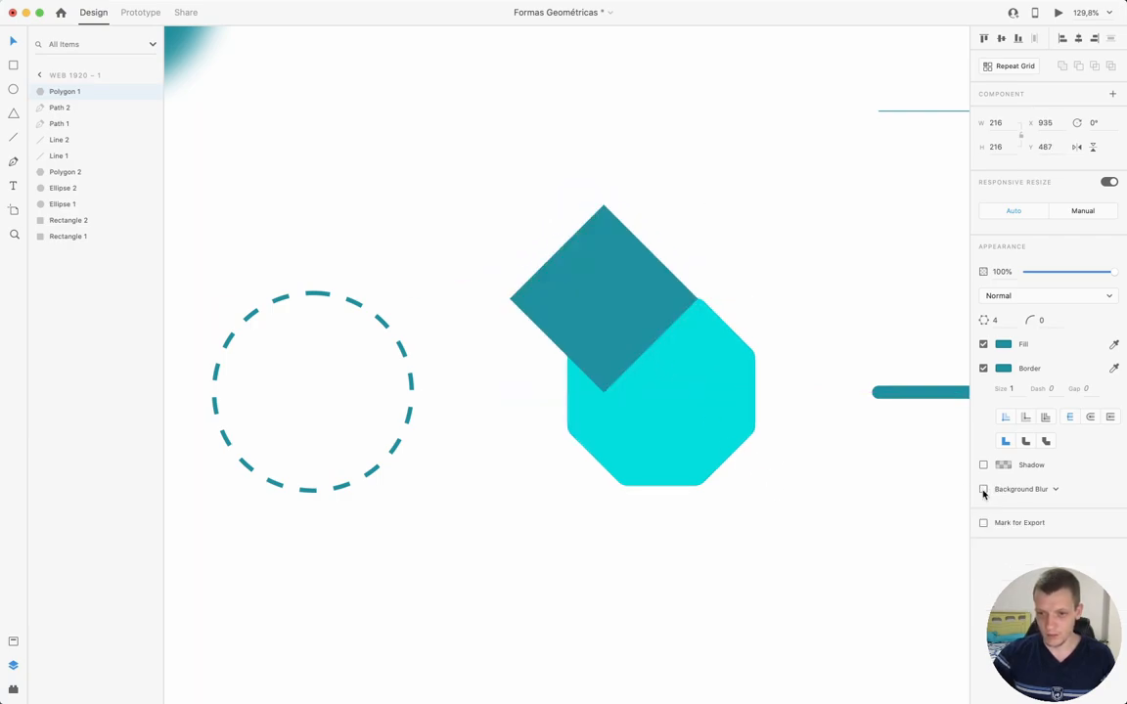
drag(1053, 513, 1042, 557)
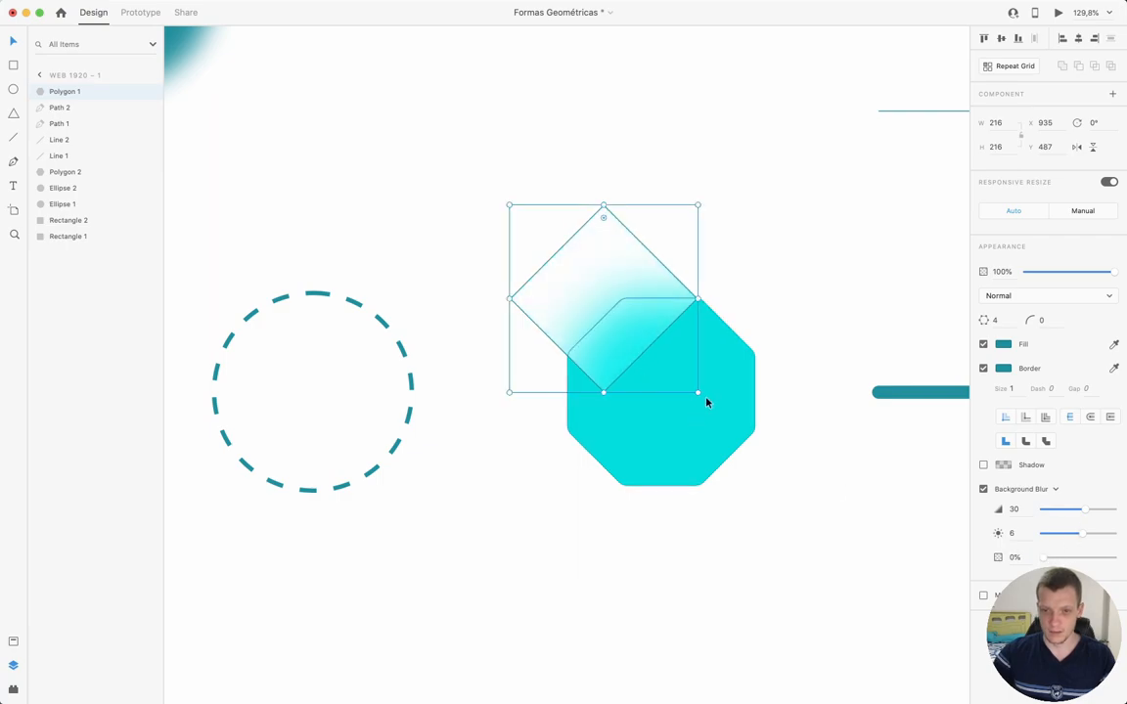
Enlarge the diamond to about 381 × 381 so it covers the whole octagon, and set its background blur amount to 19
drag(697, 392, 840, 598)
drag(662, 385, 650, 395)
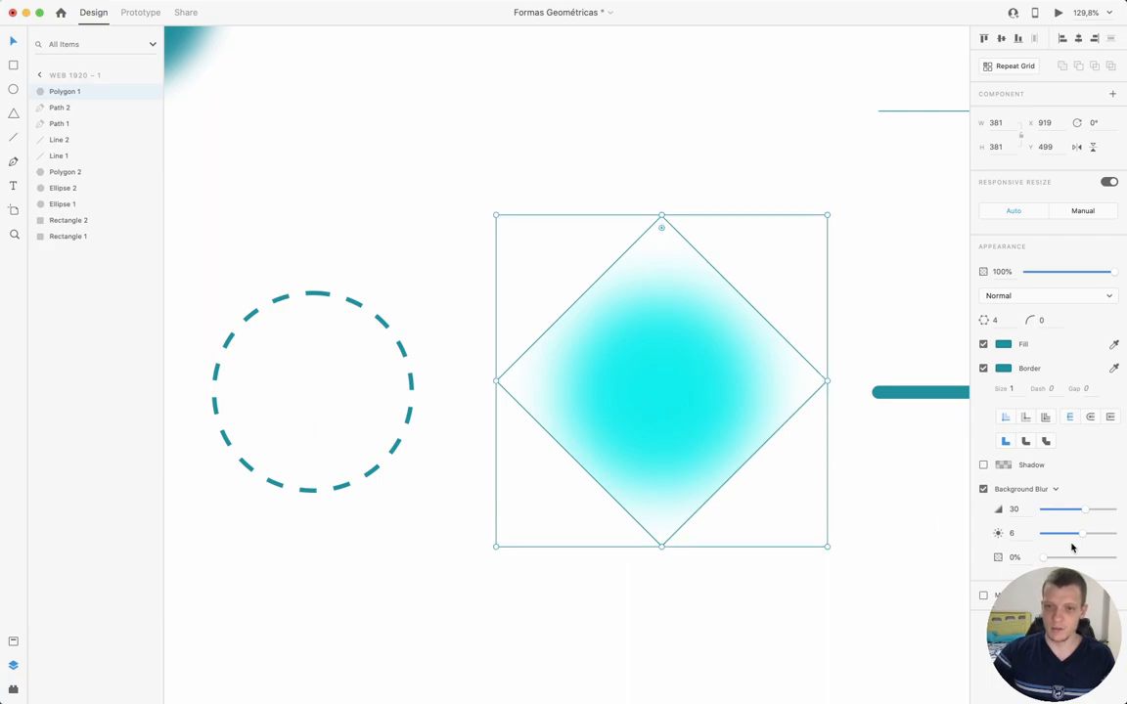
drag(1091, 516, 1070, 515)
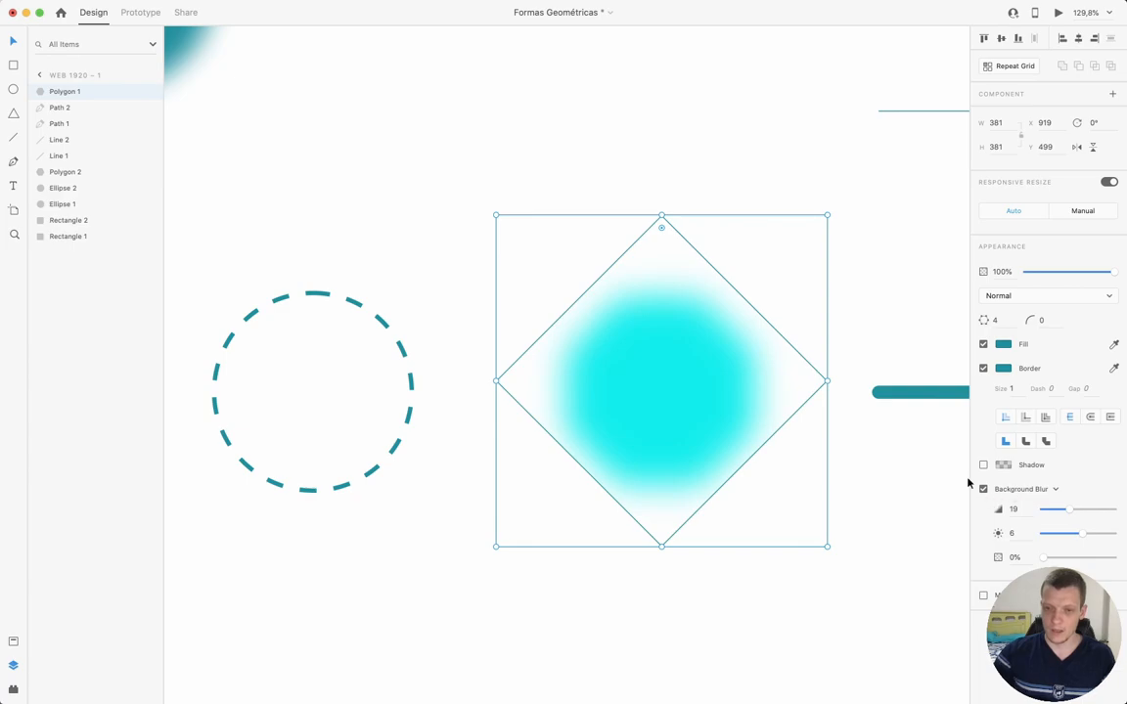
Mark the cyan leaf-shaped rectangle for export
scroll(883, 443, down, 5)
scroll(886, 446, up, 5)
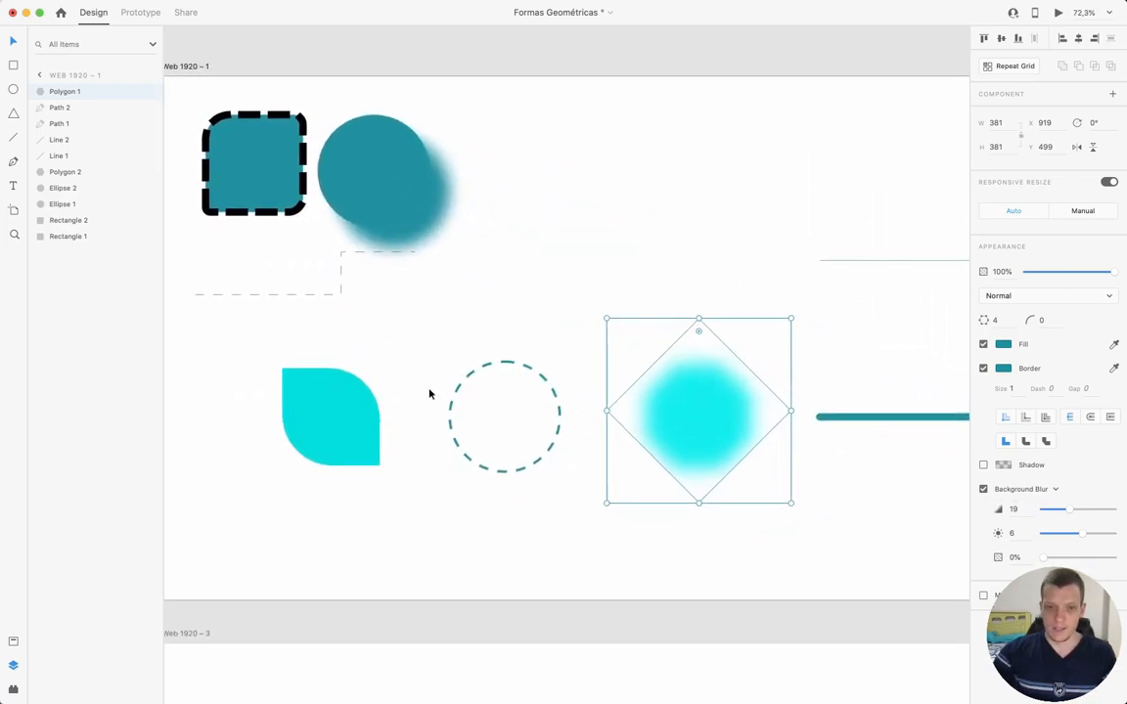
click(311, 409)
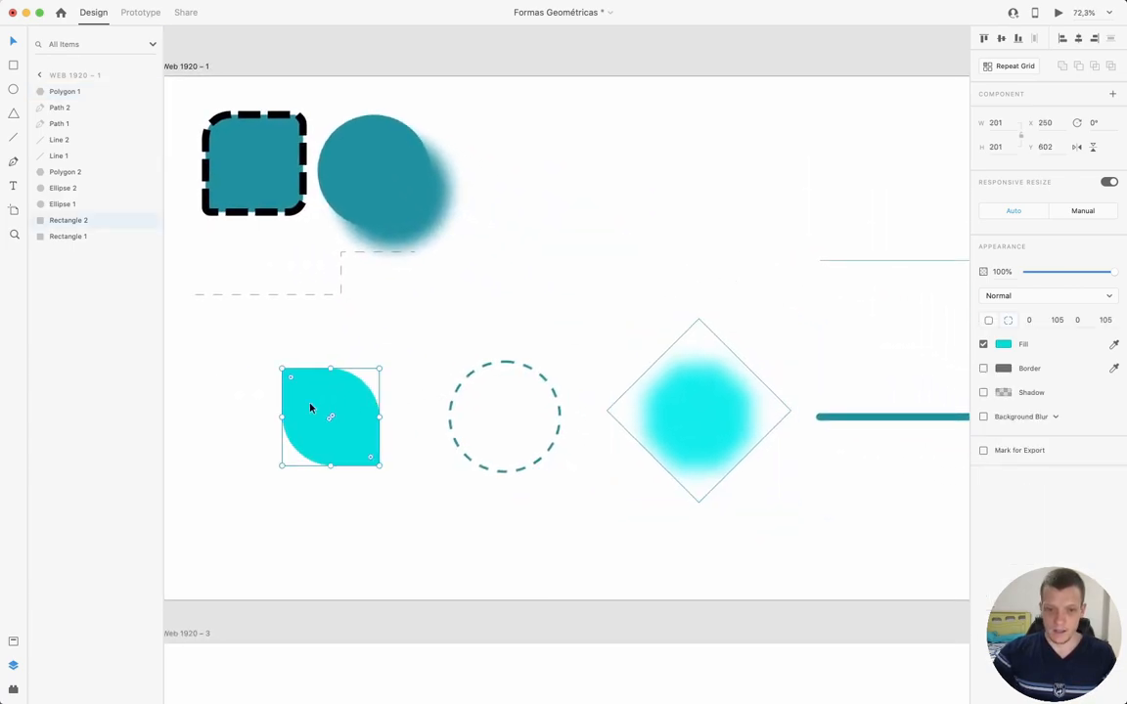
click(1000, 455)
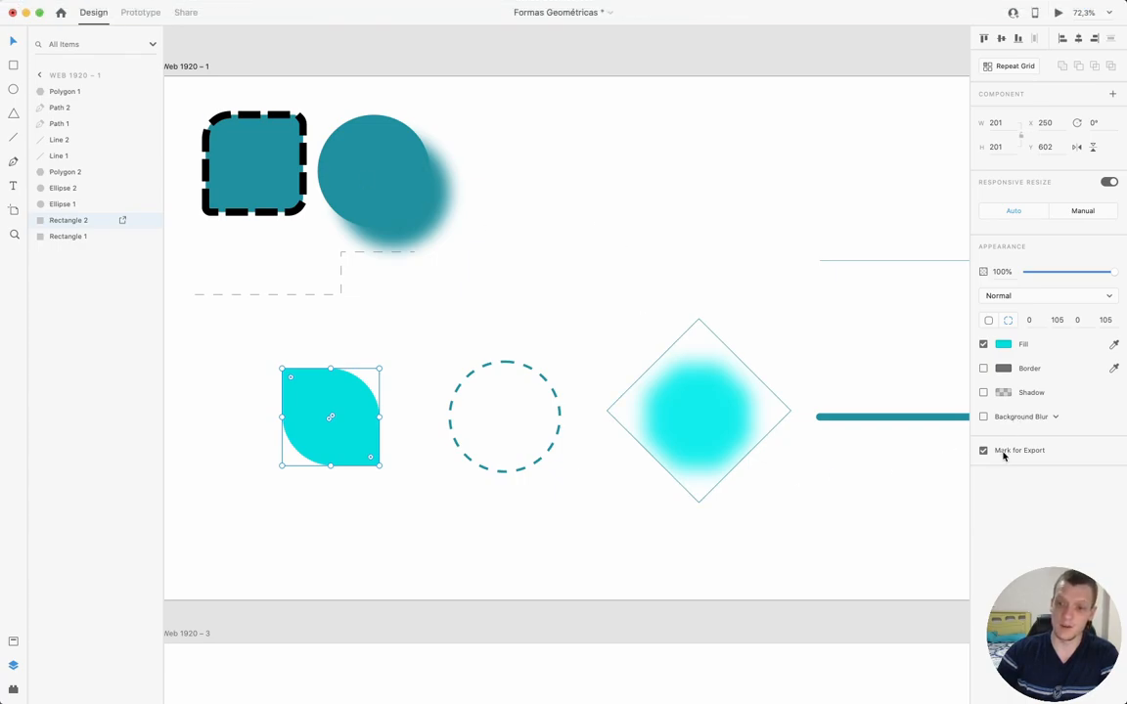
Deselect the leaf shape and save the document
click(671, 227)
key(super+s)
scroll(653, 245, down, 3)
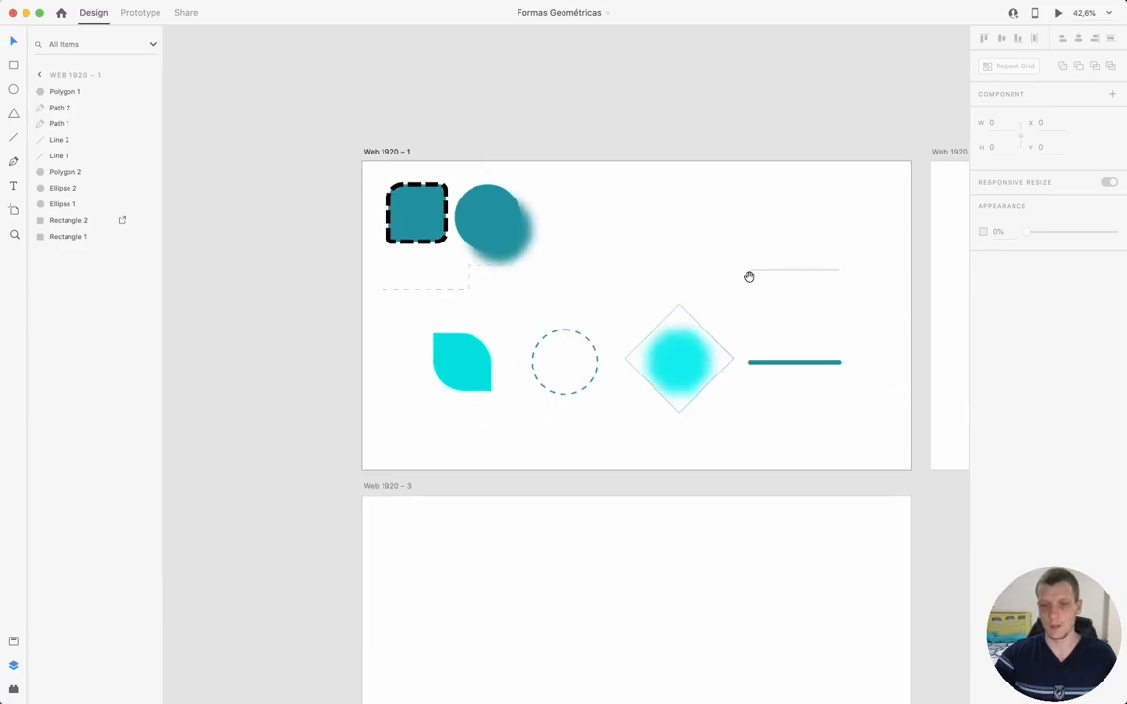
drag(750, 277, 684, 262)
scroll(677, 261, up, 3)
drag(500, 217, 523, 227)
click(331, 189)
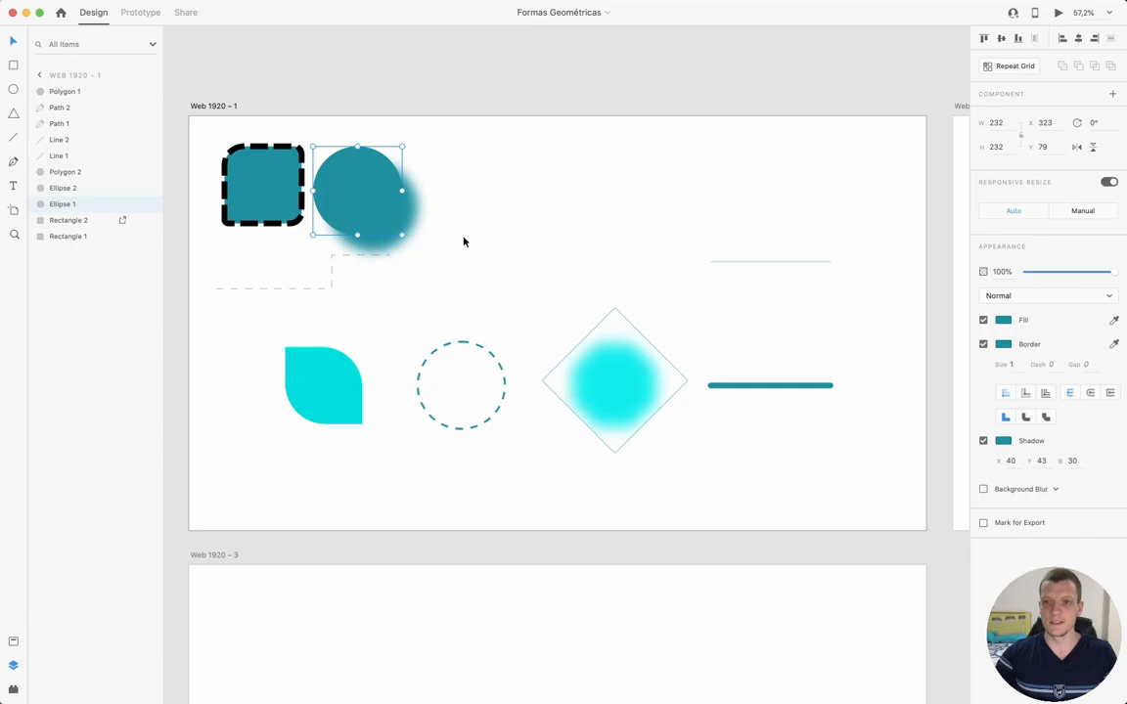
click(970, 6)
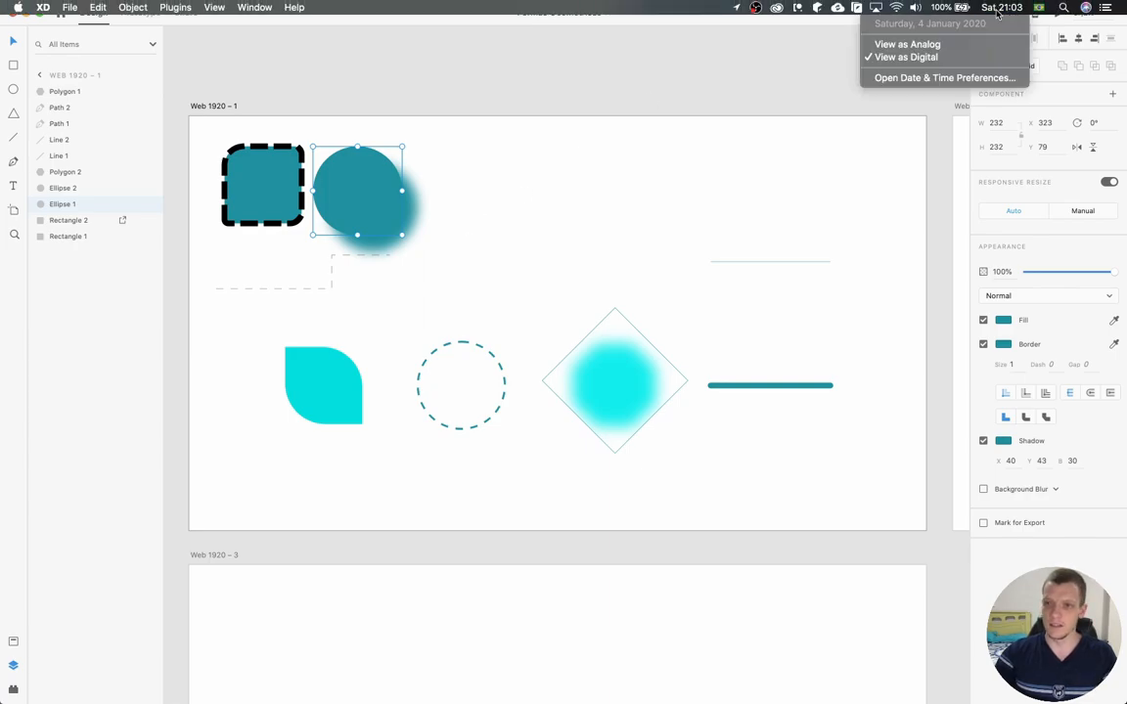
click(716, 96)
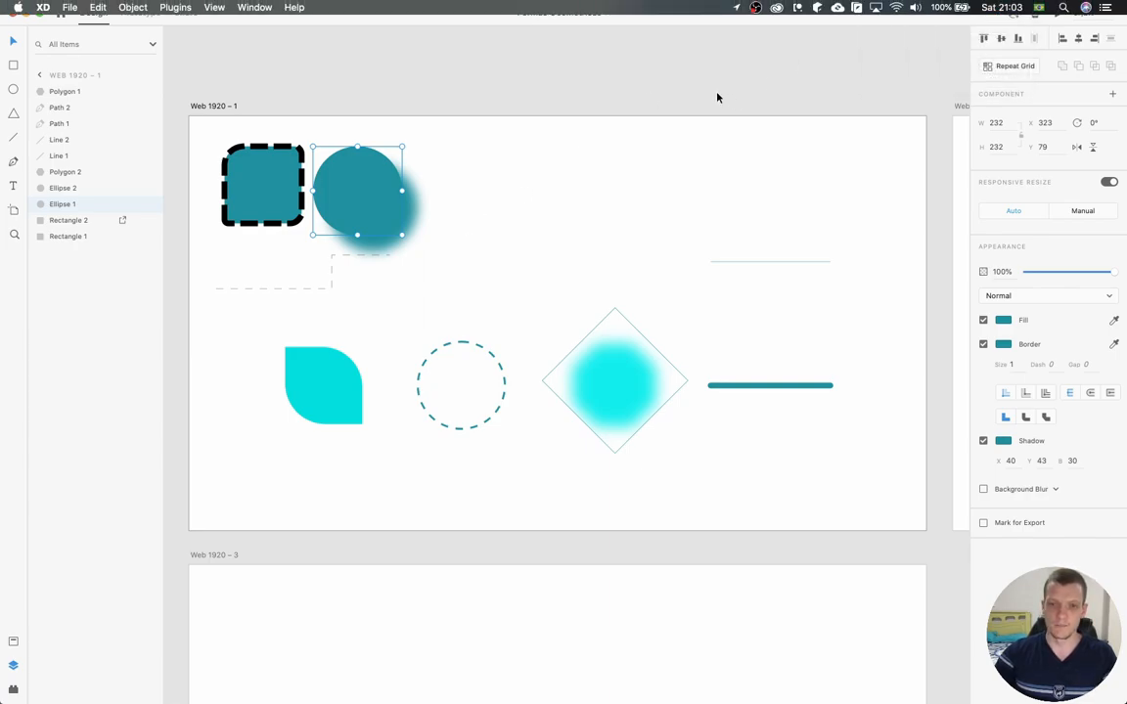